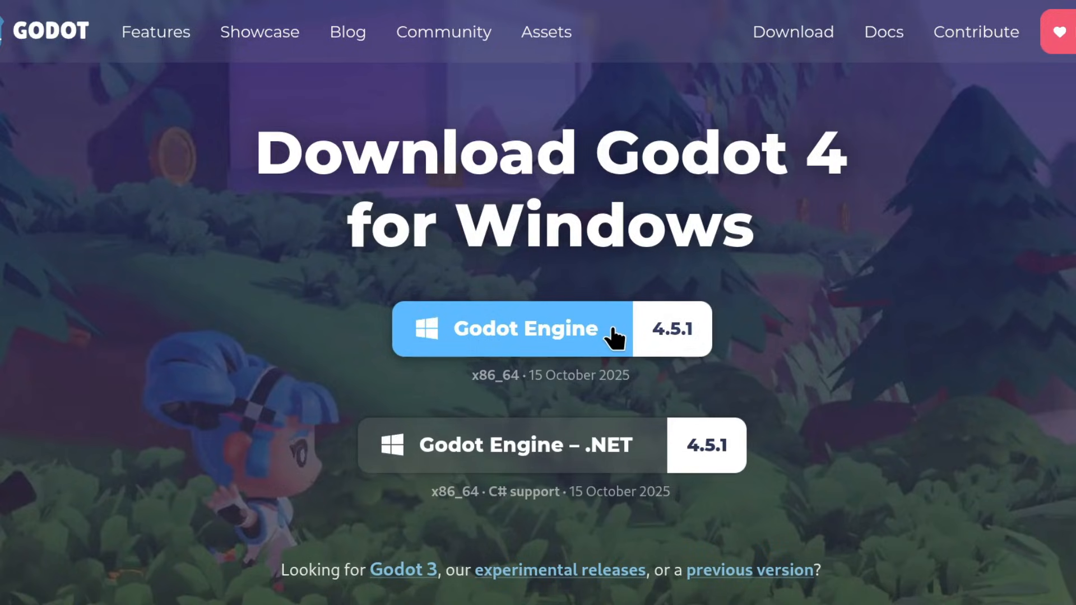
Step: Download the Windows build of Godot Engine 4.5.1, save the zip, and launch the Godot v4.5.1 Windows executable
left_click(614, 330)
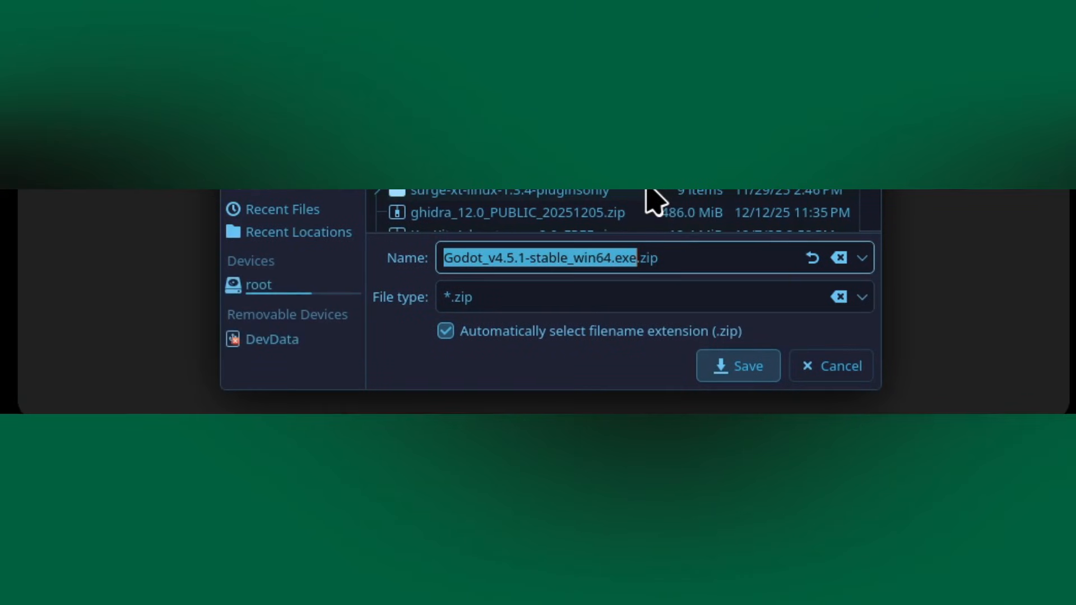
left_click(739, 369)
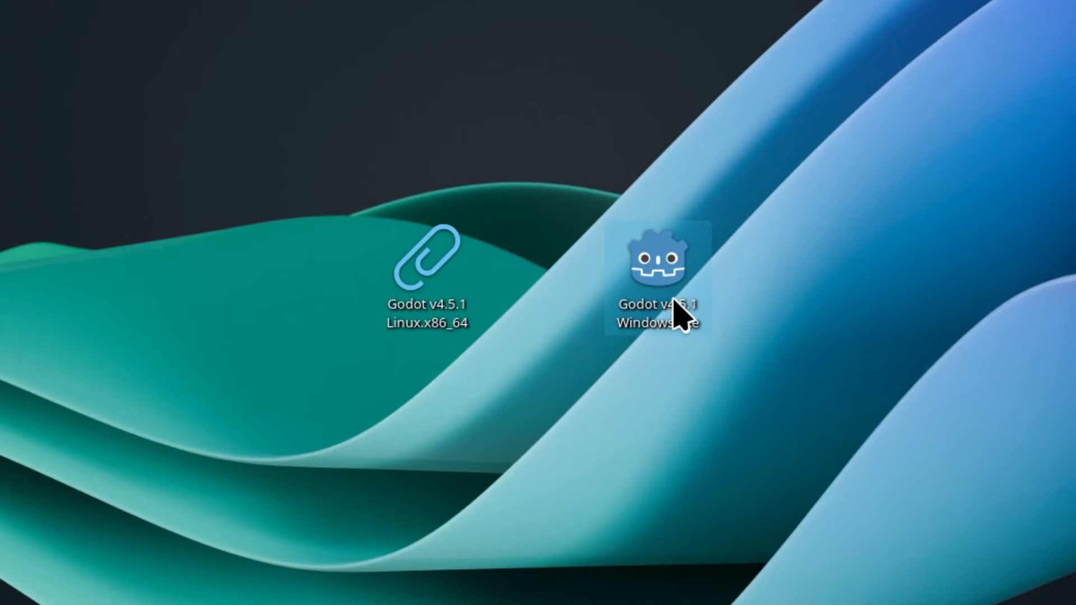
double_click(676, 305)
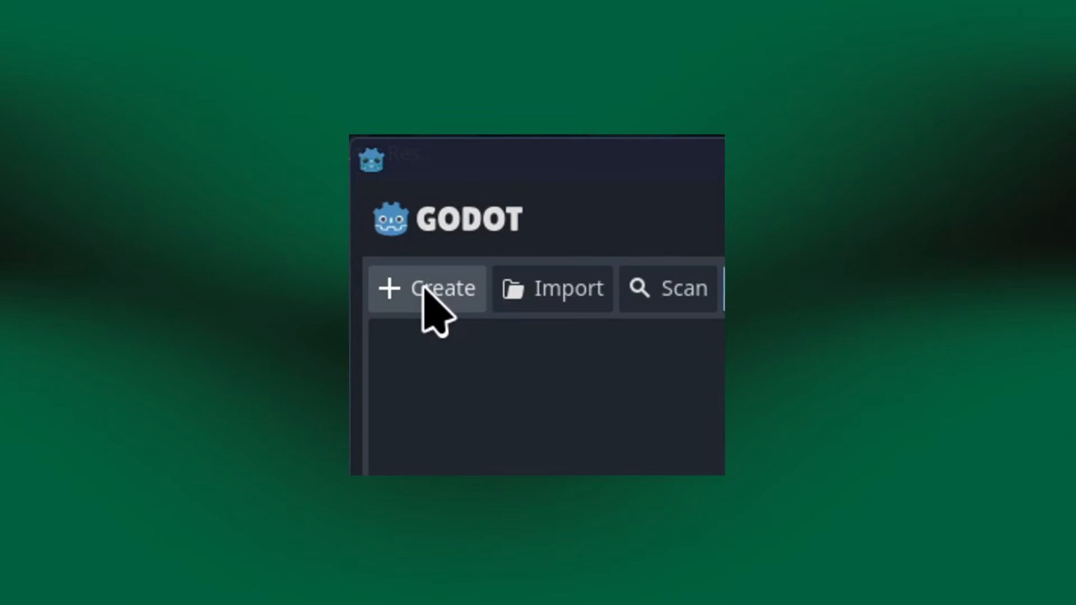
Step: Start a new project and name it GettingStarted
left_click(139, 56)
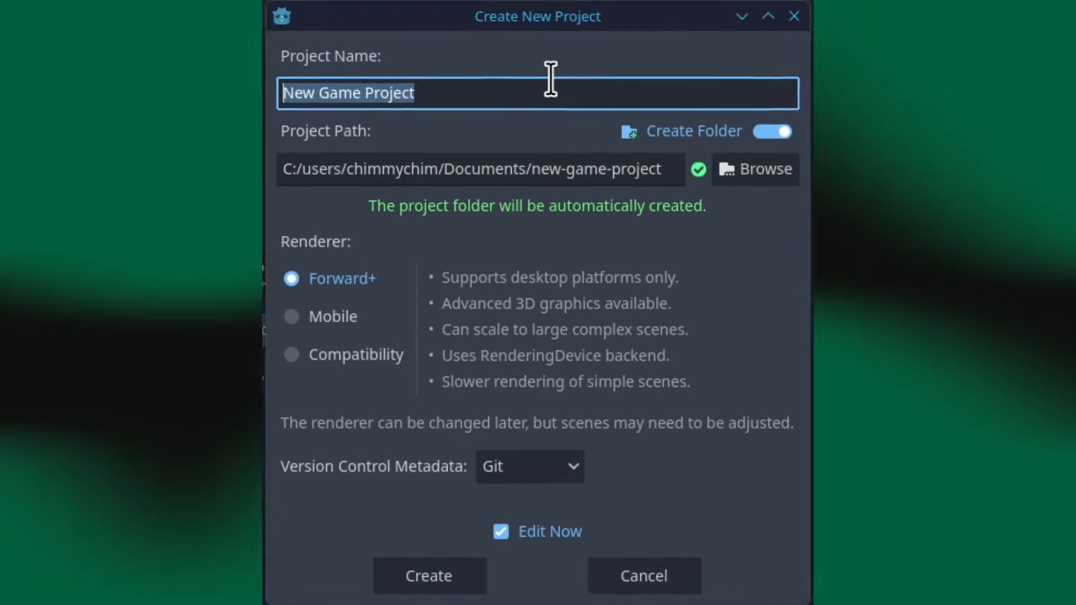
left_click(550, 159)
left_click_drag(555, 91, 280, 93)
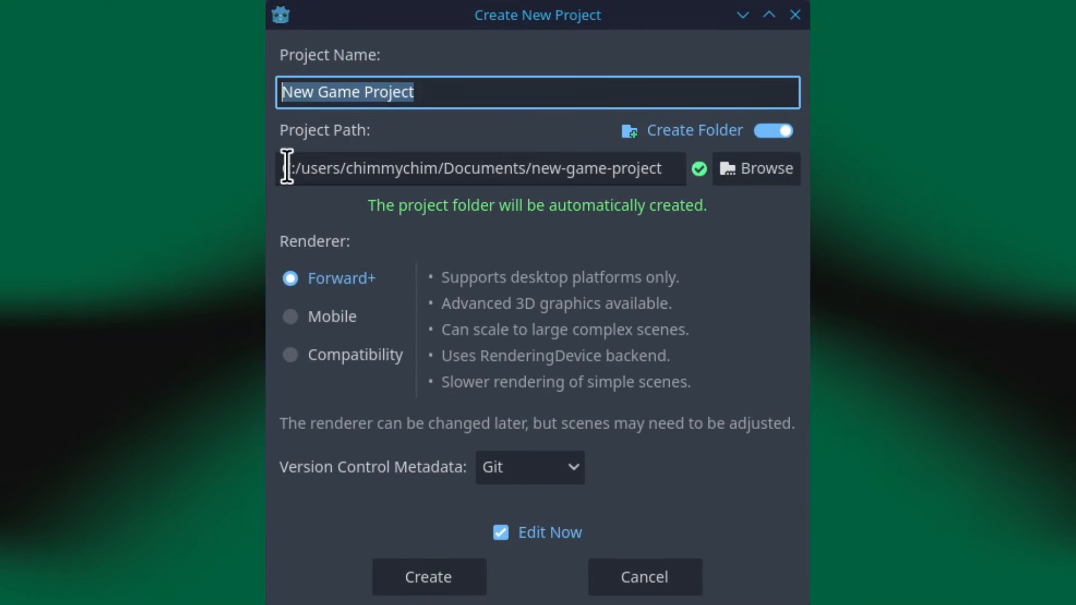
type("Getting")
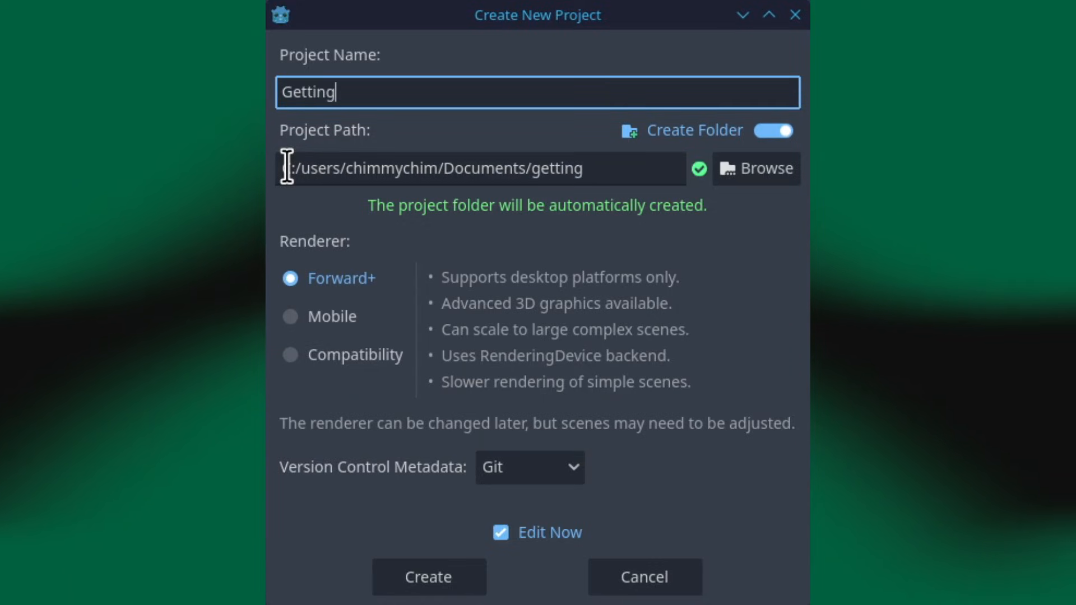
type("Started")
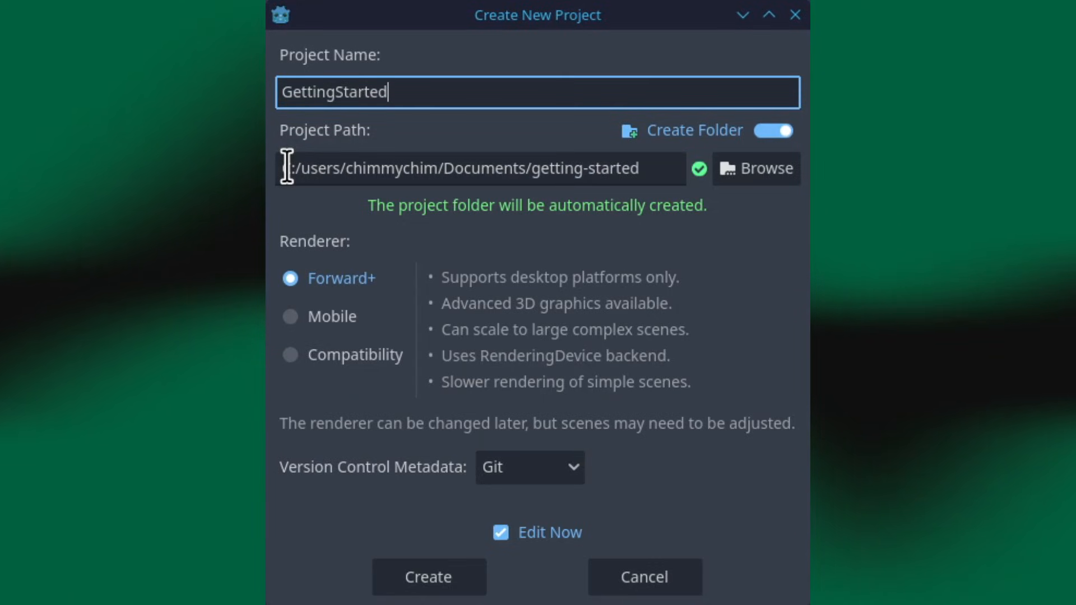
Step: Set the project path to the Godot tutorial projects folder in Documents and create the project with the Forward+ renderer
left_click(786, 184)
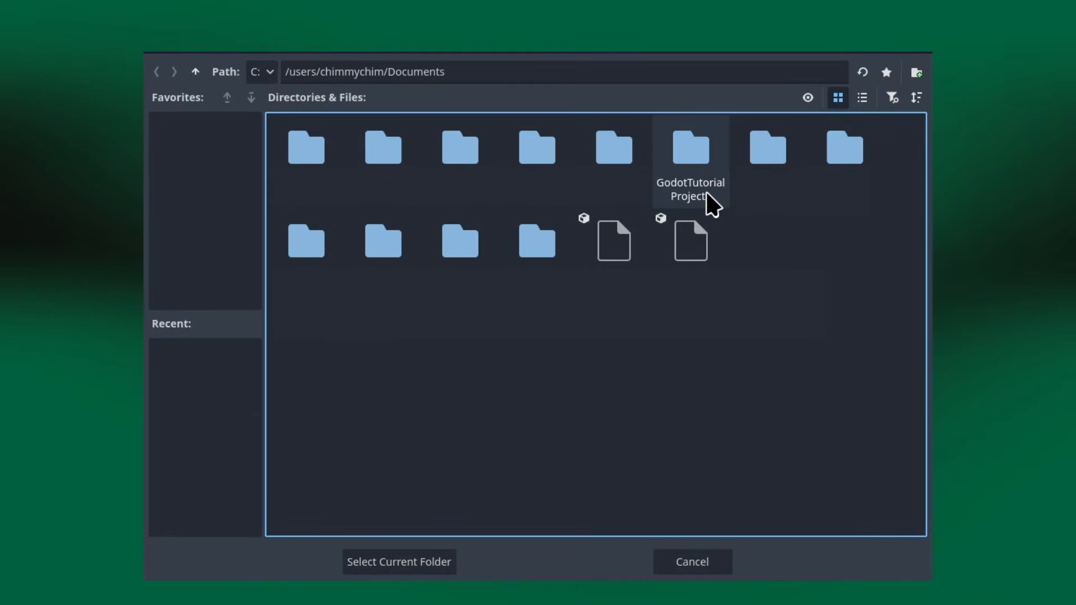
left_click(708, 194)
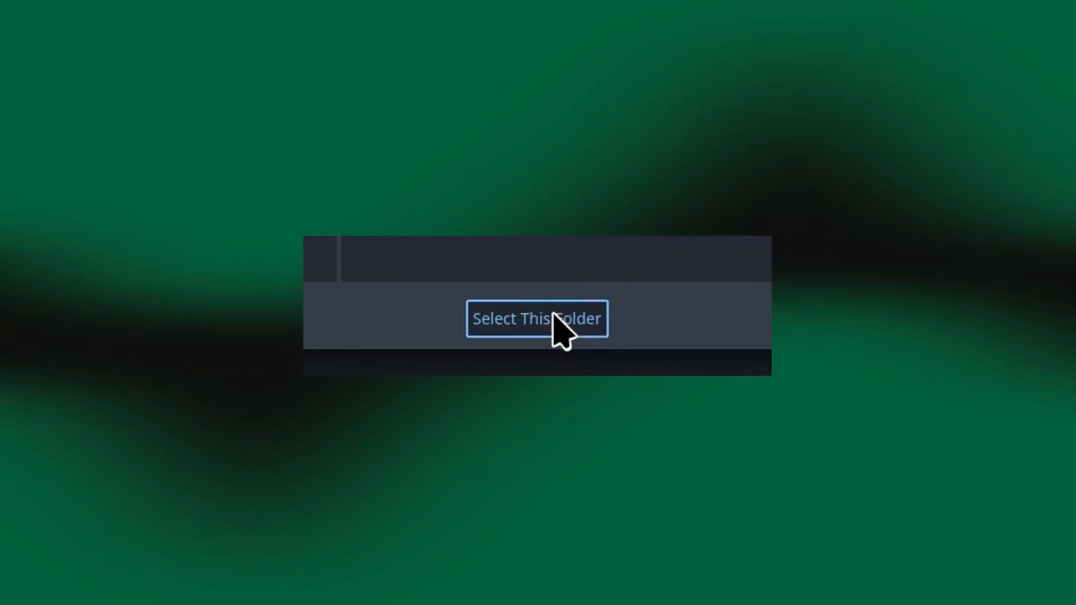
left_click(412, 562)
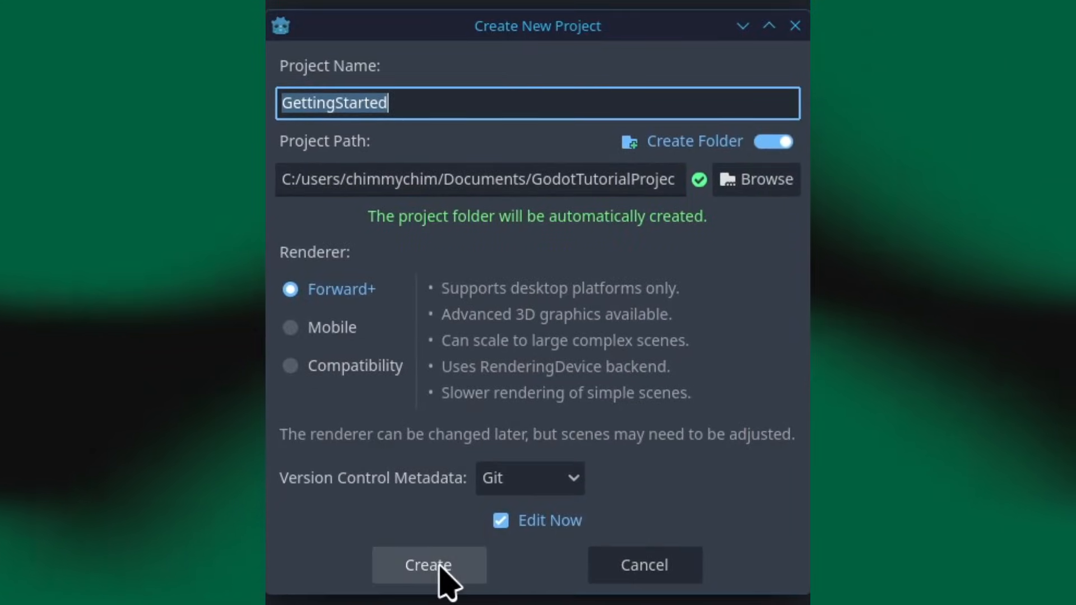
left_click(440, 567)
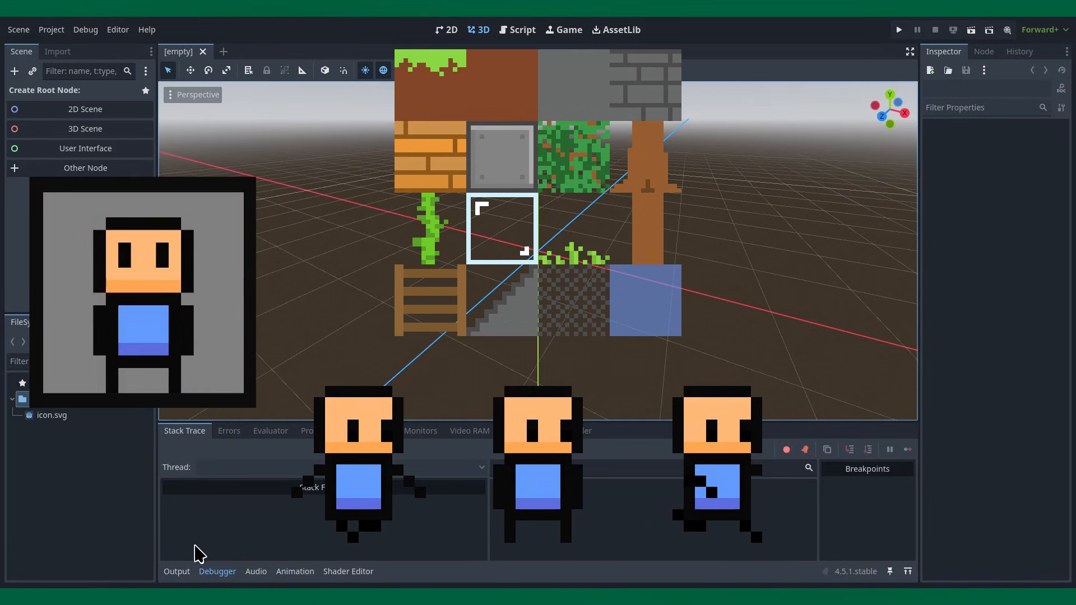
Step: Collapse the Debugger and create a 2D scene root node in the empty scene
left_click(216, 572)
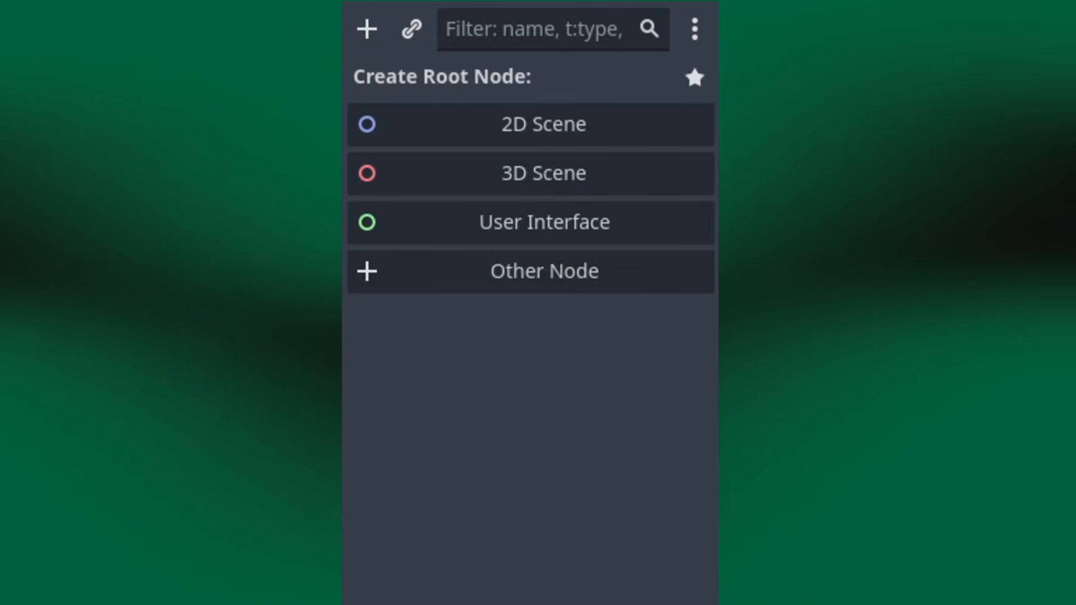
left_click(530, 131)
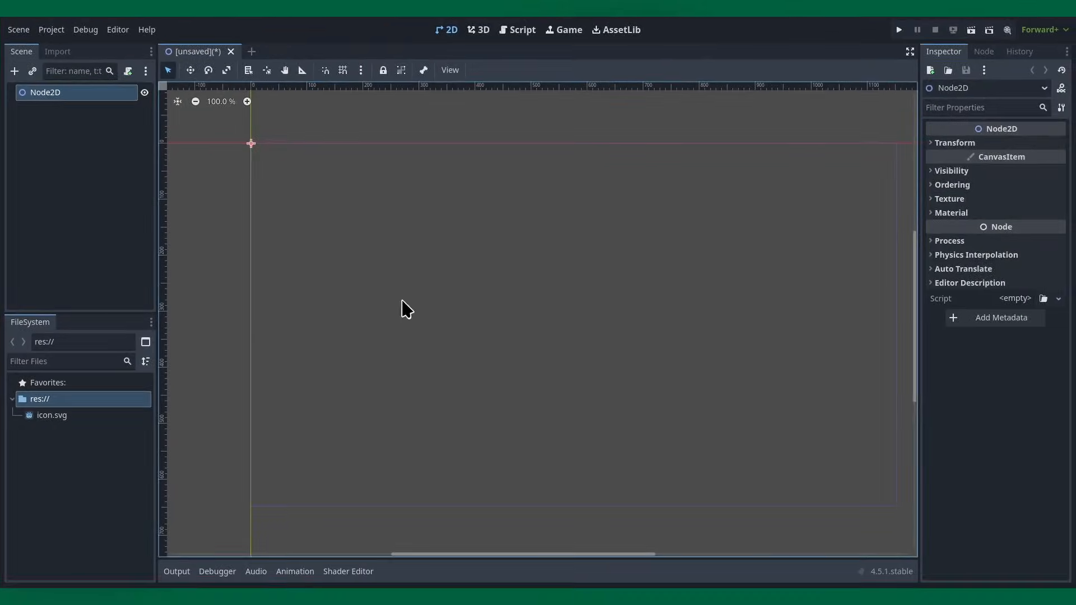
left_click(978, 463)
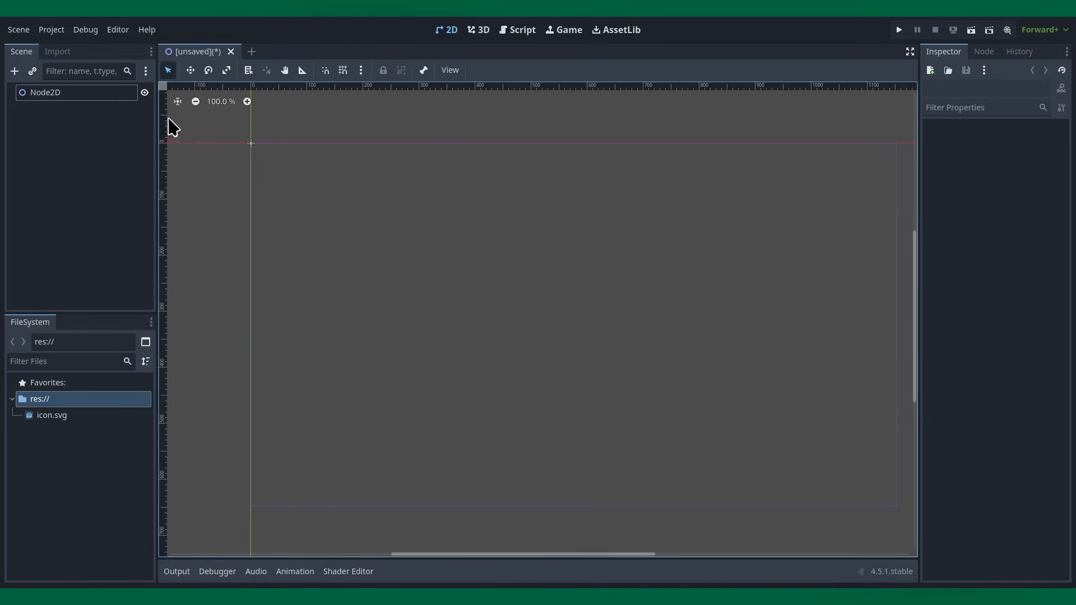
Step: Save the scene as my_scene.tscn in the project's root folder
left_click(20, 31)
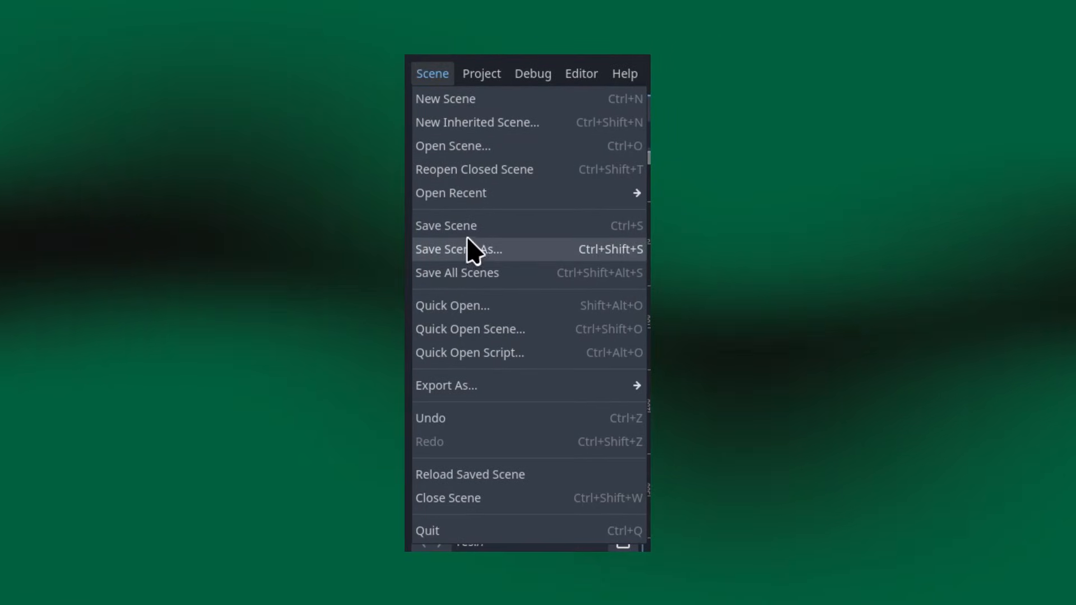
left_click(471, 227)
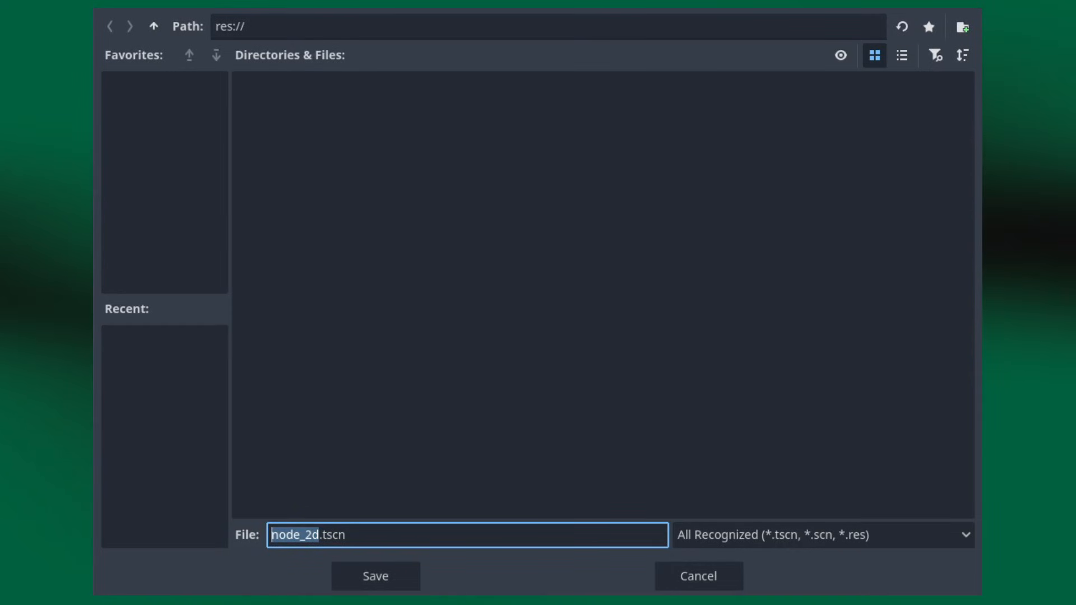
type("my_scene")
key("Return")
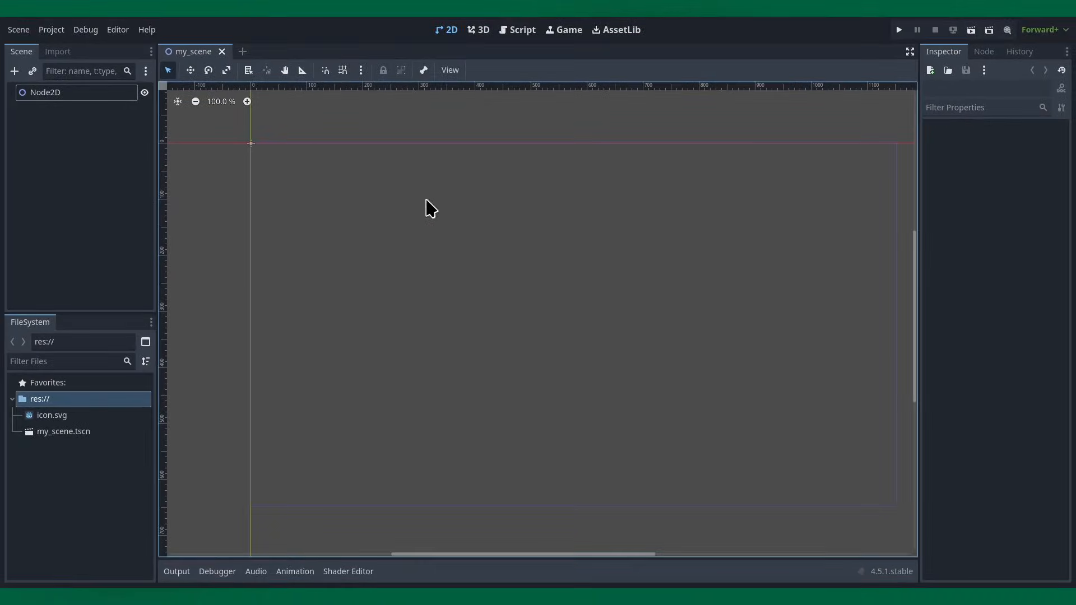
Step: Close my_scene and reopen it from the project files
left_click(94, 433)
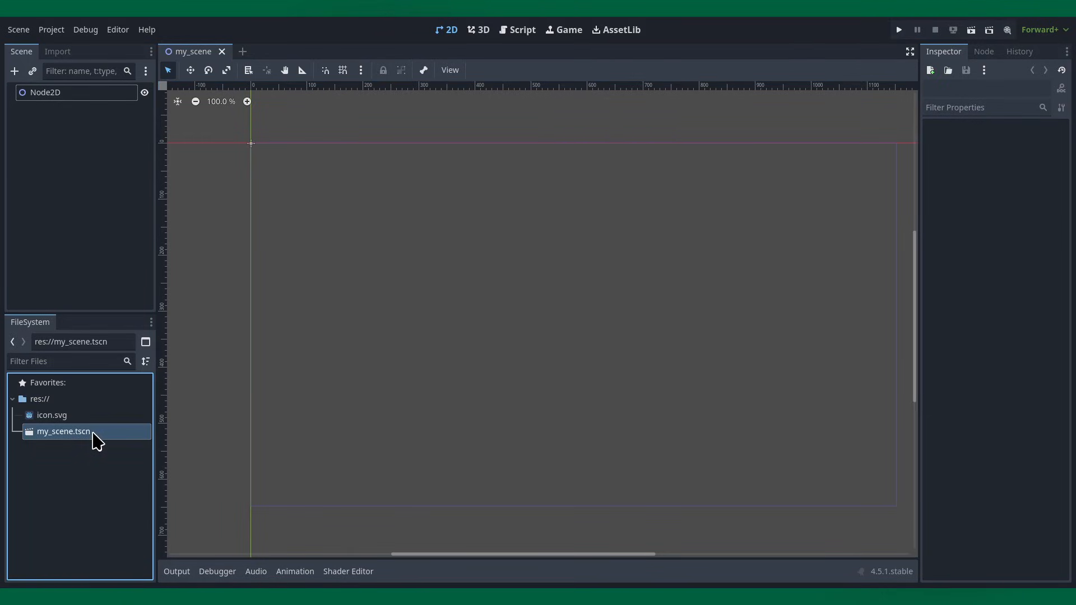
left_click(222, 52)
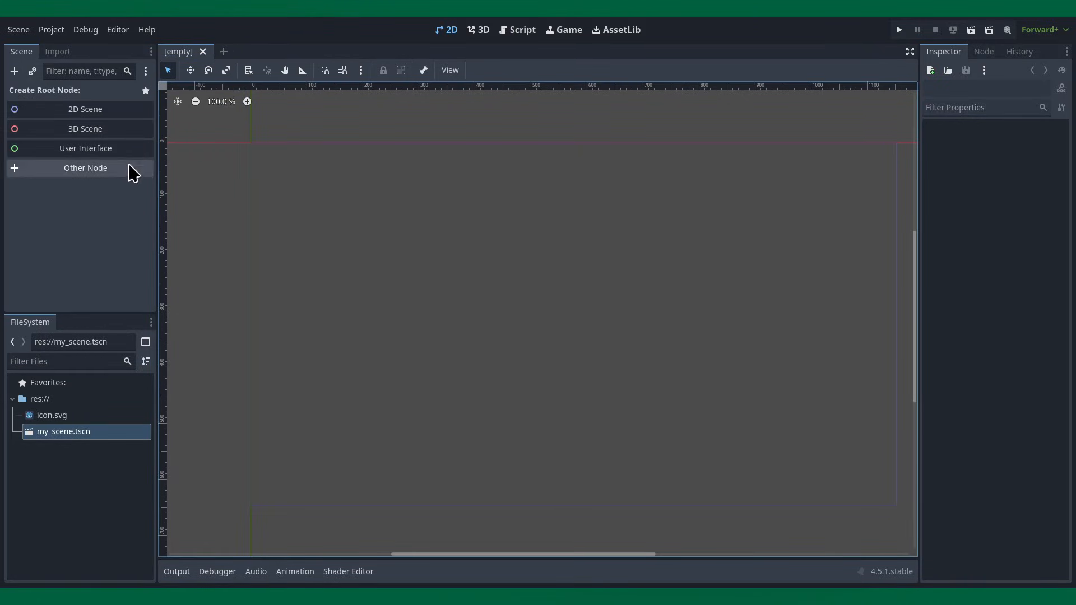
double_click(102, 438)
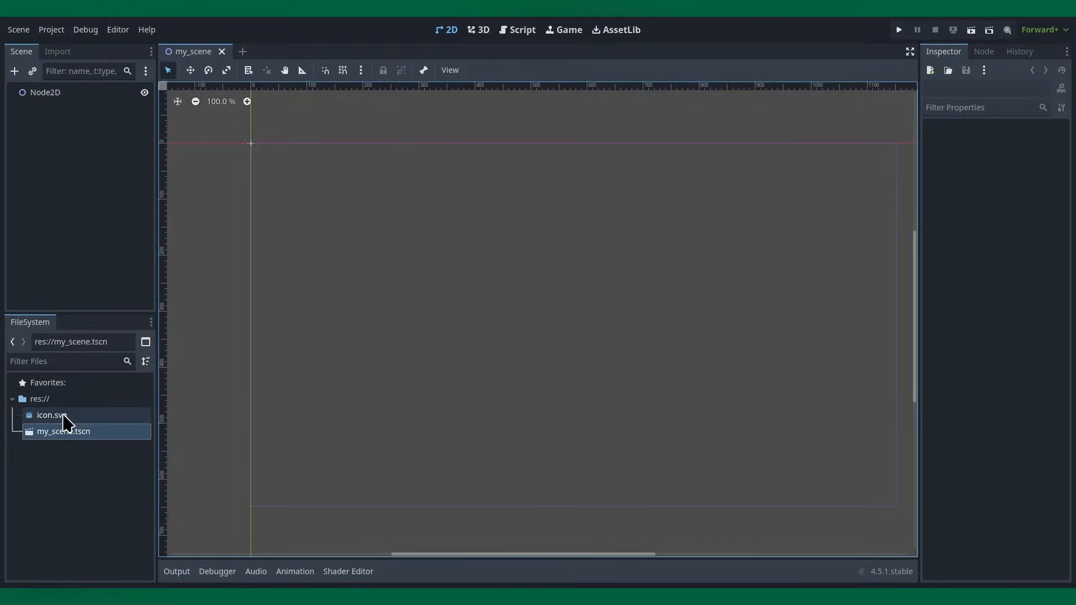
Step: Add icon.svg as a sprite near the middle of the scene and run the project with the current scene as main scene
left_click_drag(65, 416, 538, 335)
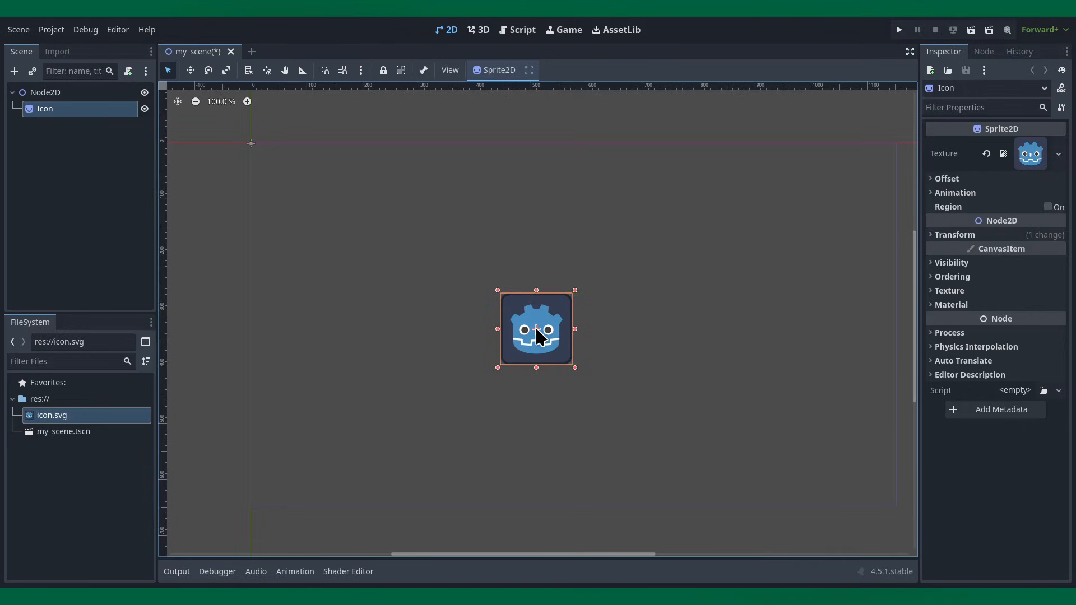
left_click(901, 31)
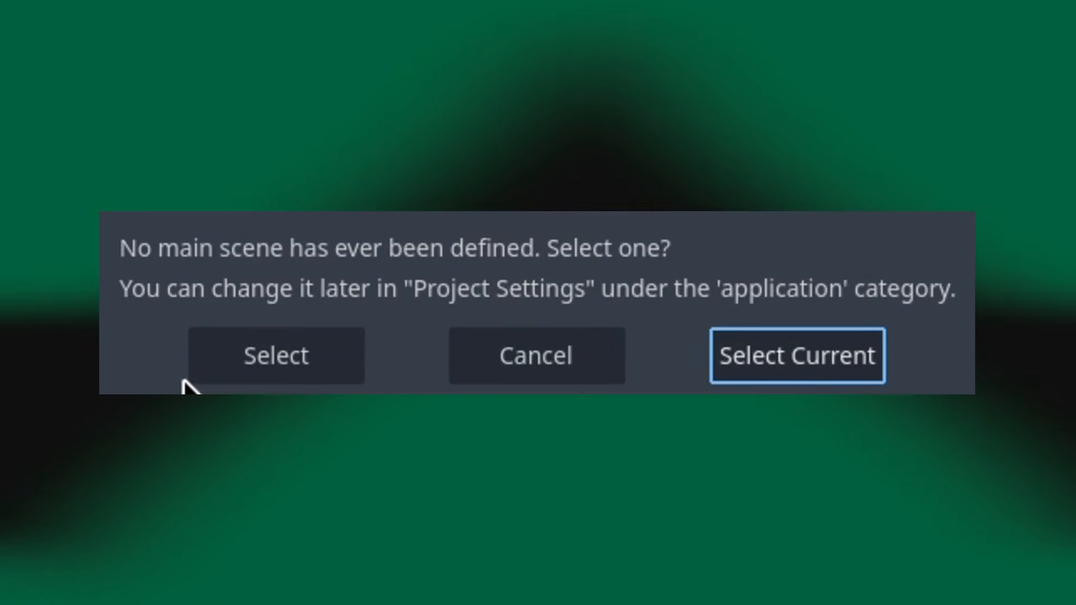
left_click(757, 370)
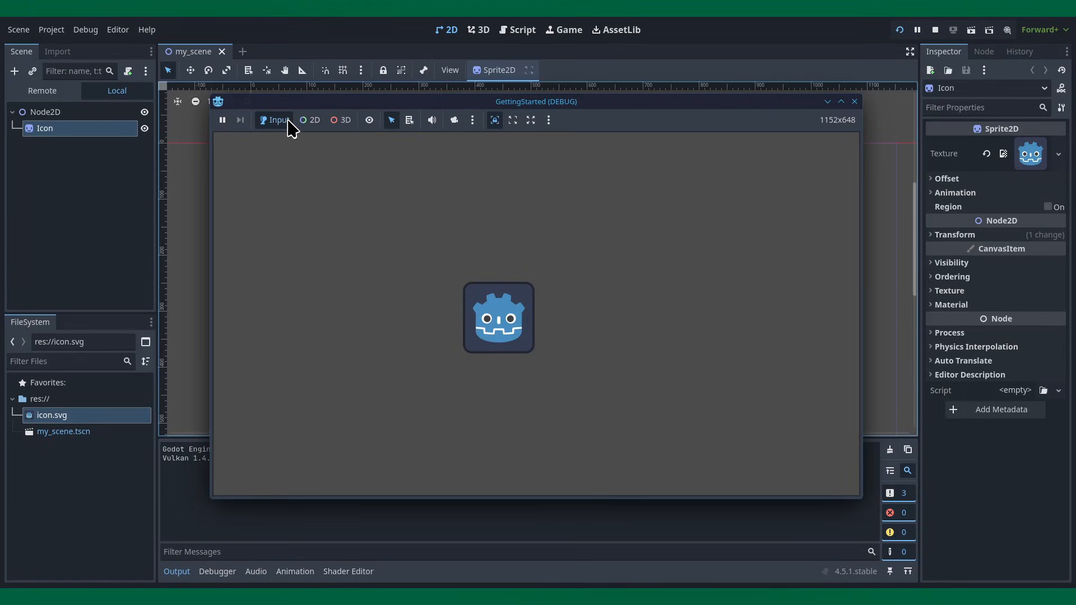
Step: Select the icon in the running game using 2D selection mode to inspect its live properties, and close the game
left_click(311, 121)
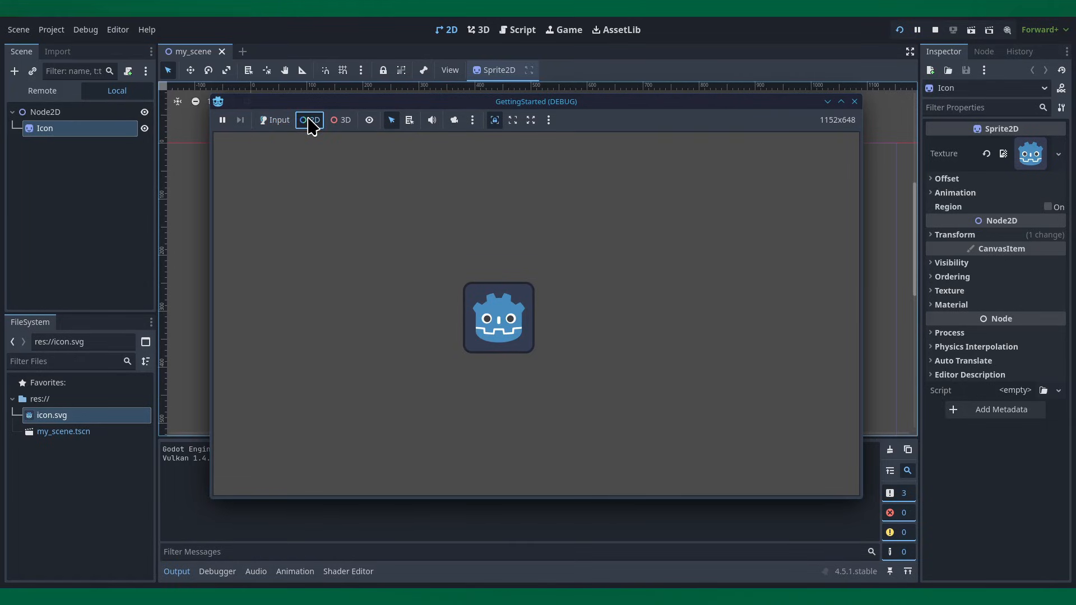
left_click(487, 310)
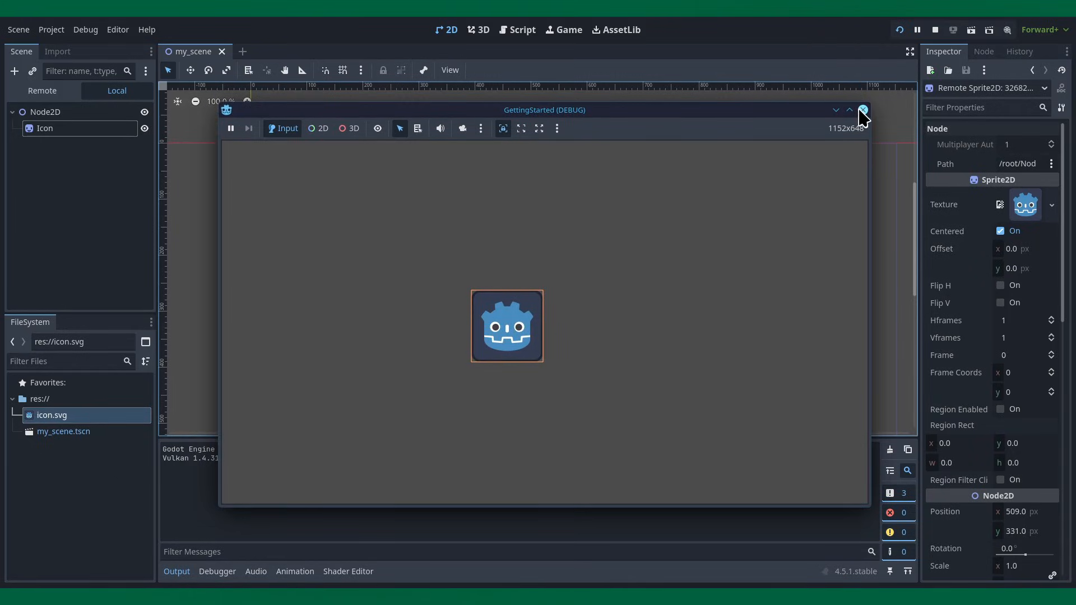
left_click(863, 110)
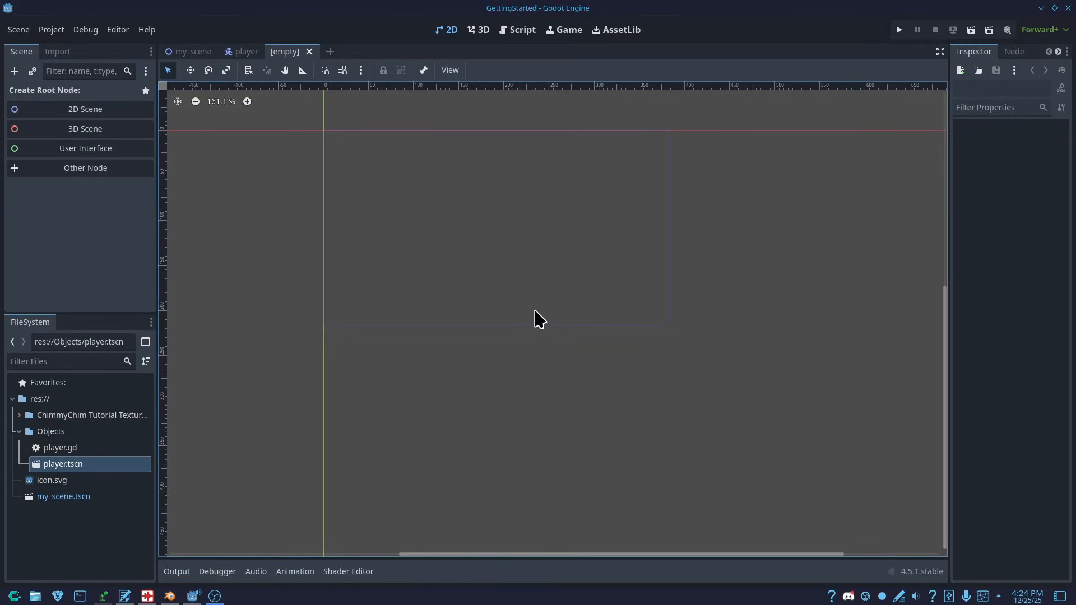
middle_click_drag(522, 314, 517, 337)
scroll(516, 337, "up", 1)
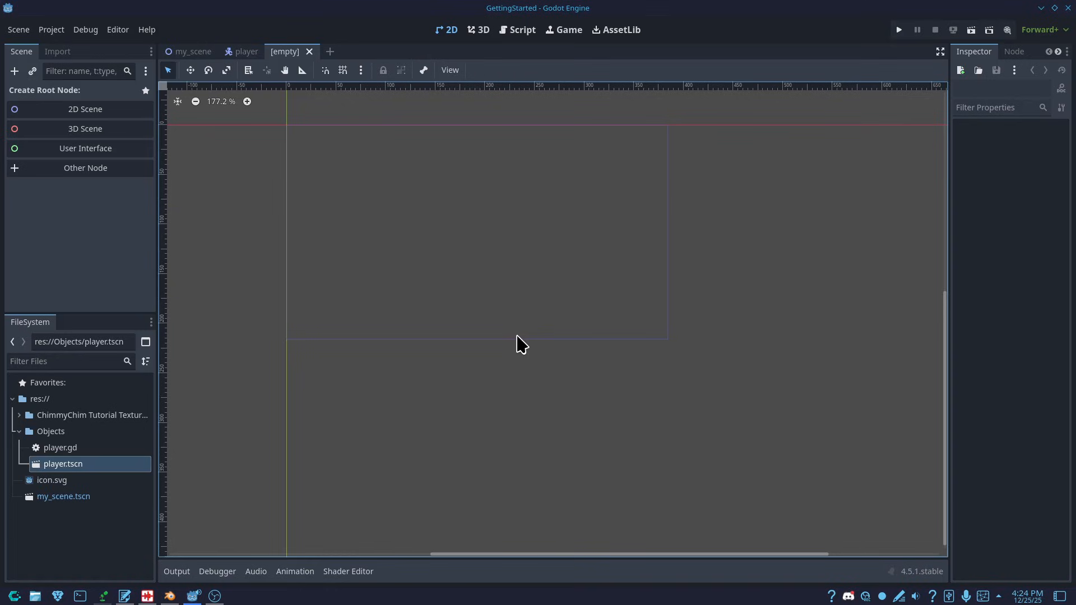
scroll(521, 339, "up", 4)
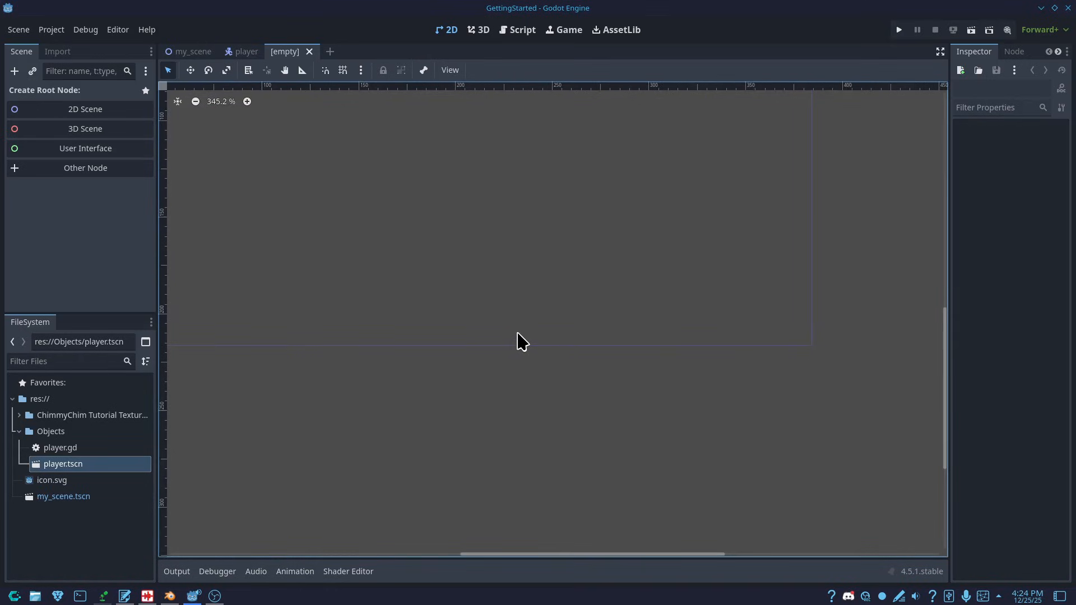
scroll(523, 340, "down", 5)
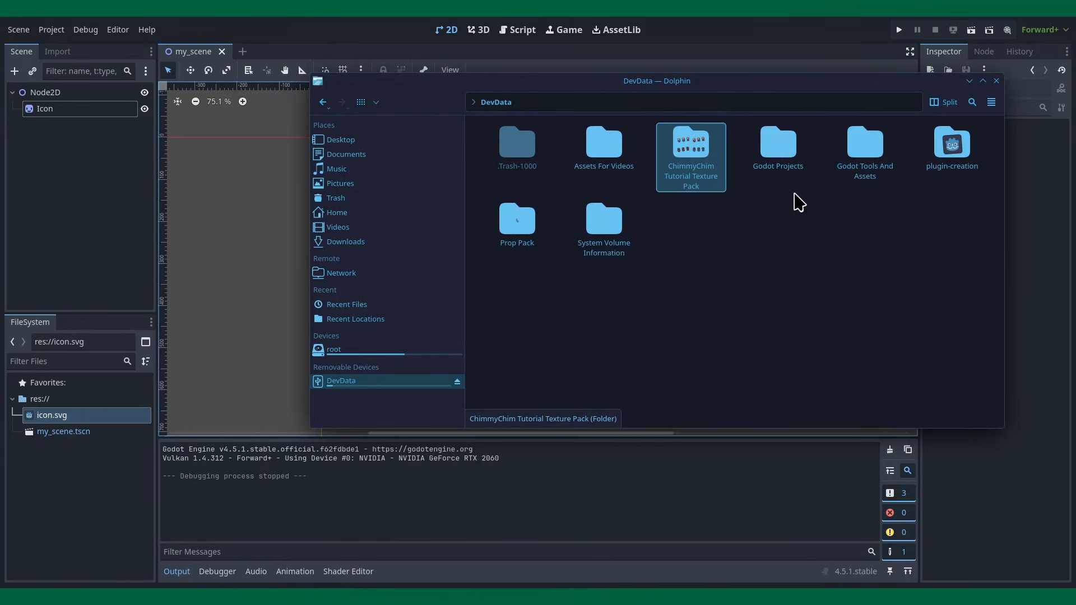
Step: Import the ChimmyChim Tutorial Texture Pack folder from DevData into the project root and expand it to review its textures
left_click_drag(708, 171, 68, 473)
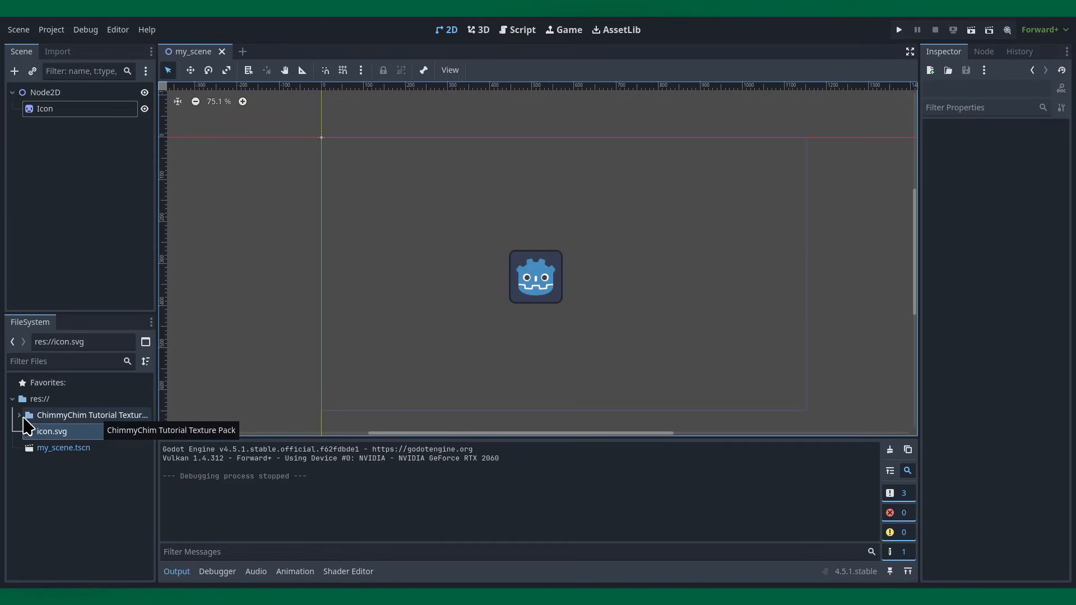
left_click(21, 417)
scroll(36, 440, "down", 3)
scroll(40, 443, "down", 2)
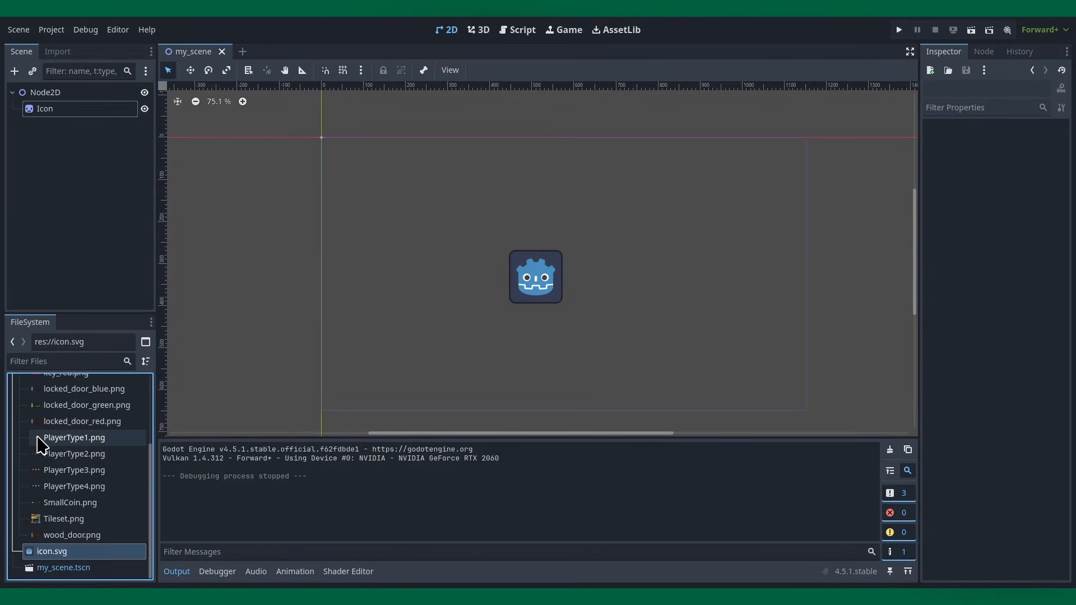
scroll(76, 471, "up", 4)
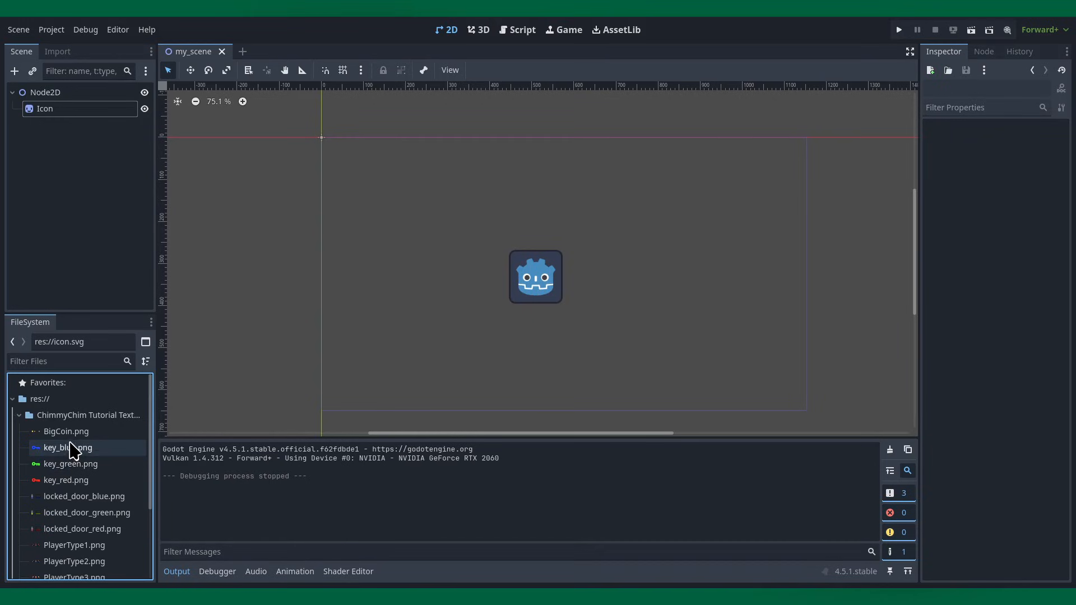
Step: Add key_blue.png as a sprite below and to the left of the icon in the scene, and select it
left_click_drag(79, 449, 503, 343)
scroll(503, 343, "up", 6)
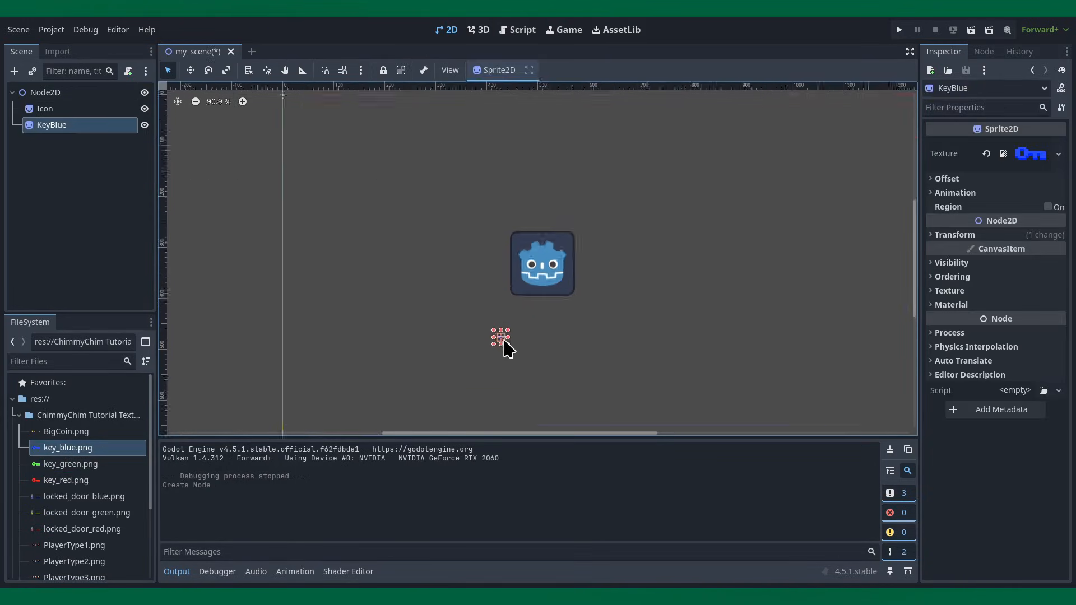
left_click(507, 349)
scroll(509, 351, "up", 5)
scroll(504, 349, "up", 4)
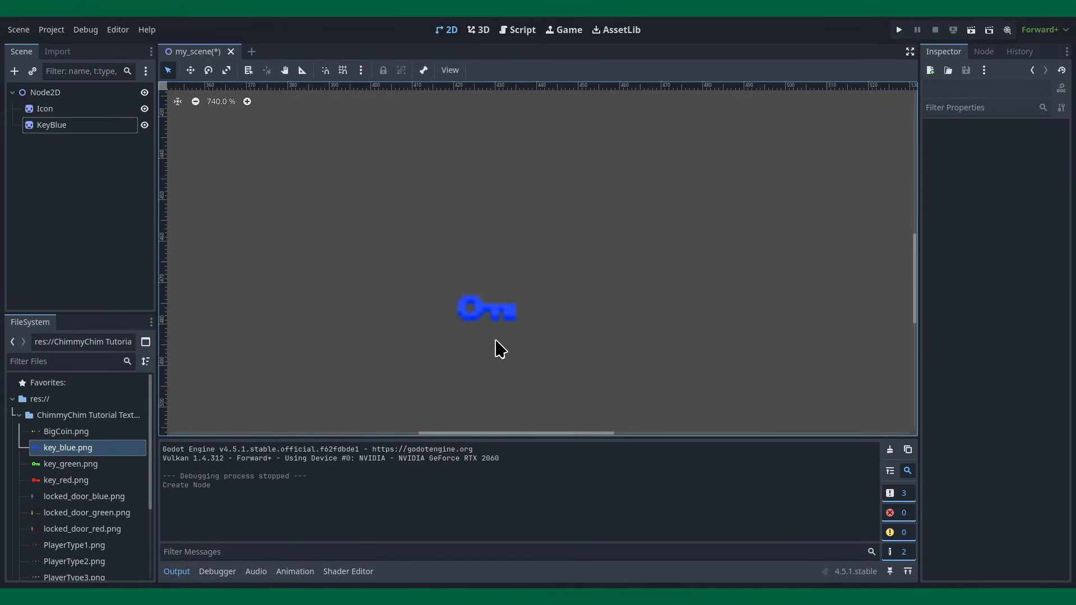
left_click(499, 313)
scroll(493, 313, "down", 15)
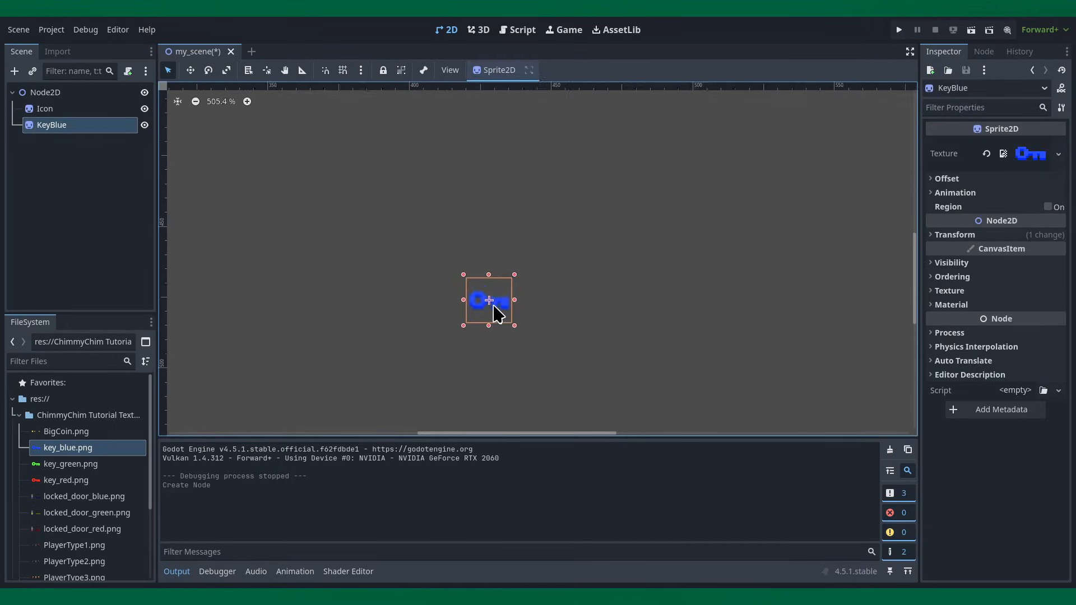
Step: Open the Display > Window section of the project settings and enable the advanced settings
left_click(520, 325)
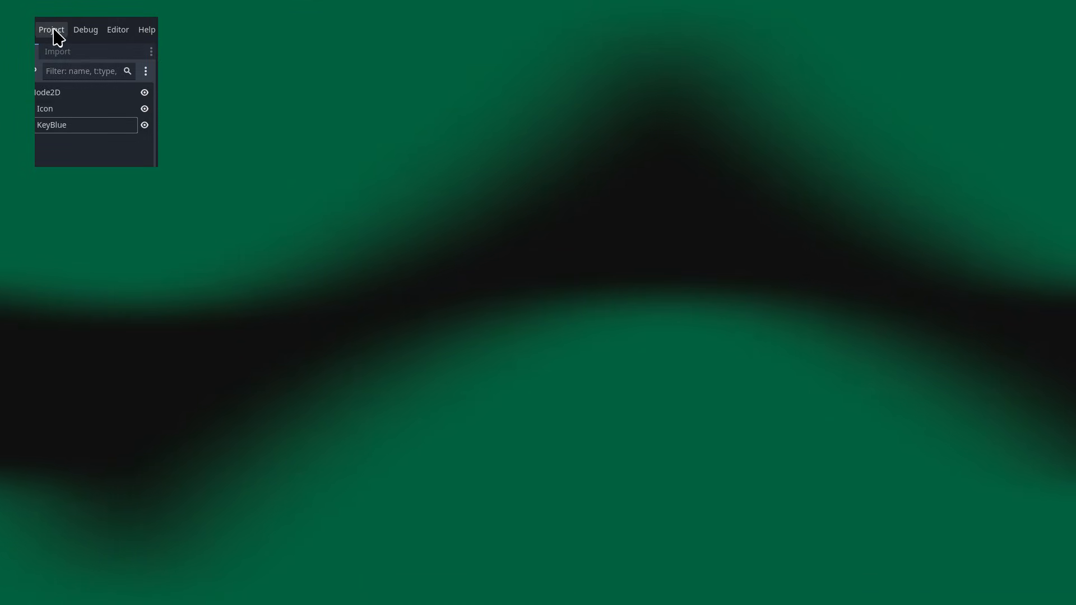
left_click(52, 30)
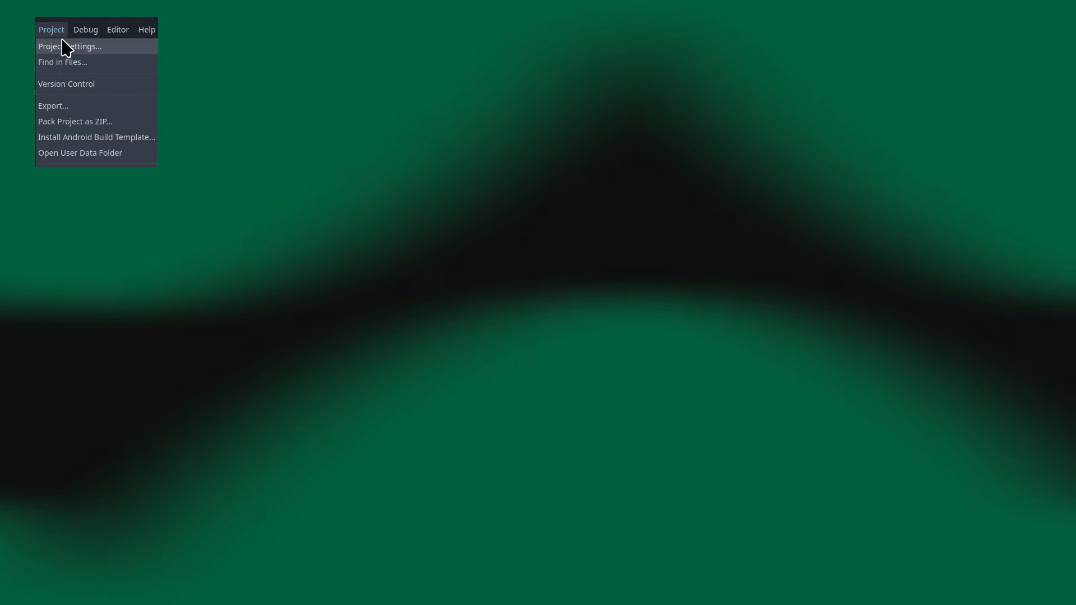
left_click(68, 46)
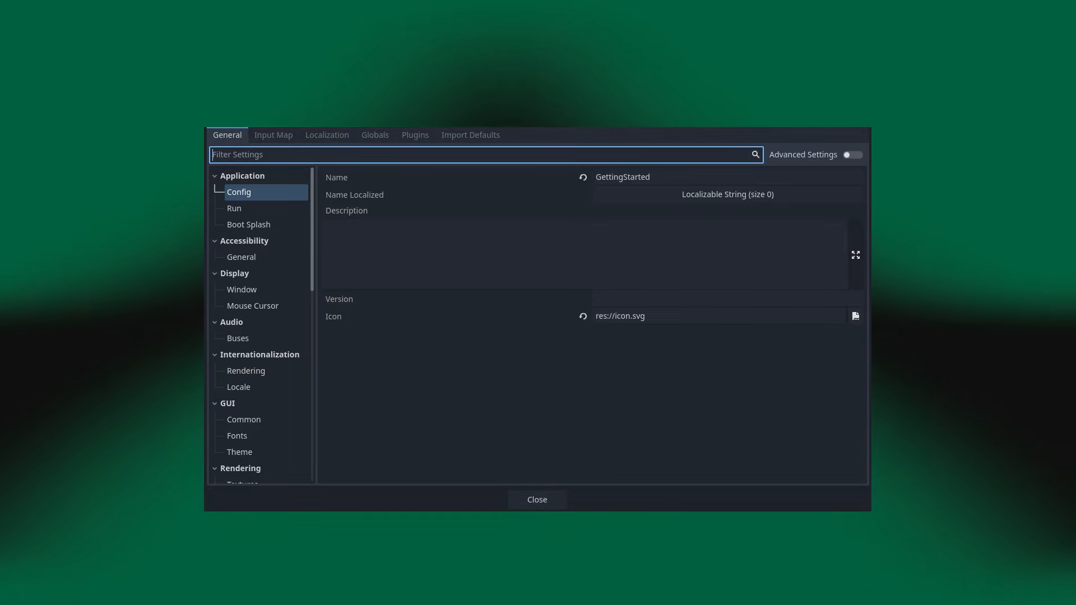
left_click(268, 290)
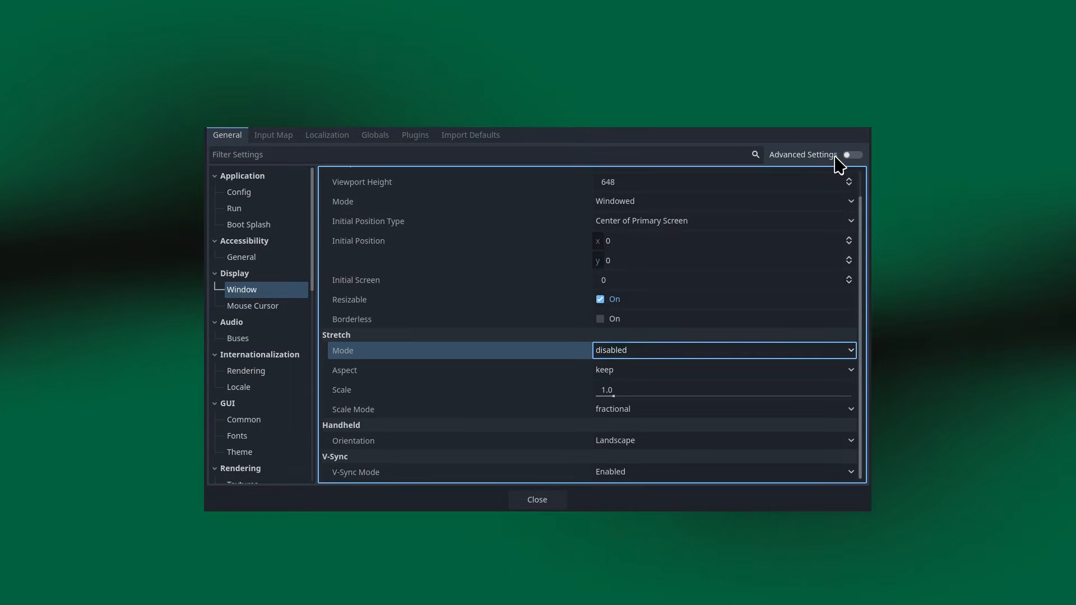
left_click(839, 162)
scroll(572, 271, "down", 3)
scroll(637, 224, "up", 3)
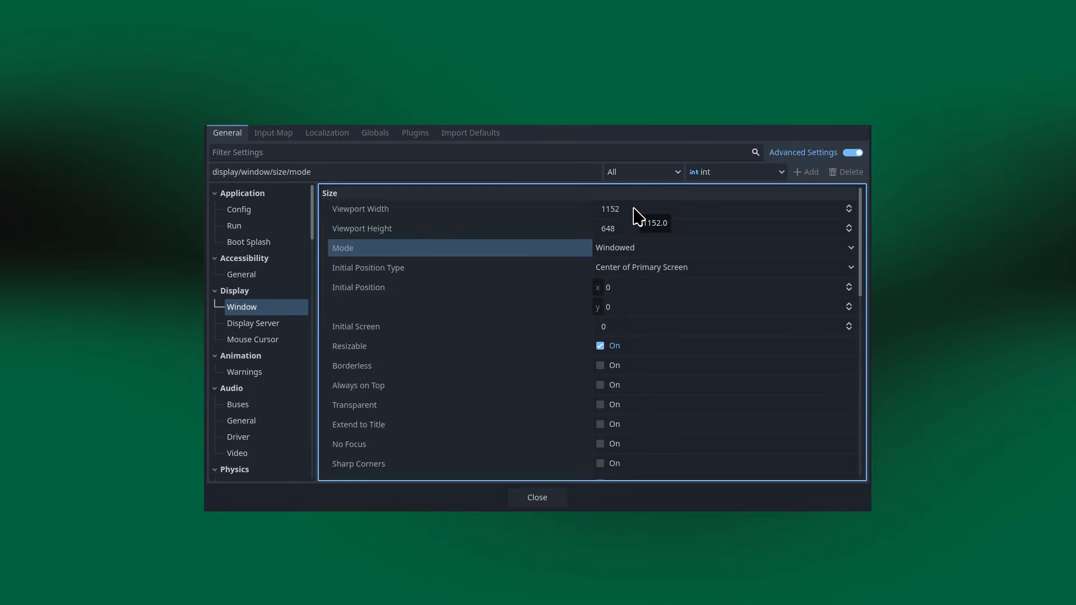
Step: Set the viewport width to 384 and the viewport height to 216 (648/3)
left_click(637, 212)
key("Tab")
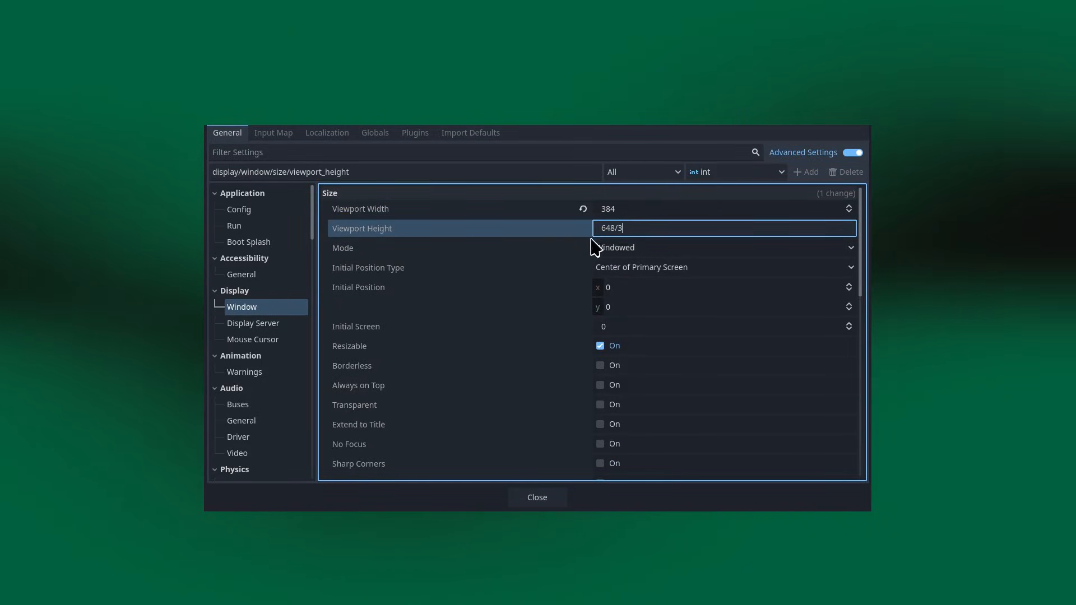
type("/3")
key("Return")
Step: Override the window size to 1280 by 720 (1920/1.5 by 1080/1.5) and set the stretch mode to canvas_items
scroll(552, 246, "down", 6)
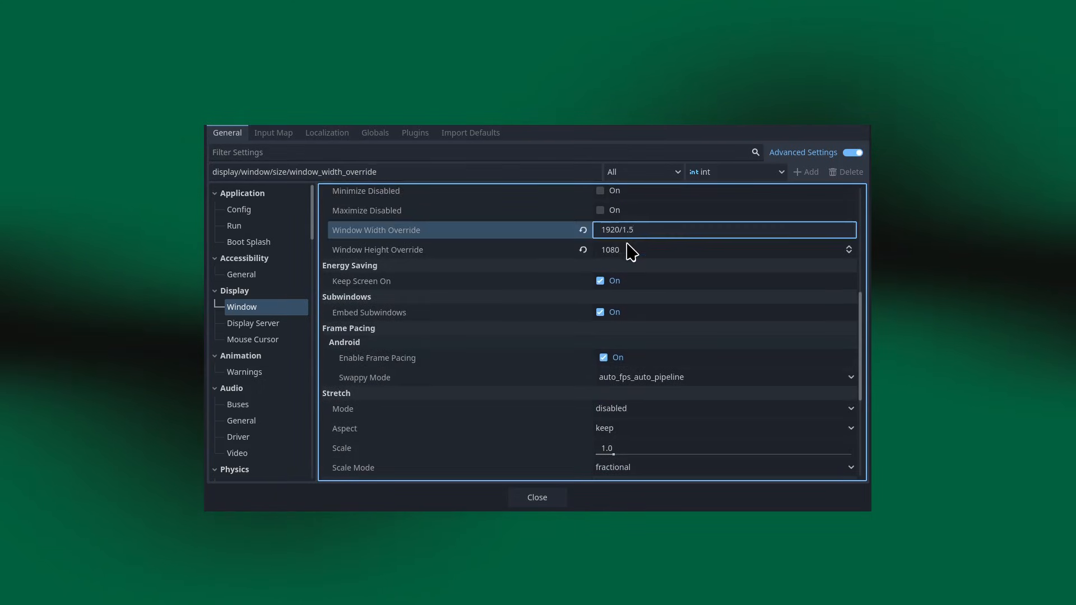
key("Tab")
left_click(635, 252)
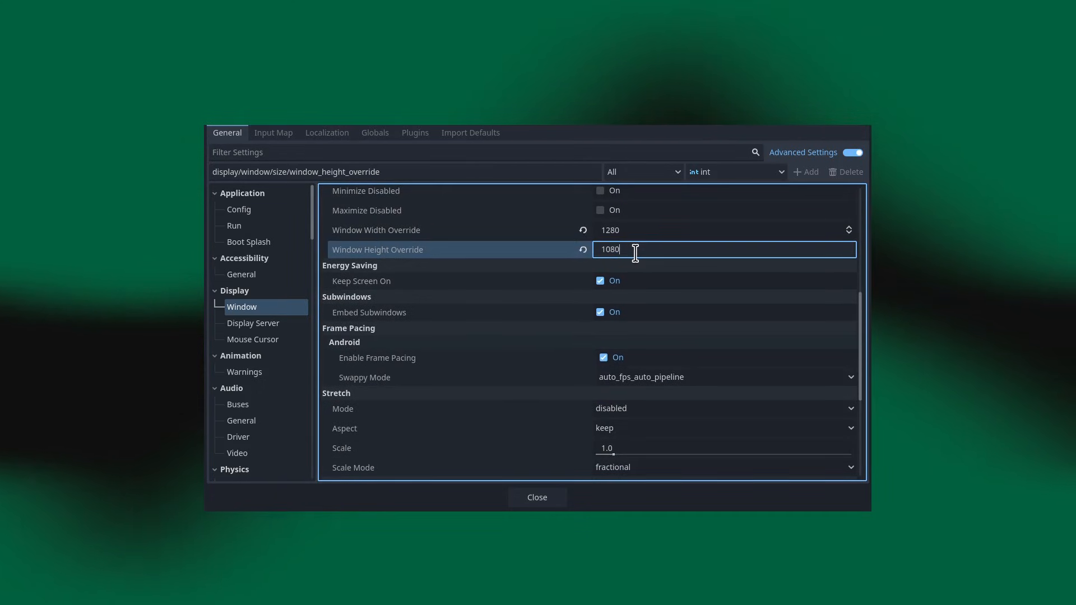
type("/1.5")
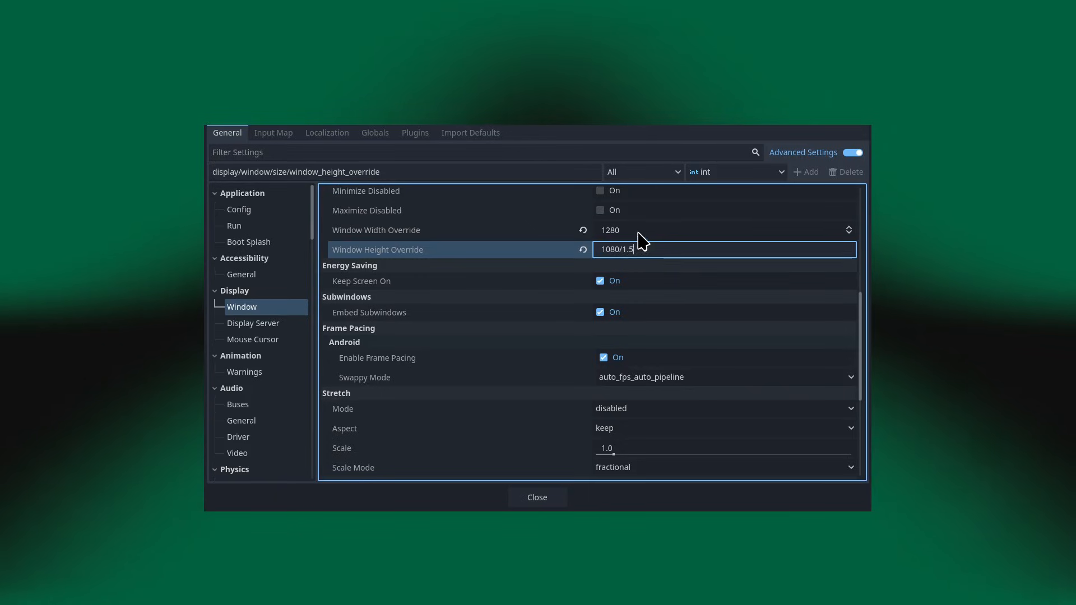
key("shift+Tab")
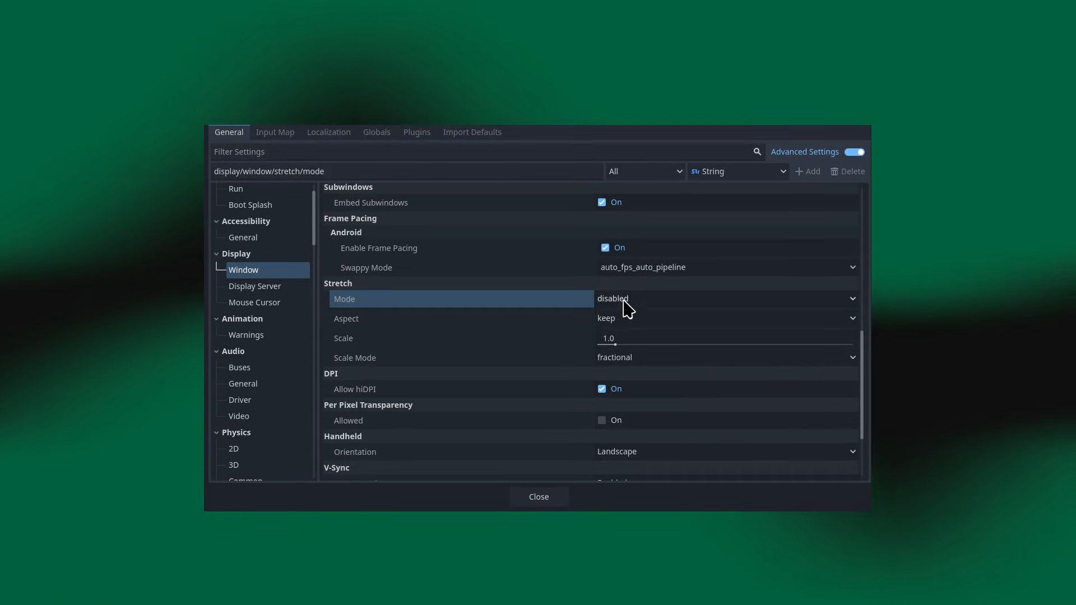
left_click(623, 300)
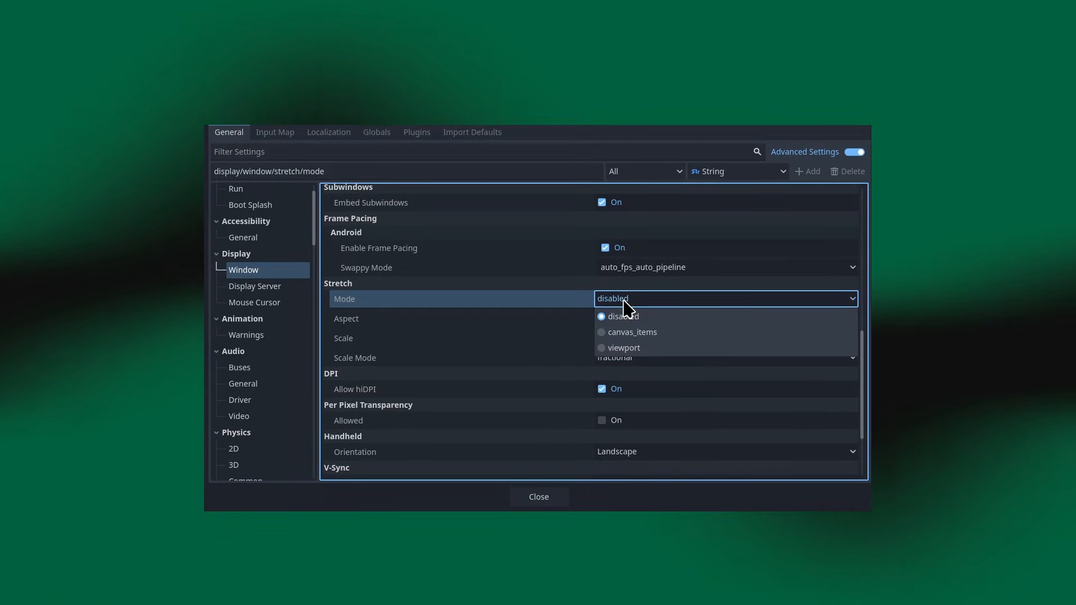
left_click(627, 336)
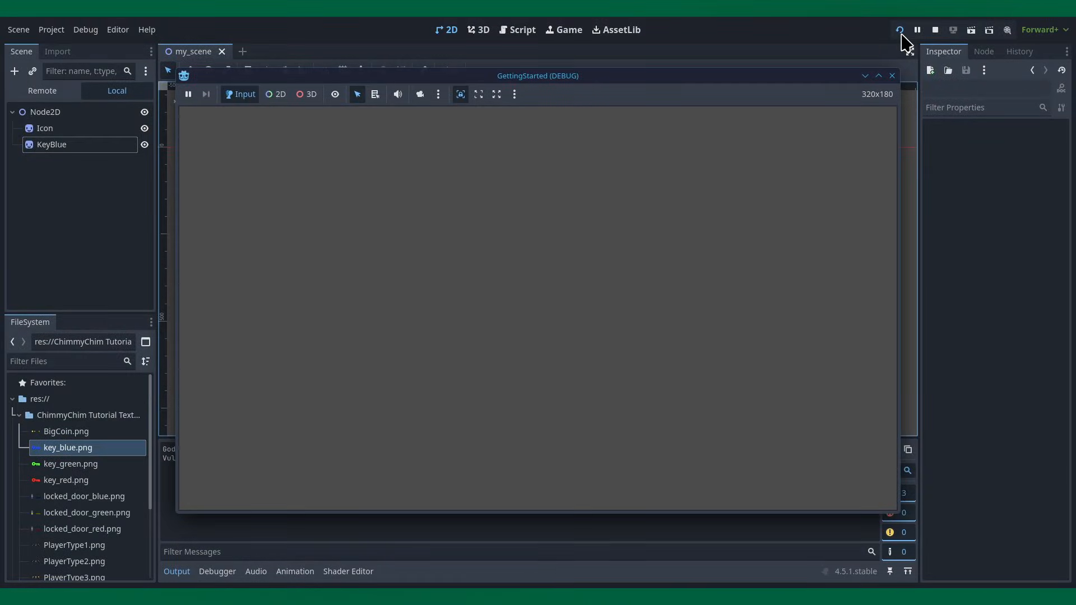
Step: Run the project and arrange the game and editor windows so both can be seen at once
left_click_drag(861, 84, 937, 119)
left_click(935, 113)
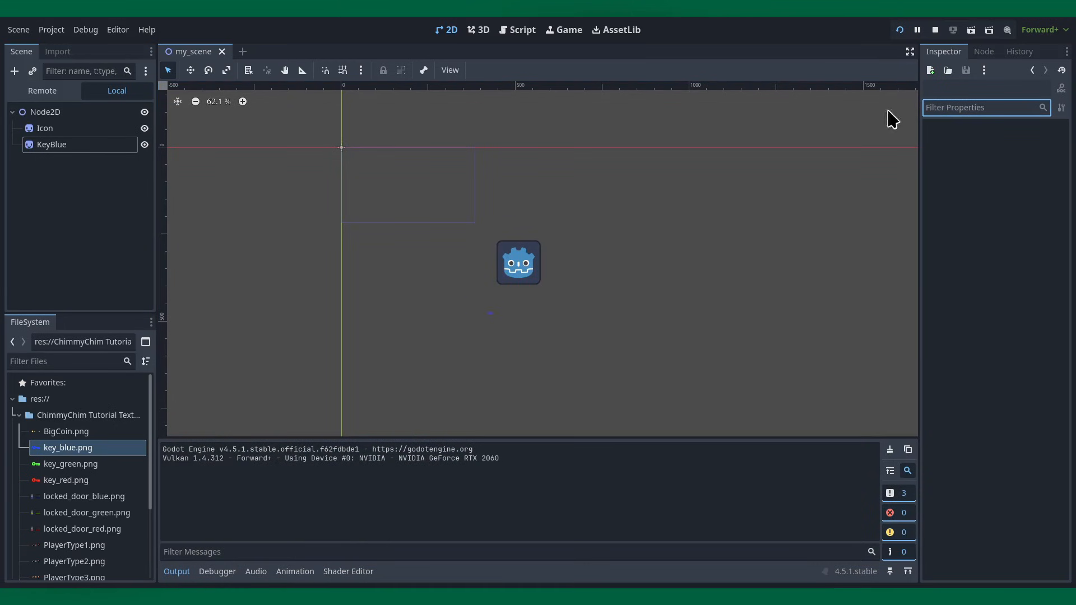
left_click(657, 150)
left_click_drag(541, 8, 750, 108)
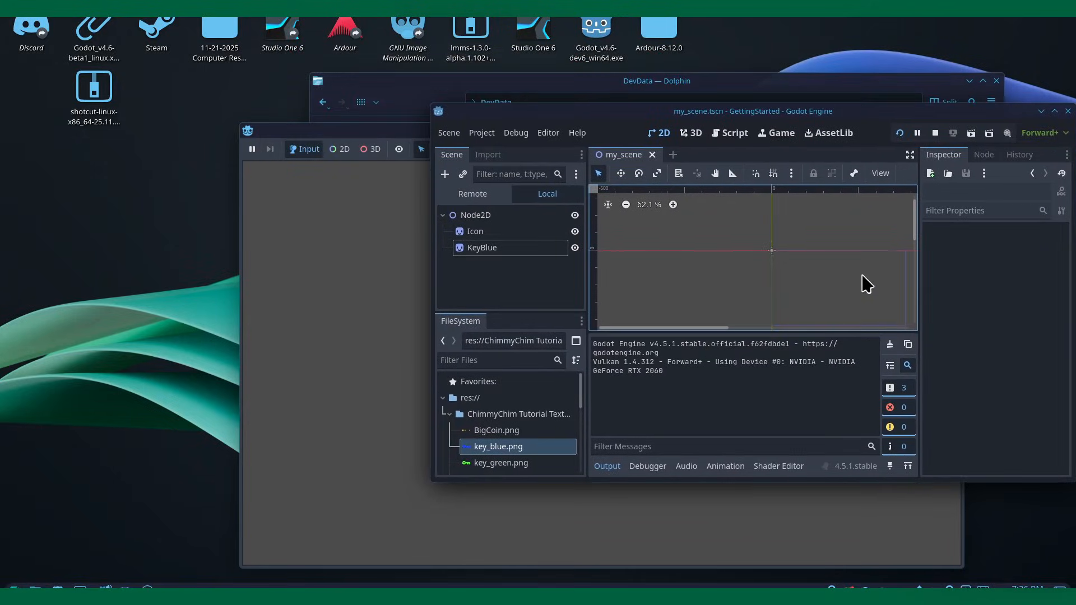
Step: Move the Icon sprite to (127, 97), inside the viewport frame near the scene origin
scroll(675, 258, "down", 4)
left_click(801, 306)
scroll(774, 295, "up", 3)
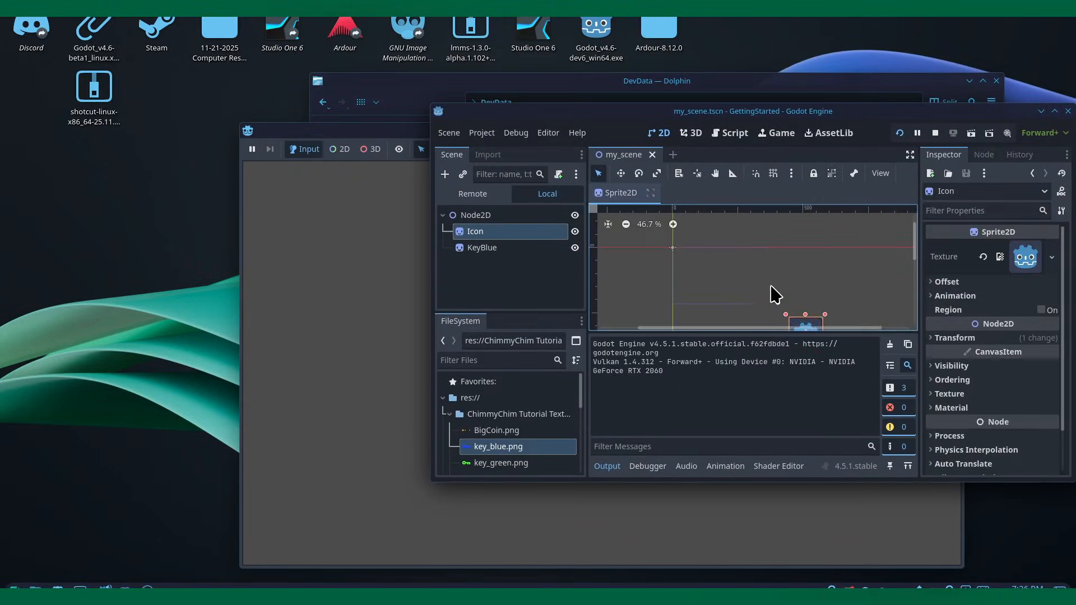
left_click_drag(834, 322, 731, 257)
scroll(762, 229, "down", 2)
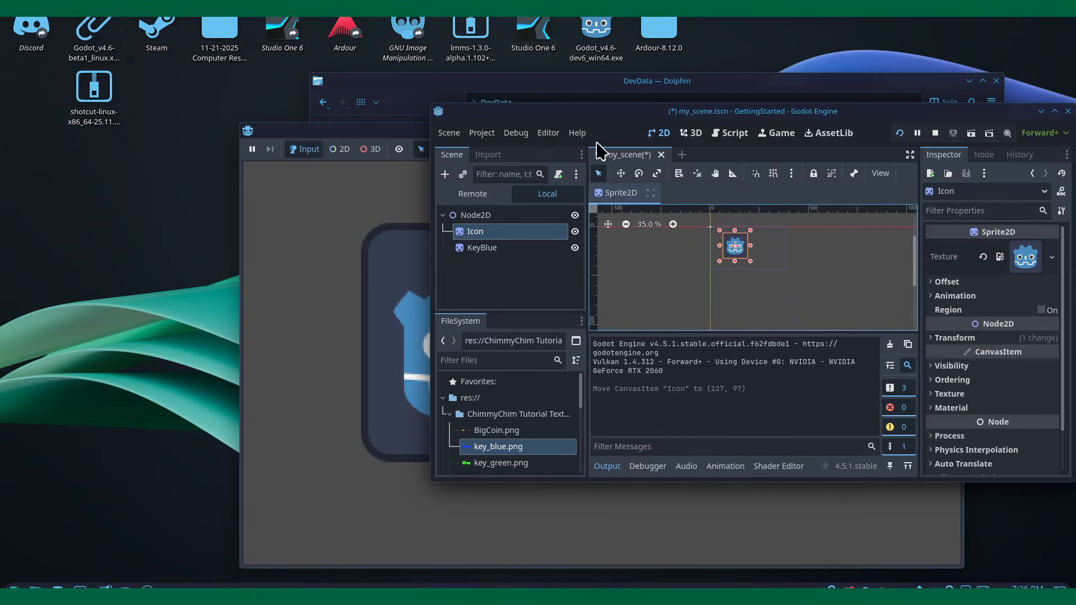
Step: Check the icon in the running game, and move the KeyBlue sprite to (220, 97) inside the viewport frame
left_click(342, 227)
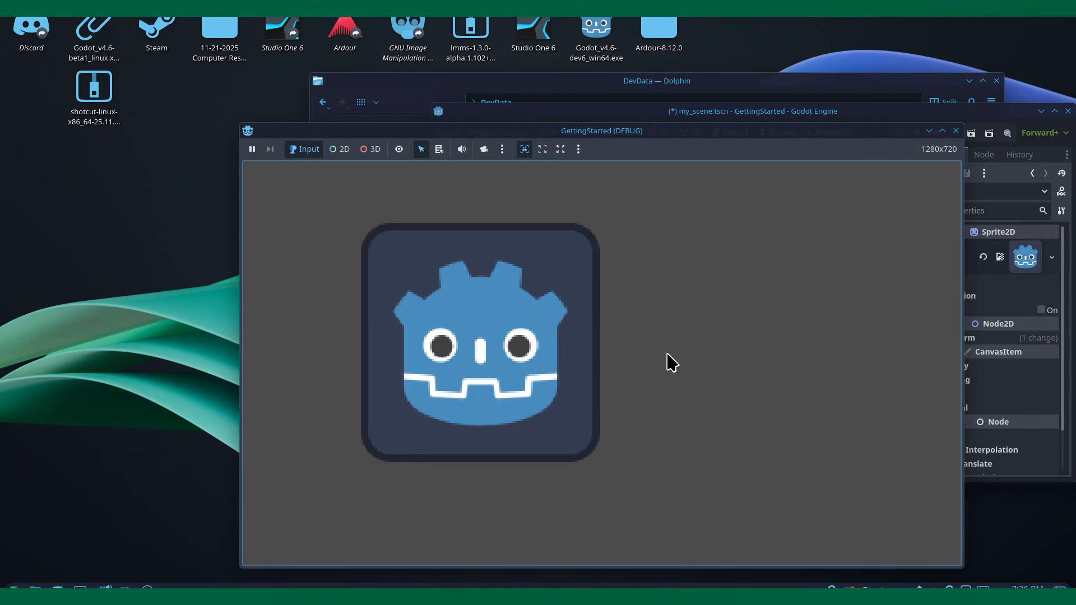
left_click(978, 120)
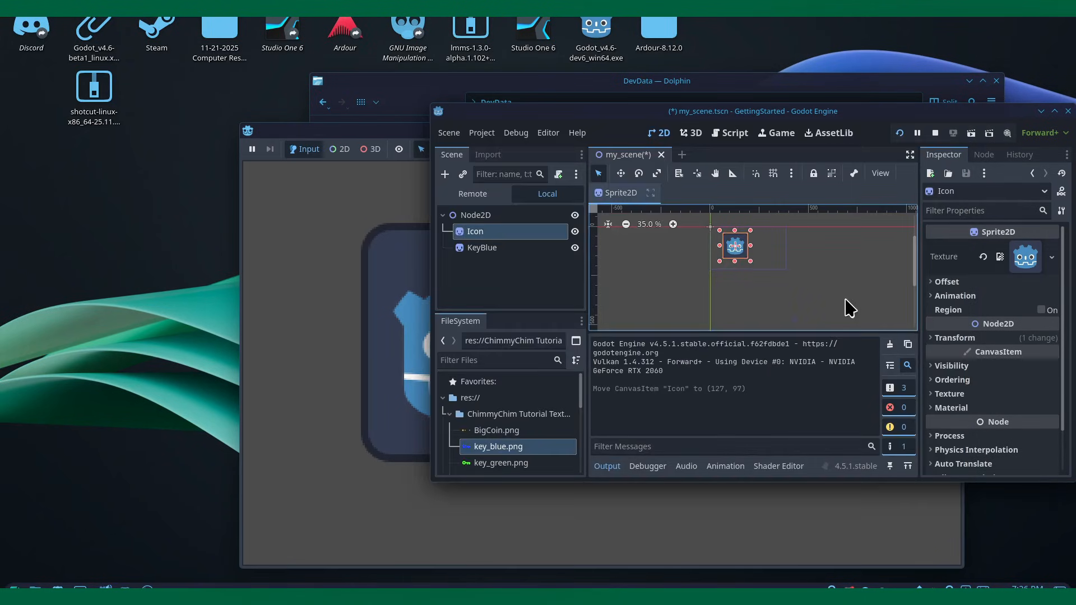
left_click(791, 322)
left_click(799, 307)
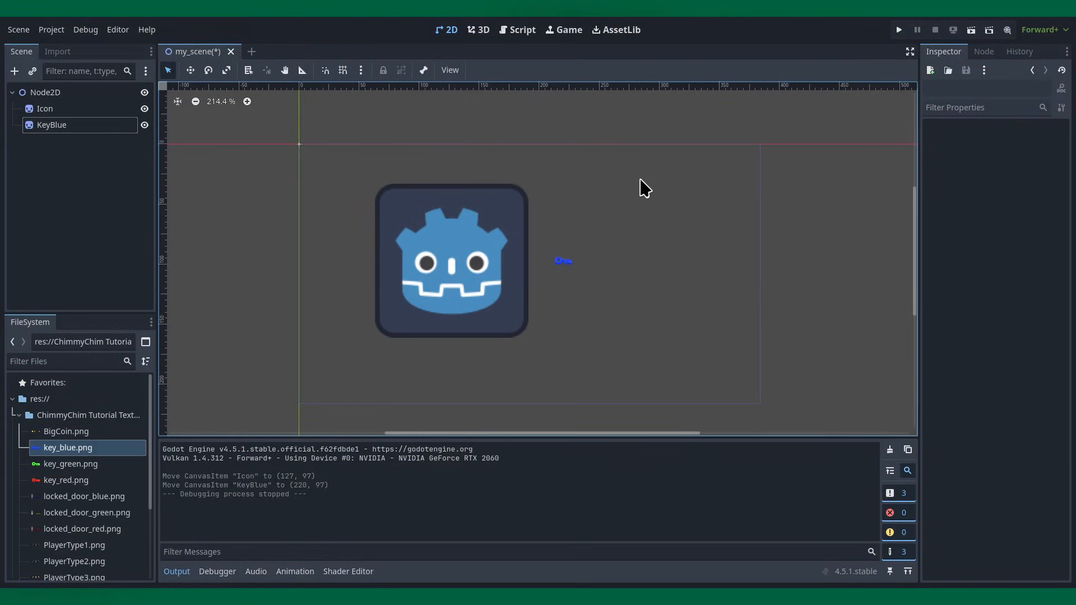
Step: Delete the KeyBlue and Icon sprites from the scene, leaving only the root Node2D
left_click_drag(641, 181, 428, 332)
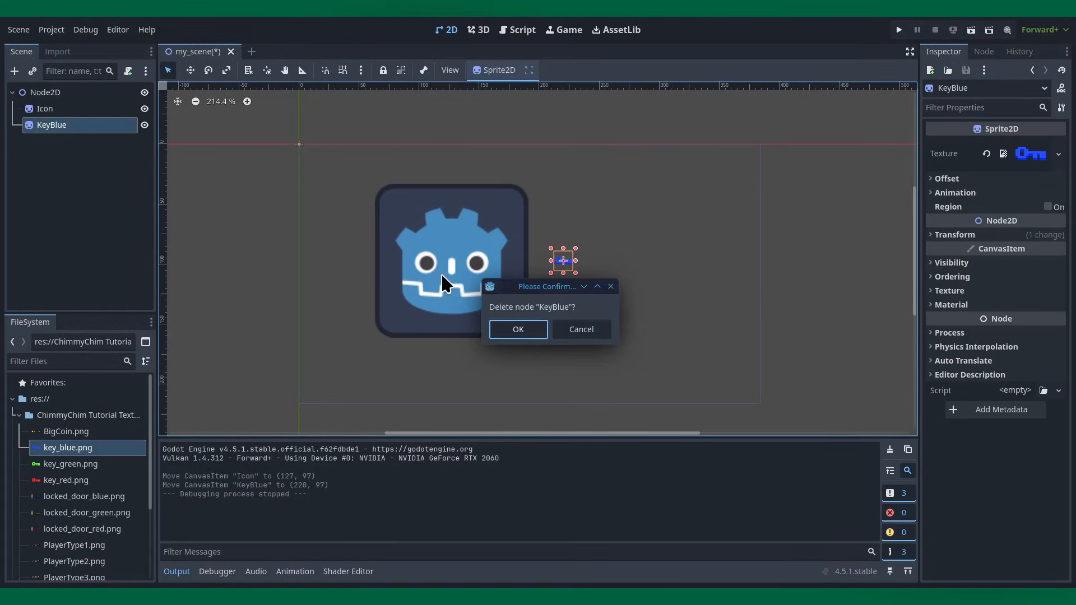
left_click(536, 331)
key("Delete")
left_click(496, 331)
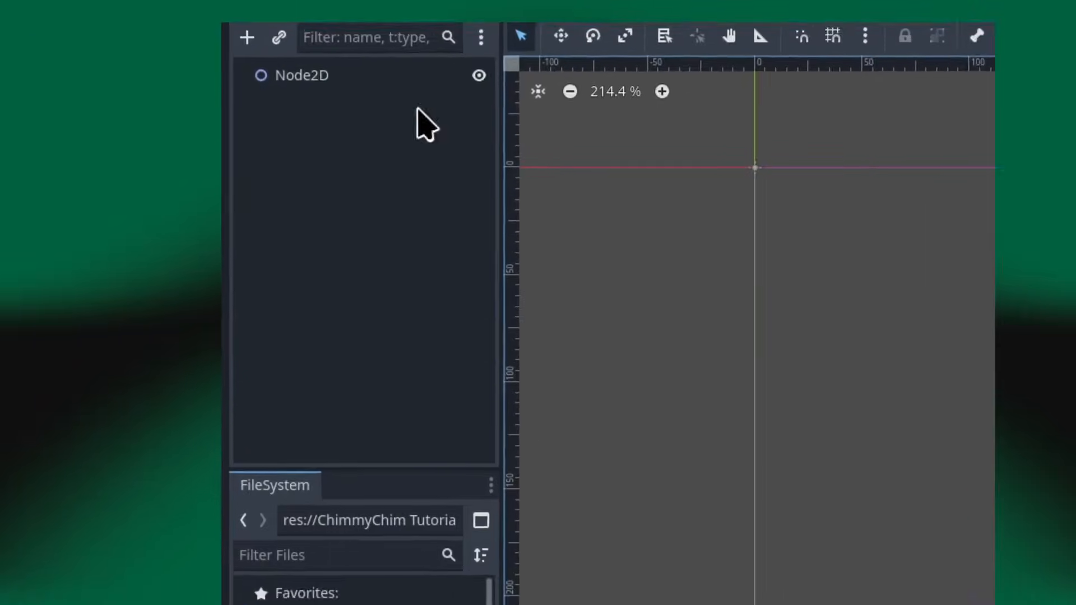
Step: Add a CharacterBody2D as a child of the root Node2D
left_click(386, 74)
right_click(385, 74)
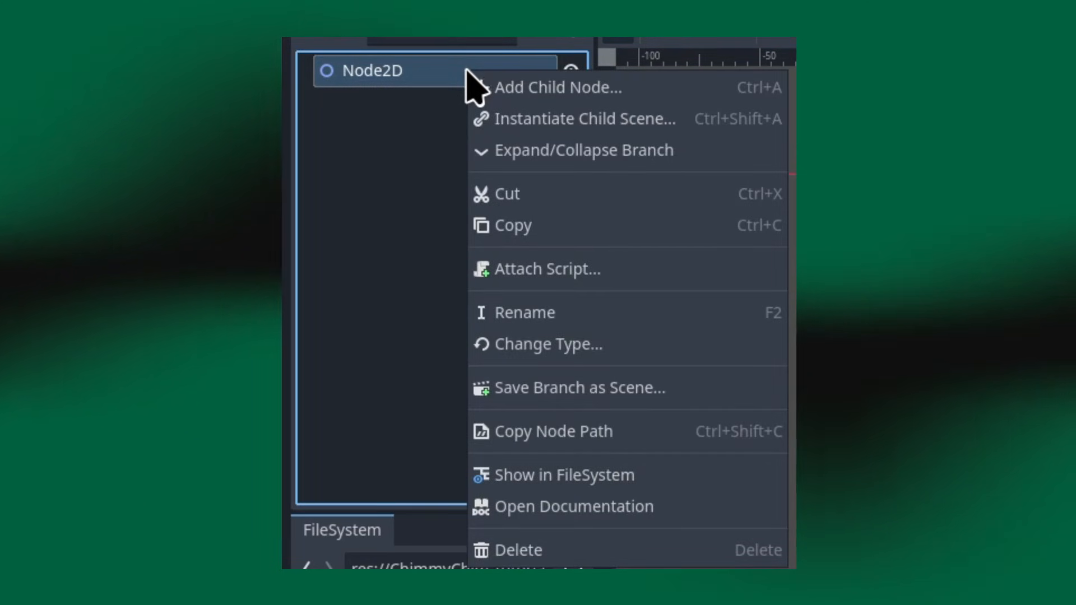
left_click(500, 102)
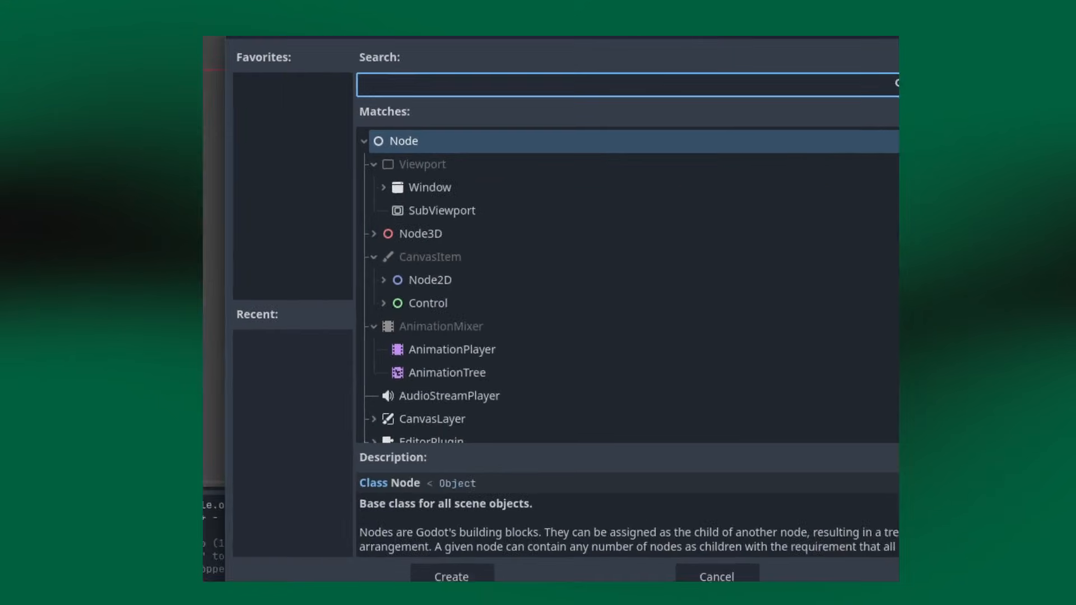
type("char")
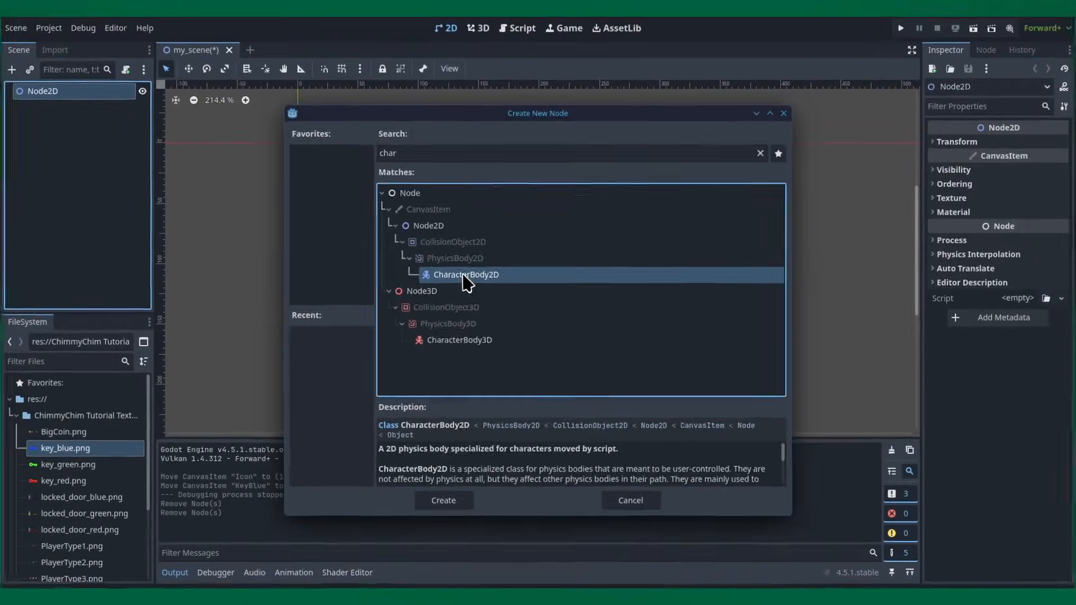
double_click(440, 247)
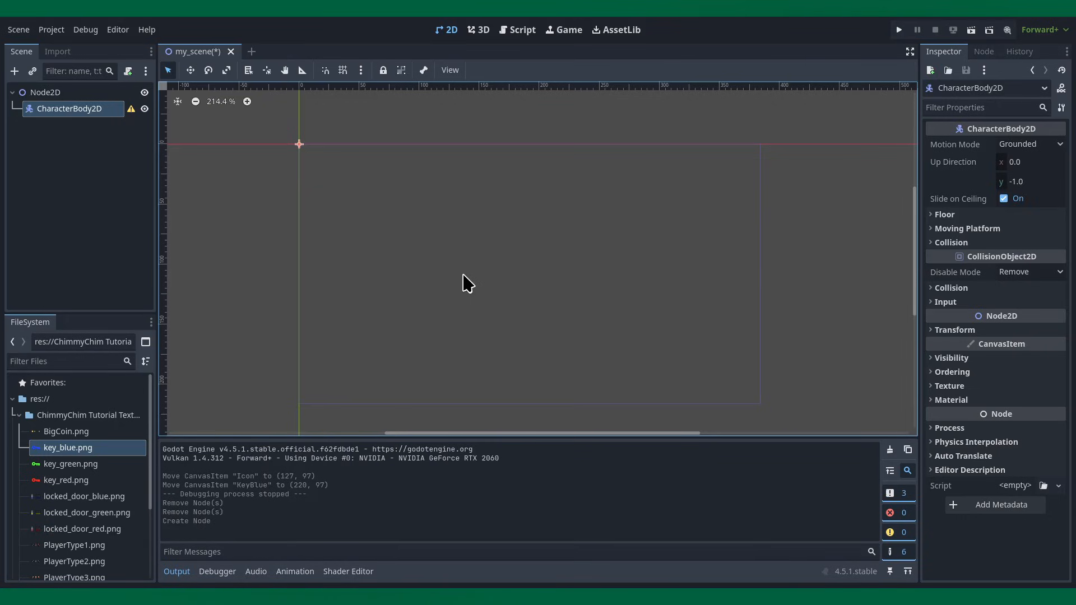
Step: Add a Sprite2D as a child of the CharacterBody2D
right_click(54, 112)
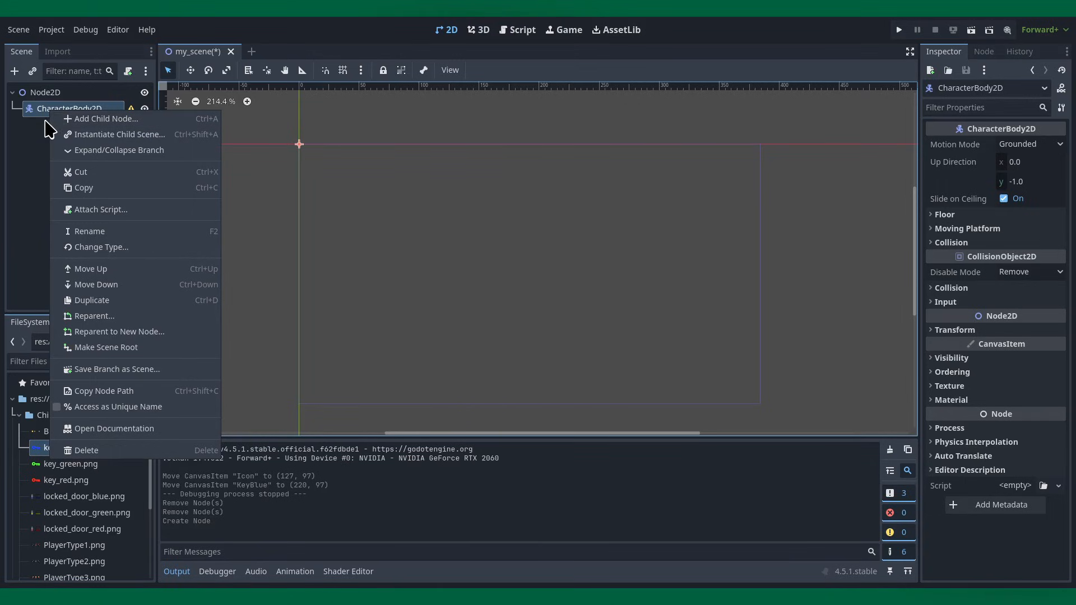
left_click(68, 119)
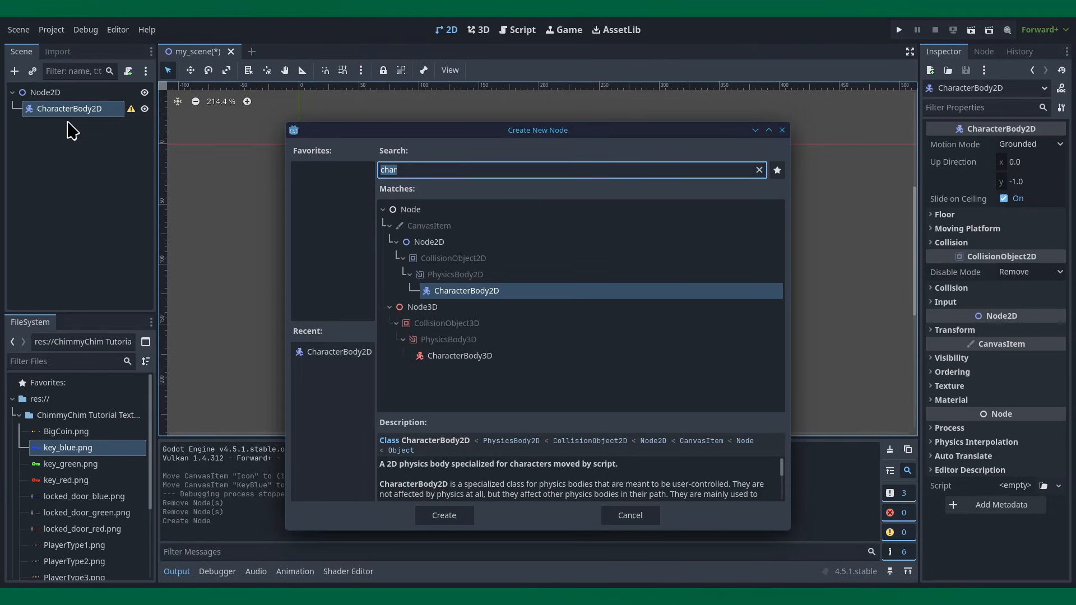
type("sp")
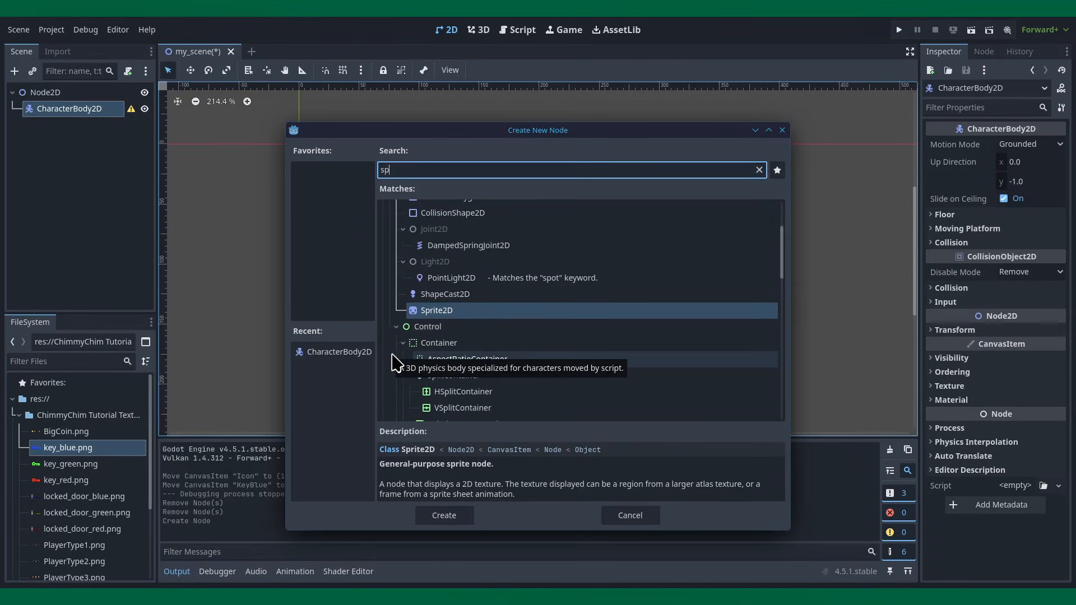
double_click(441, 310)
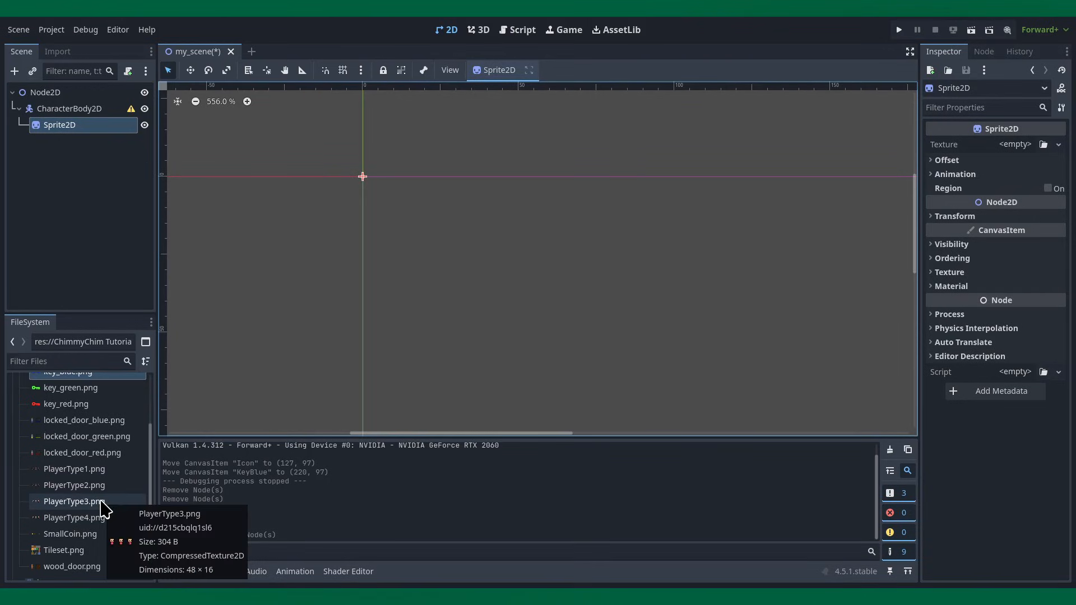
Step: Assign PlayerType3.png as the texture of the Sprite2D and examine the character frames up close
left_click_drag(102, 507, 1010, 148)
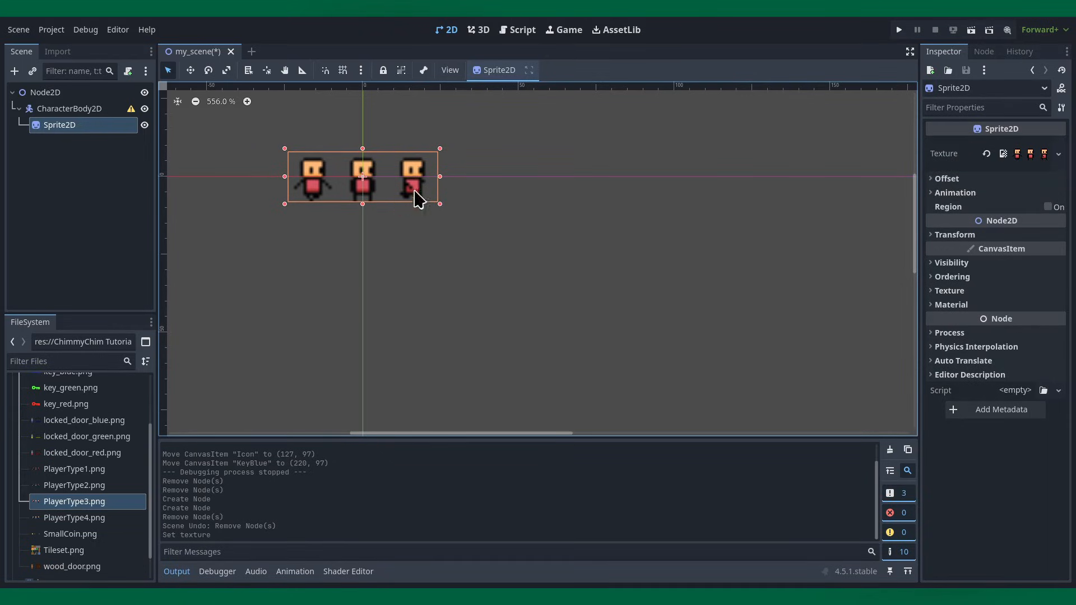
scroll(324, 144, "up", 2)
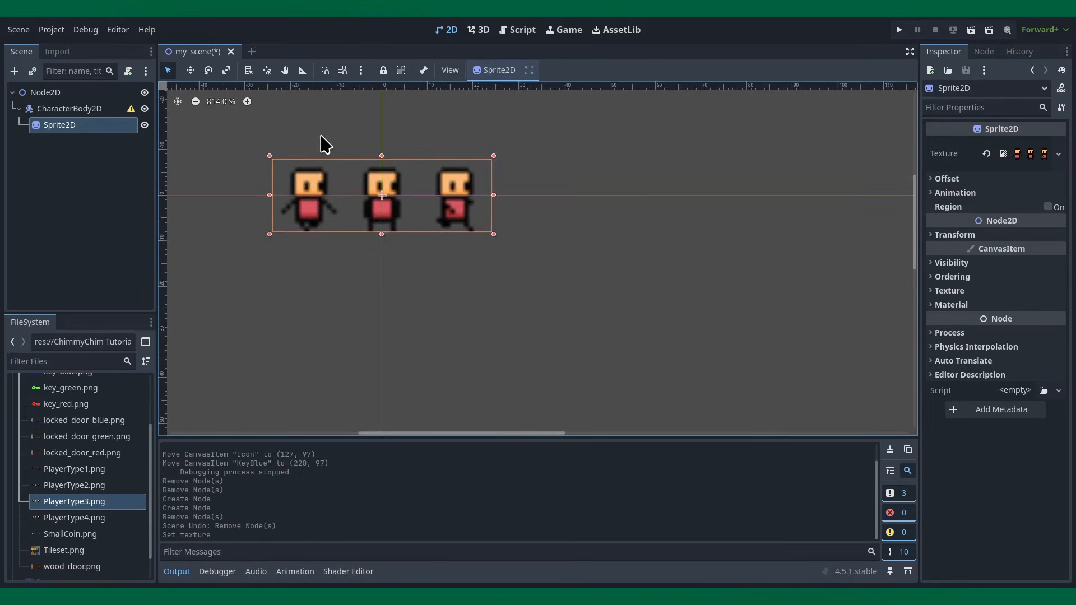
scroll(324, 144, "up", 1)
Step: Set the project's Default Texture Filter for canvas textures to Nearest in the project settings
left_click(51, 30)
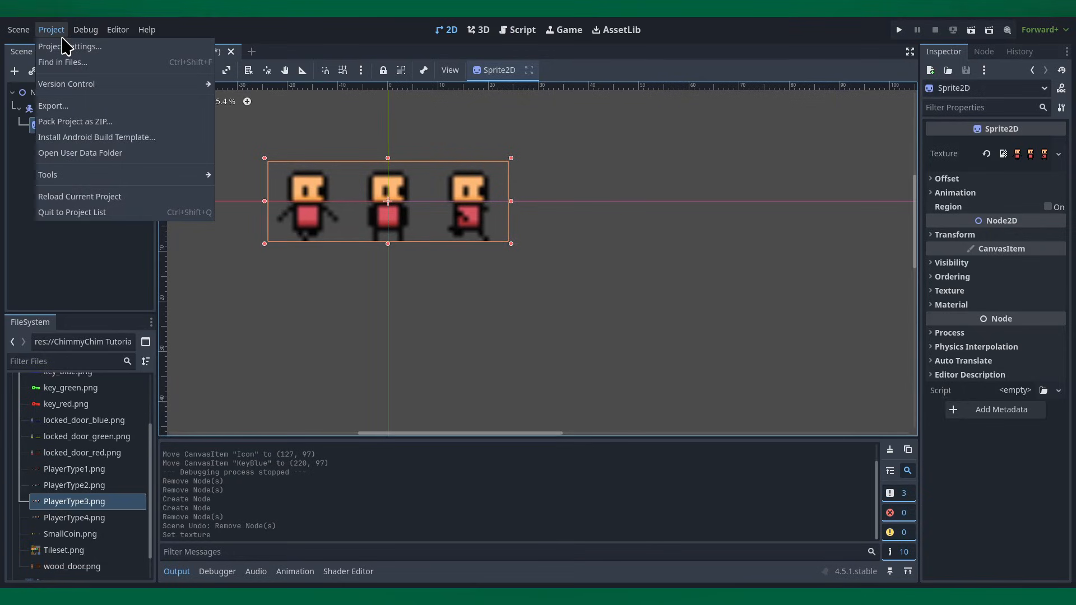
left_click(66, 46)
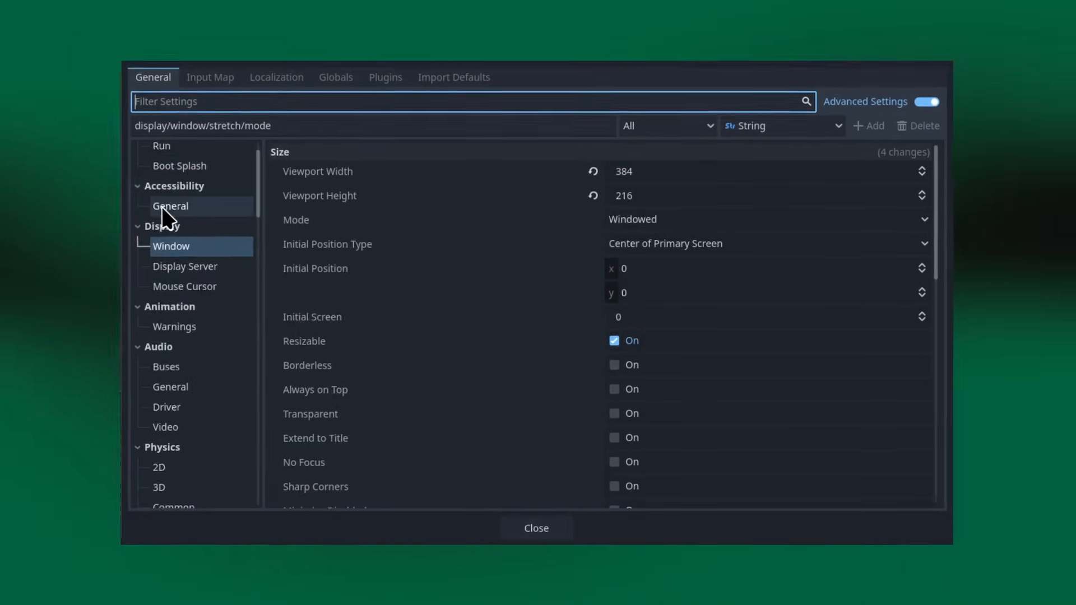
scroll(163, 216, "down", 3)
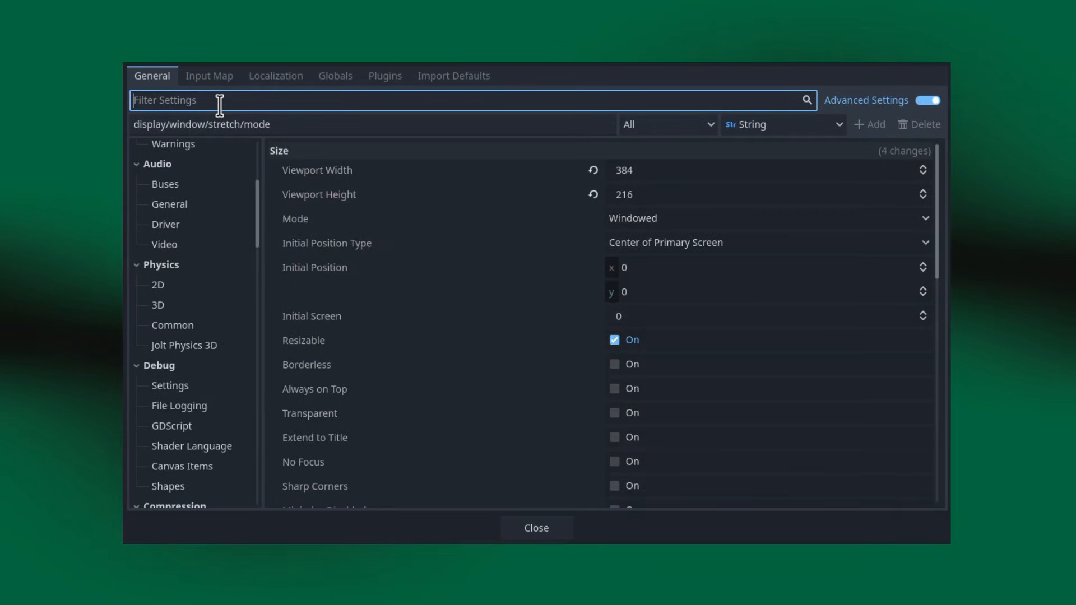
type("textu")
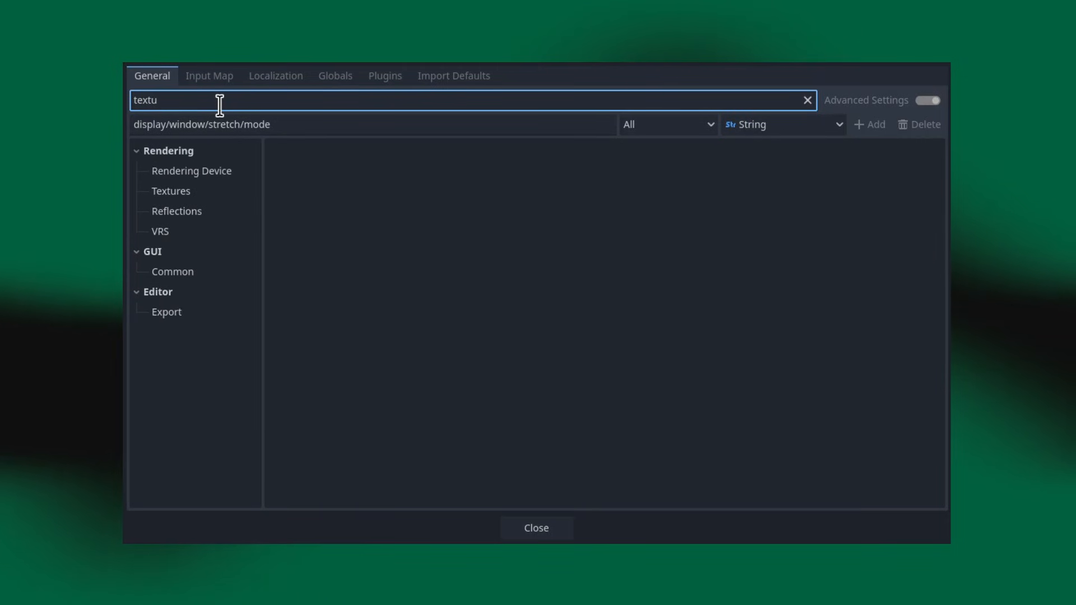
type("re")
left_click(209, 193)
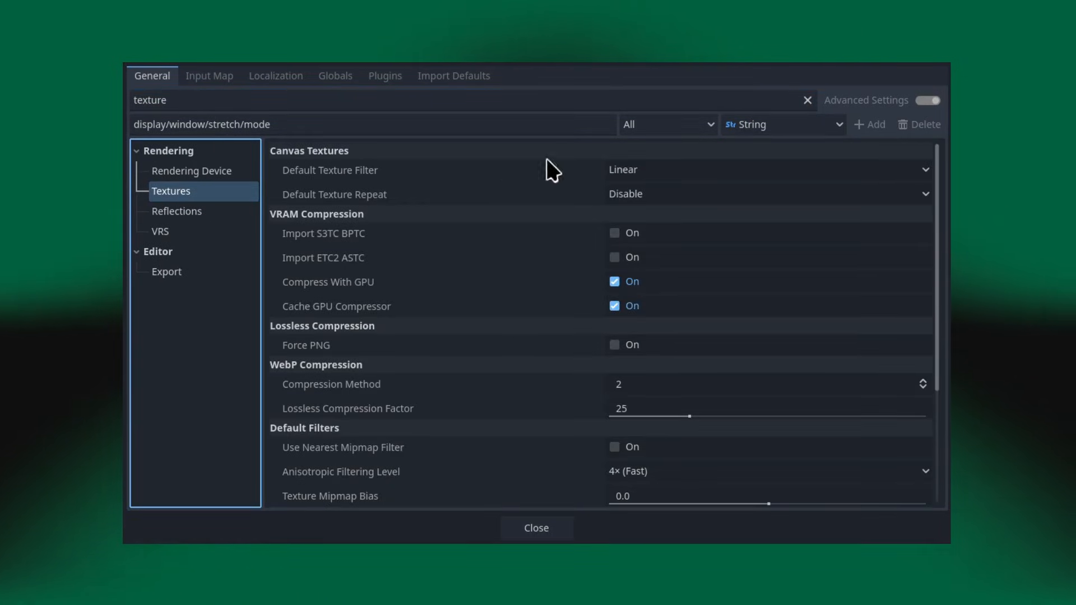
left_click(680, 171)
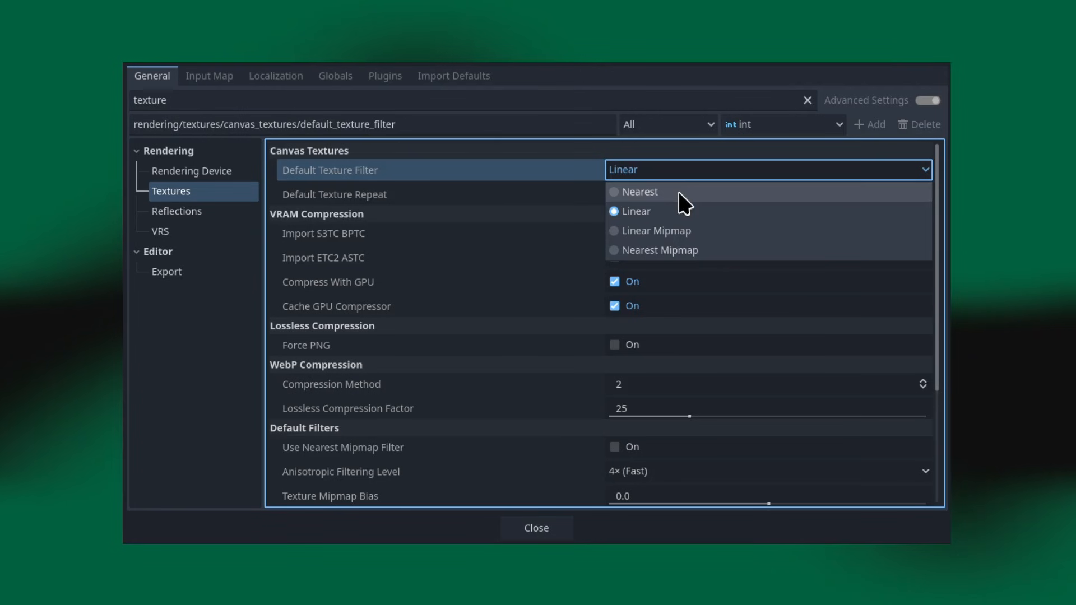
left_click(679, 192)
left_click(536, 529)
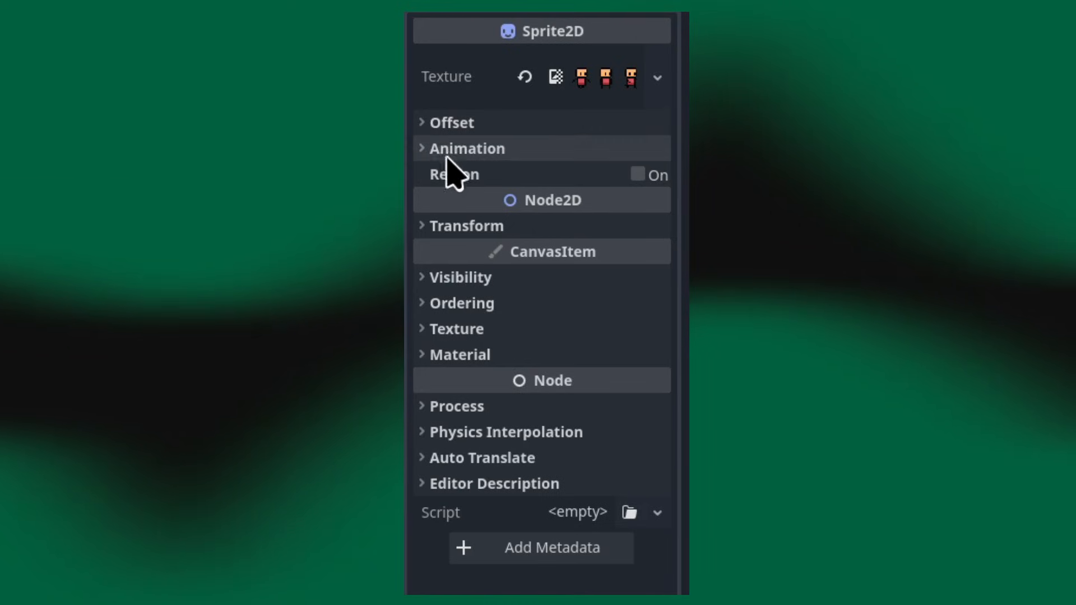
Step: Enable the Sprite2D's texture region and narrow its rectangle to roughly the first two character frames
left_click(637, 175)
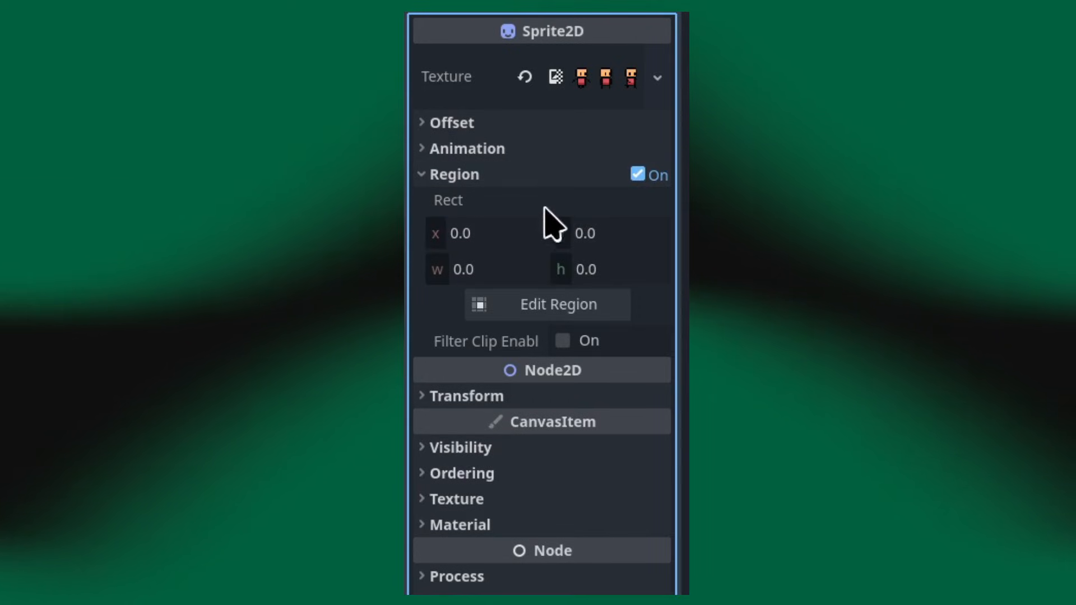
left_click(517, 312)
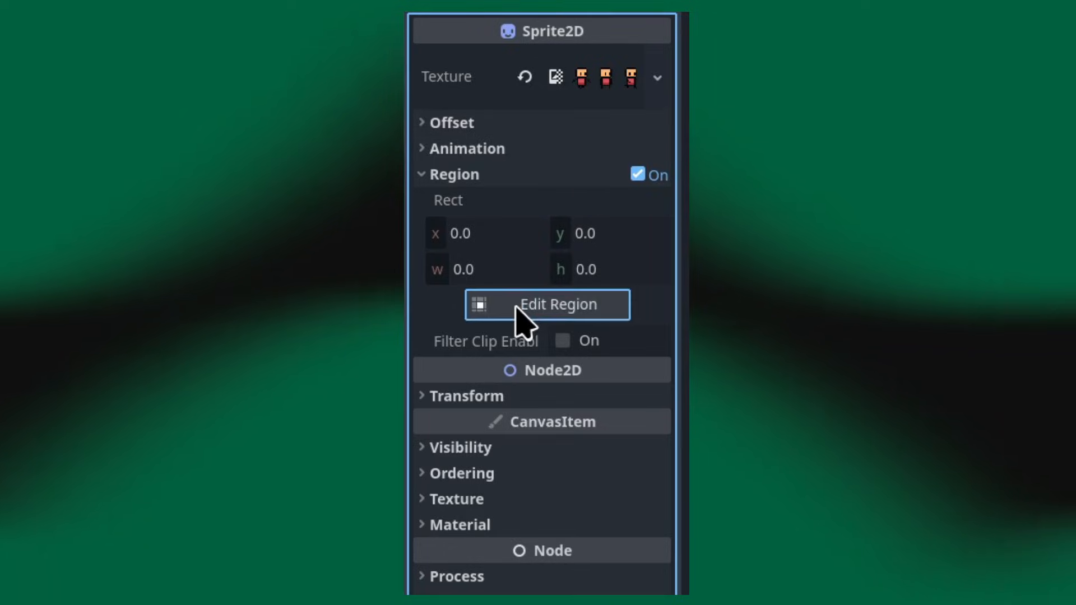
scroll(519, 312, "up", 6)
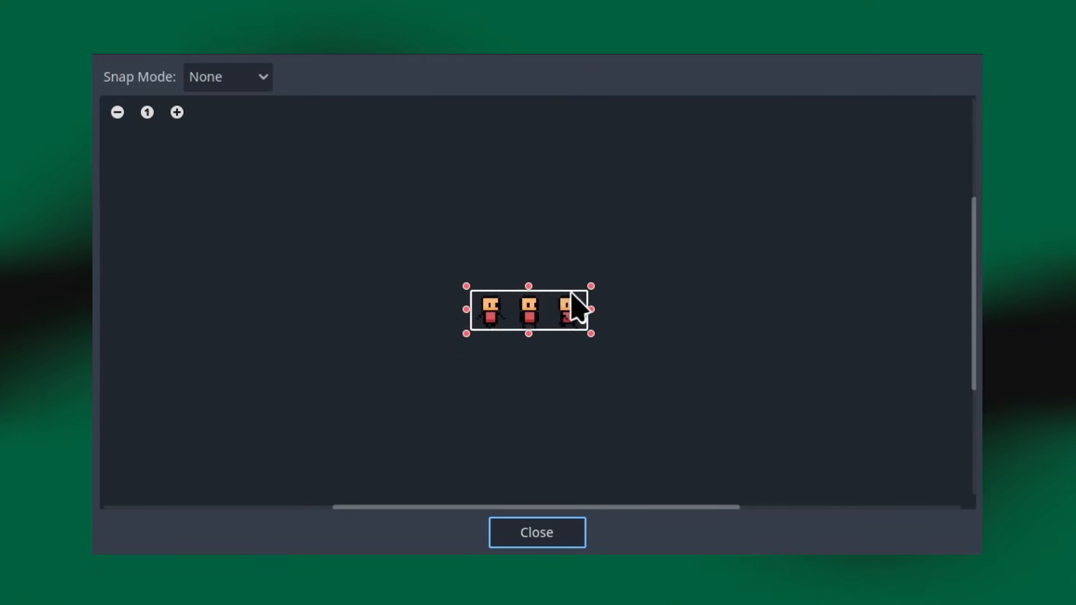
scroll(495, 318, "up", 2)
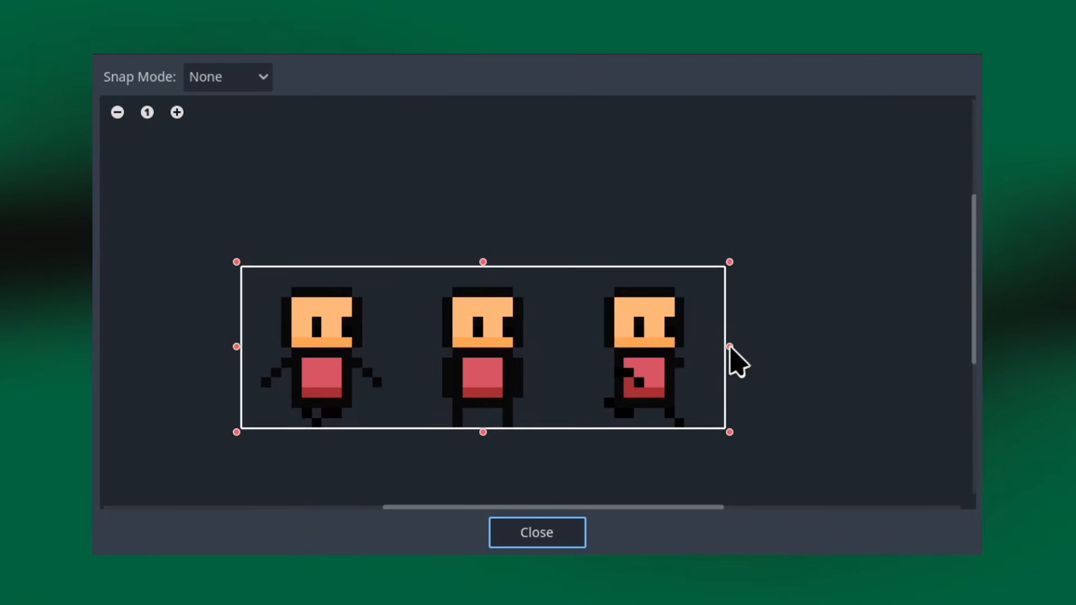
left_click_drag(729, 347, 563, 353)
Step: Use Grid Snap with an 8 px step to fit the region around the middle character frame, 16 × 16 at x 16, y 0
left_click(208, 78)
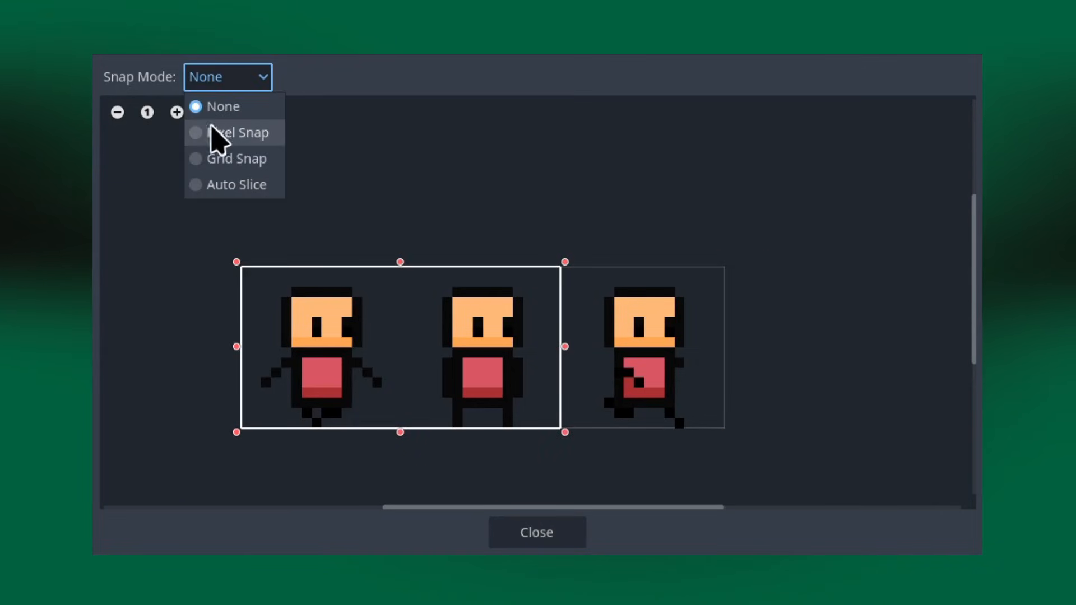
left_click(230, 156)
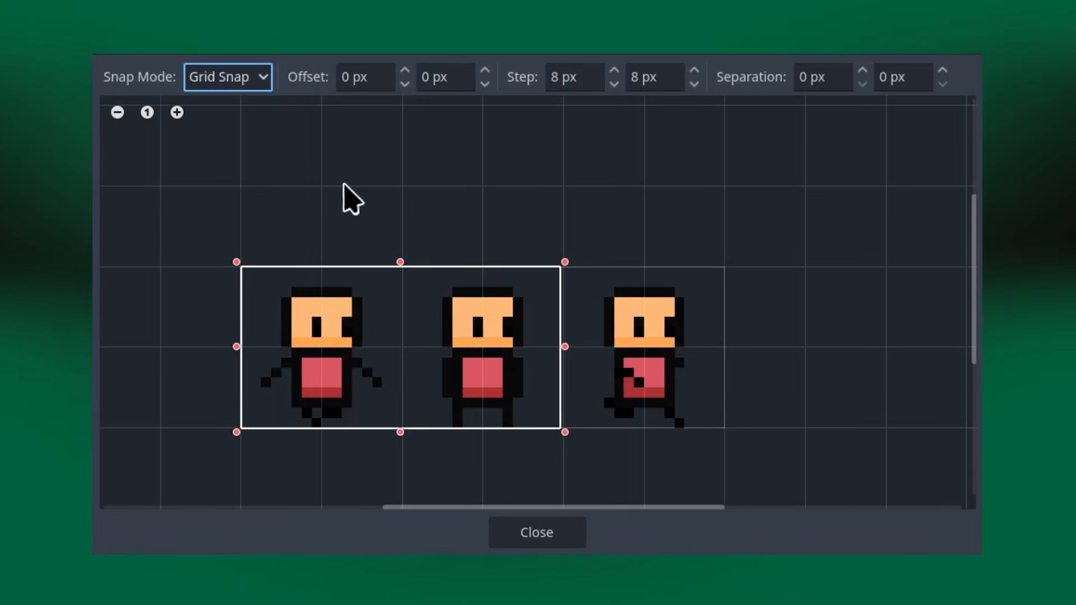
left_click_drag(564, 348, 567, 351)
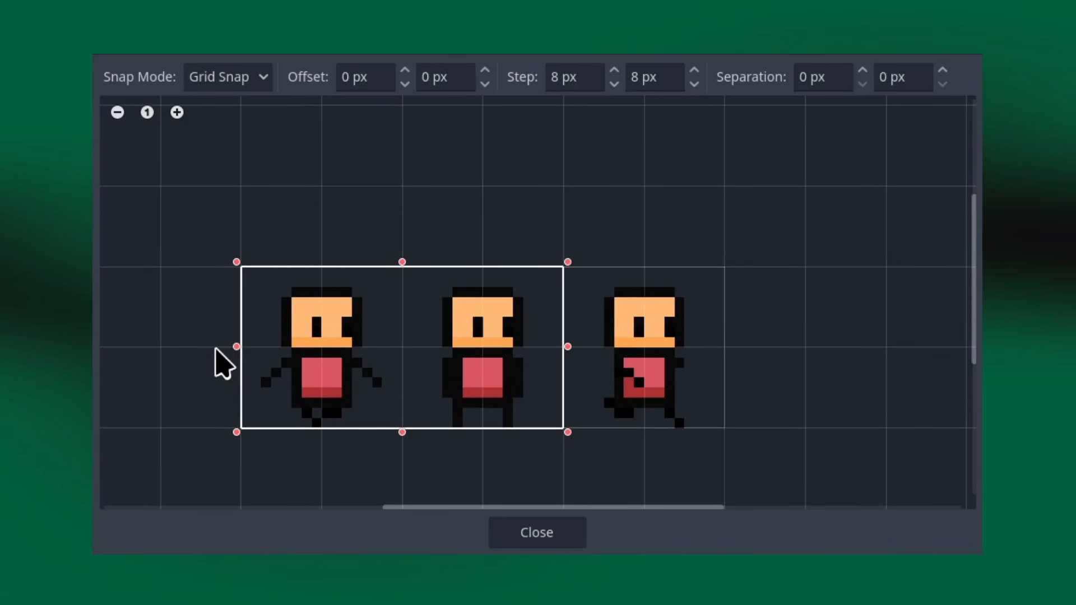
left_click_drag(236, 347, 402, 361)
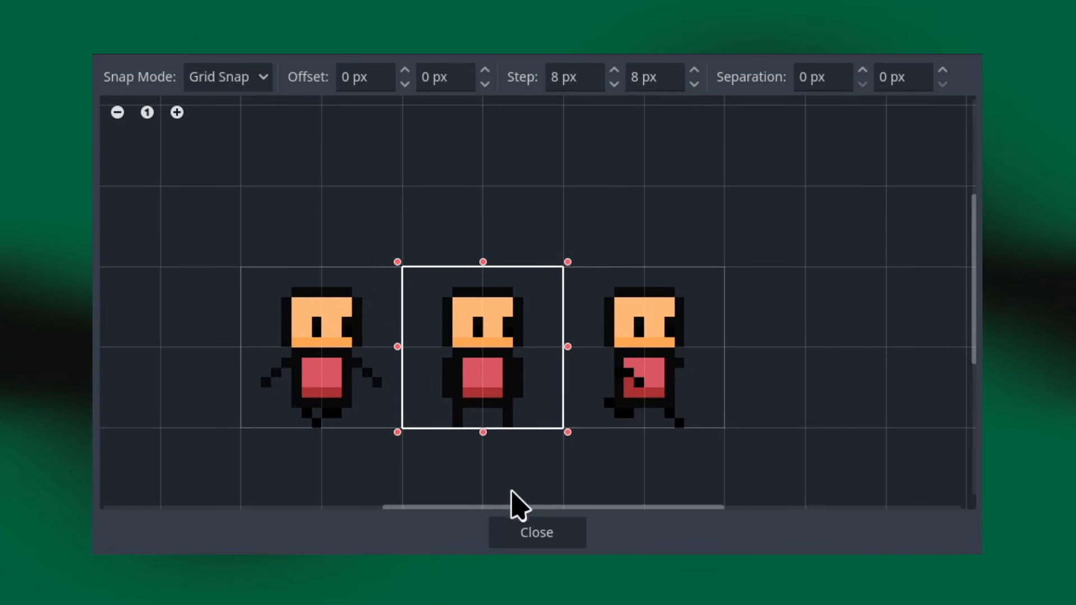
left_click(537, 533)
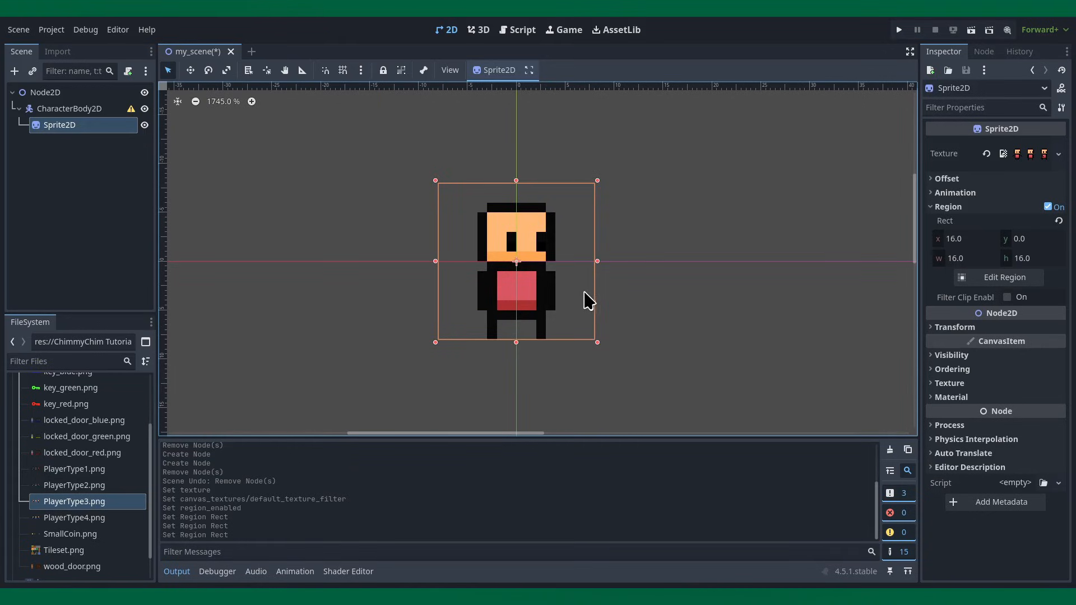
Step: Add a CollisionShape2D as a child of the CharacterBody2D and give it a new CapsuleShape2D
right_click(102, 110)
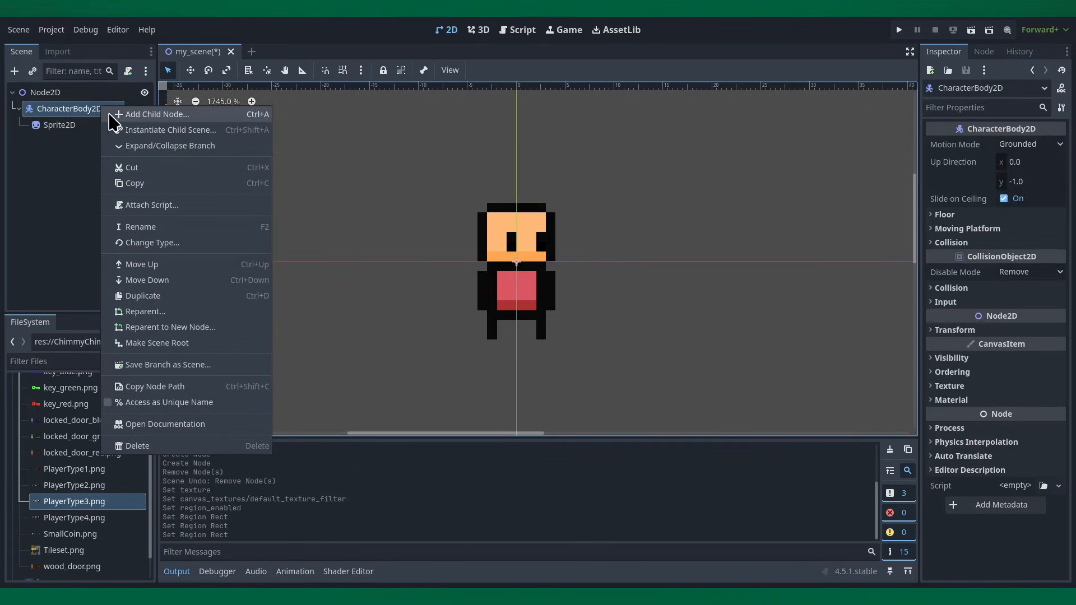
left_click(125, 114)
type("colli")
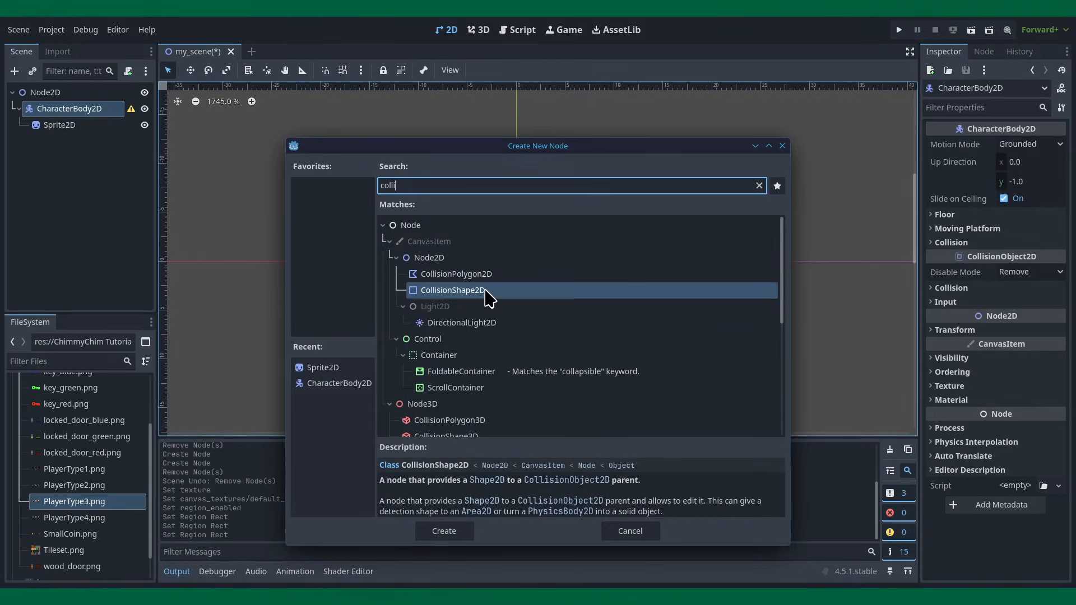
double_click(486, 298)
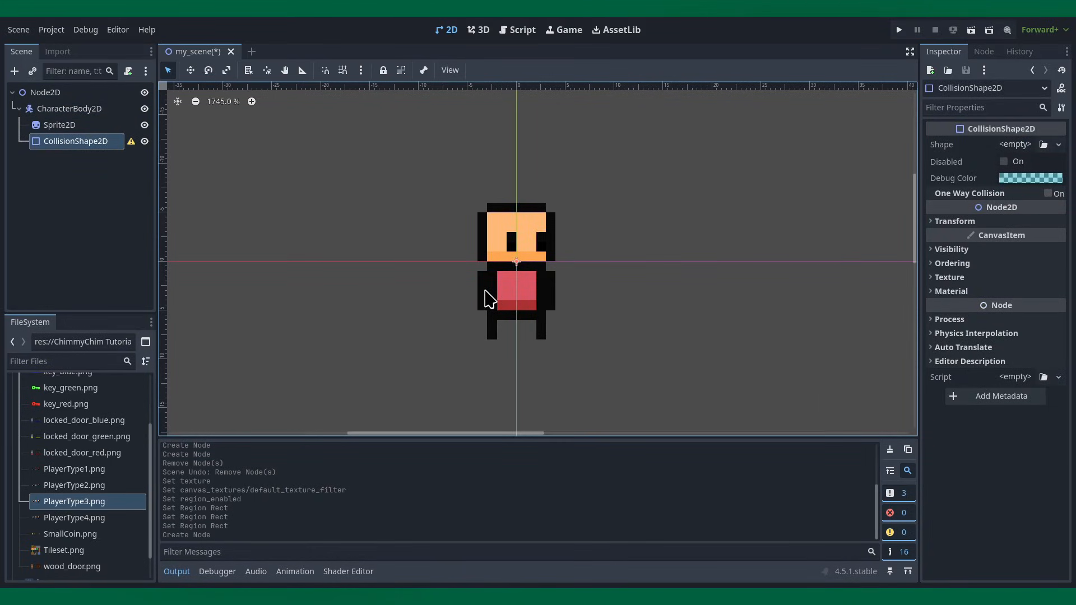
left_click(1028, 145)
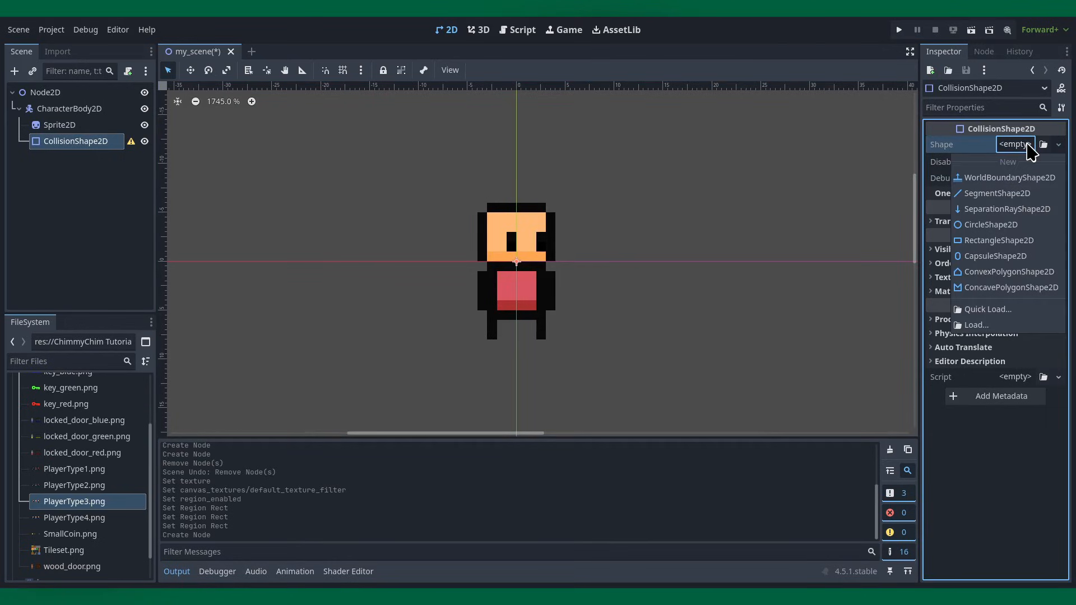
left_click(992, 255)
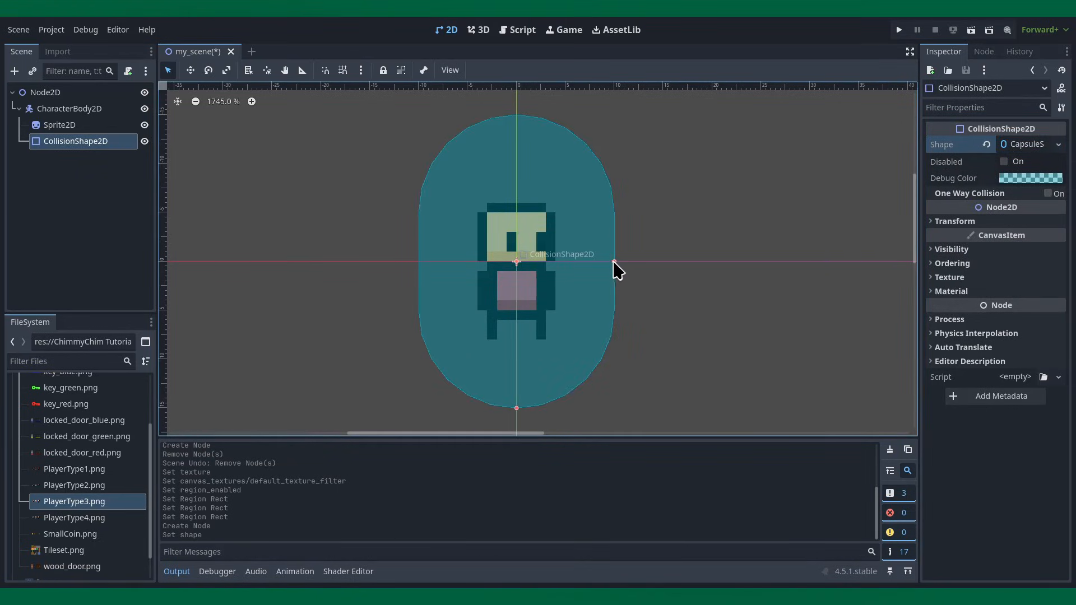
Step: Shrink the capsule's width and height to fit the character's body and move the collision shape to (0, 1)
left_click_drag(612, 263, 539, 265)
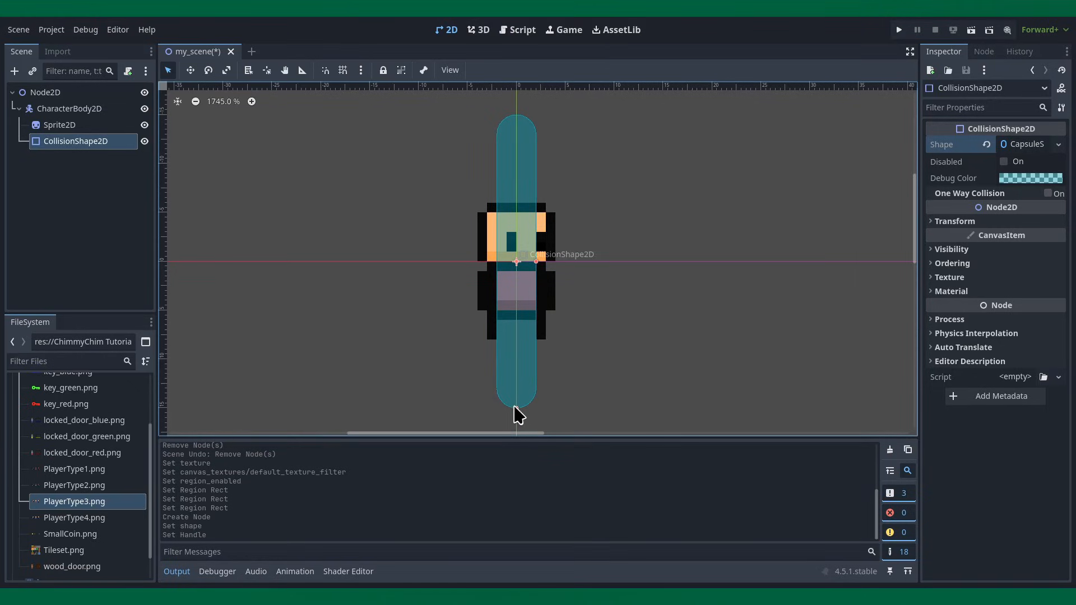
left_click_drag(515, 411, 518, 329)
left_click_drag(519, 282, 520, 286)
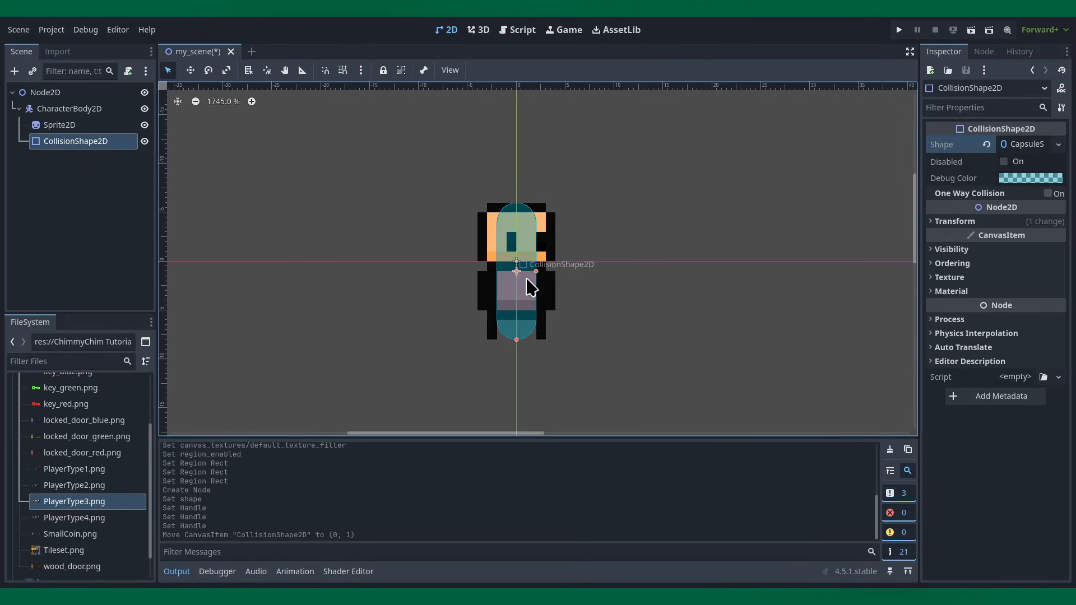
Step: Rename the CharacterBody2D node to Player
left_click(84, 108)
double_click(77, 109)
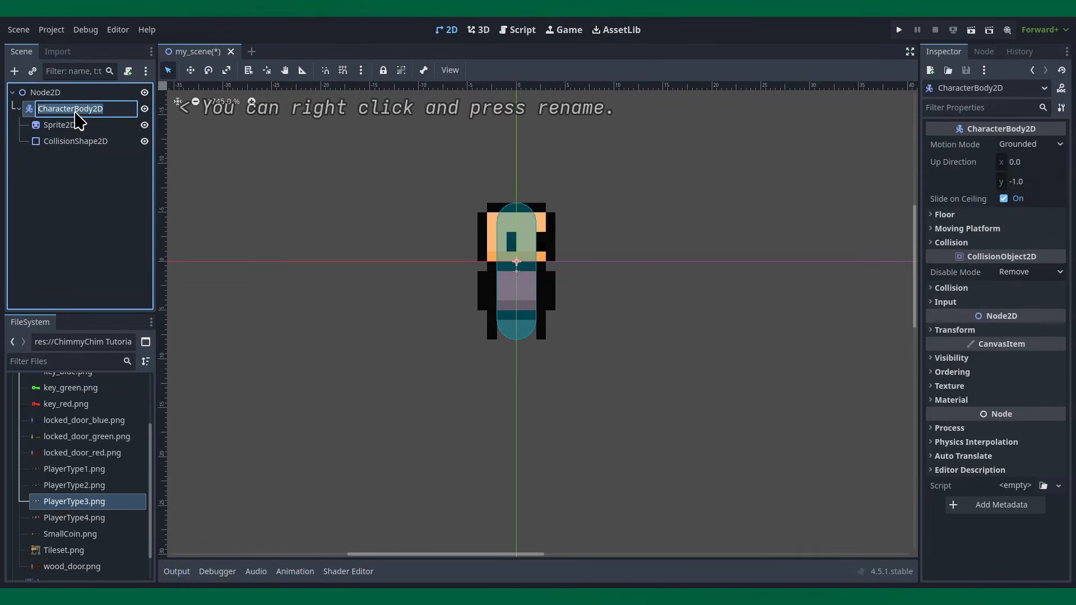
type("Play")
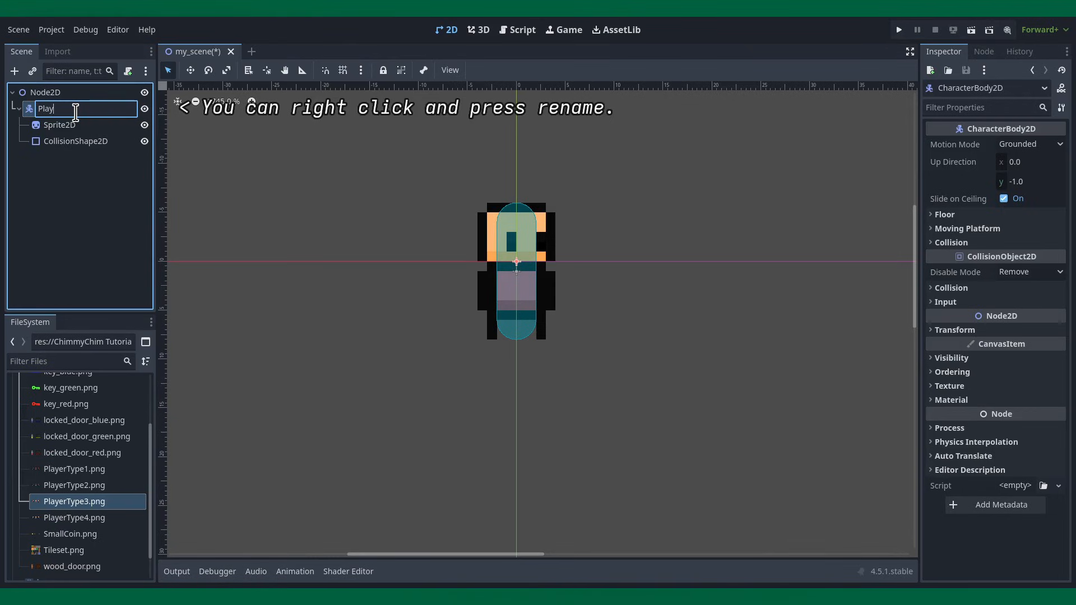
type("er")
key("Return")
Step: Attach a GDScript with the Basic Movement template to Player, stored as player.gd in a new Objects folder
right_click(76, 113)
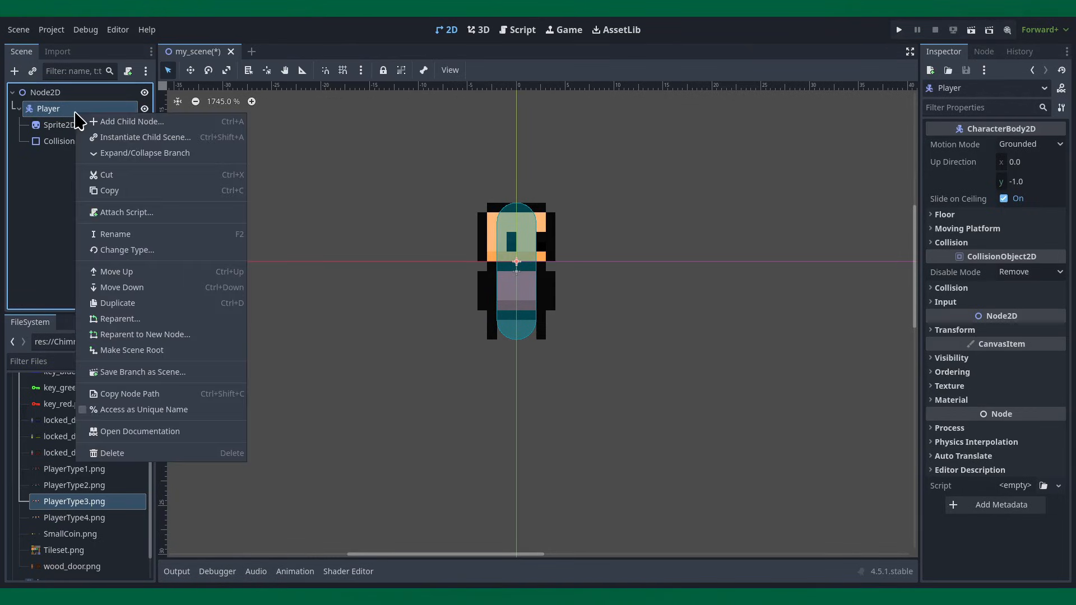
left_click(129, 215)
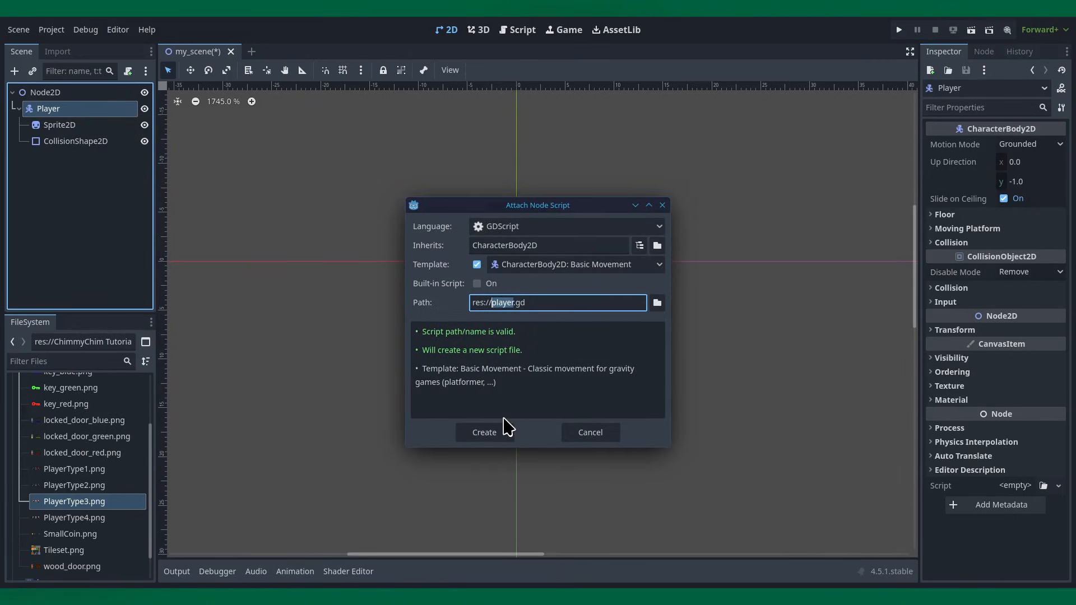
left_click(658, 302)
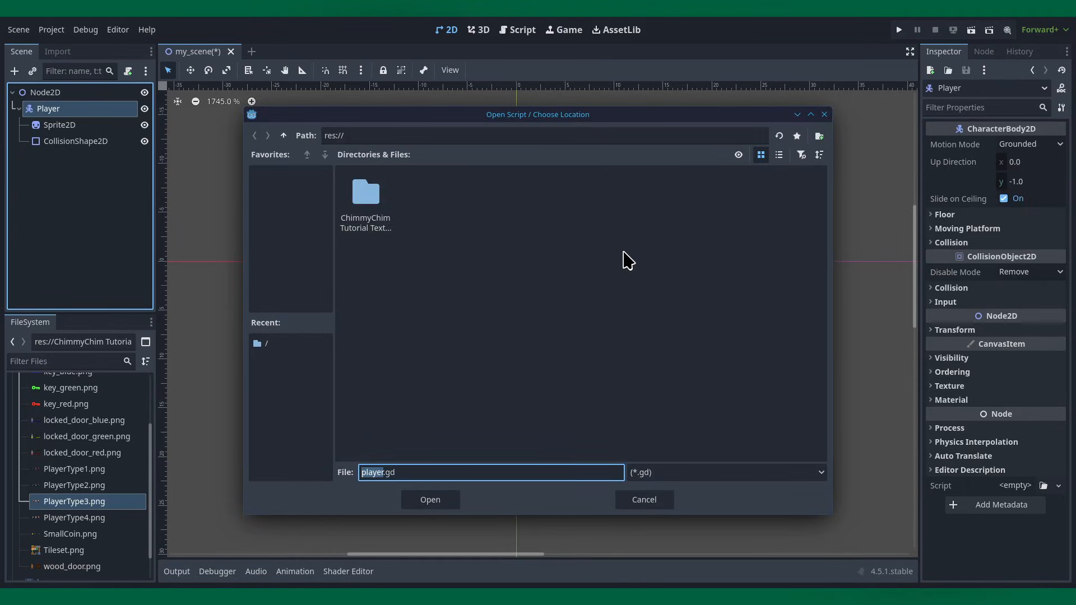
right_click(571, 321)
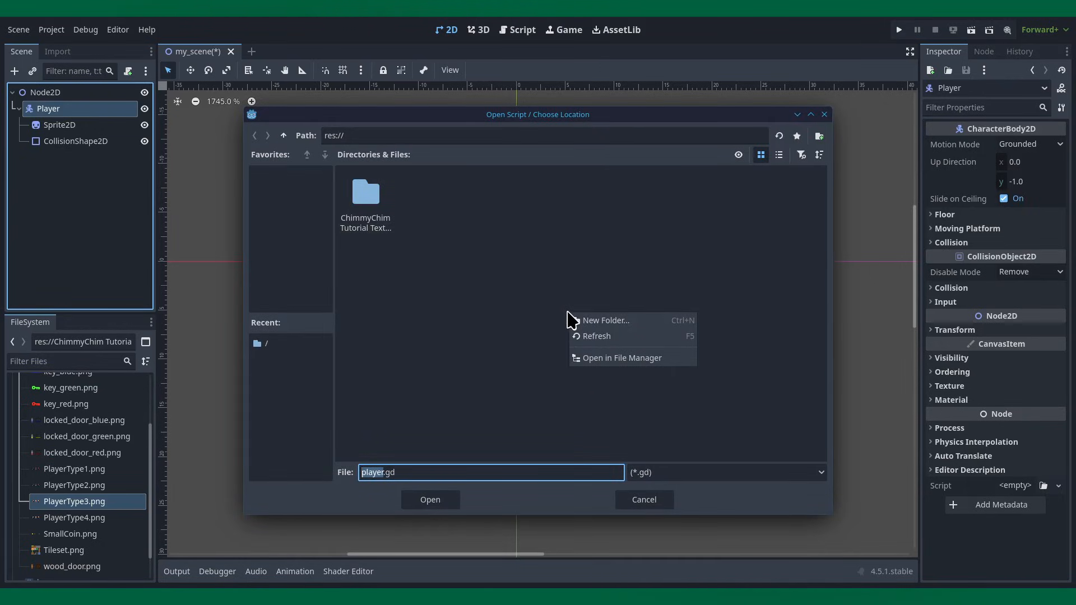
left_click(602, 328)
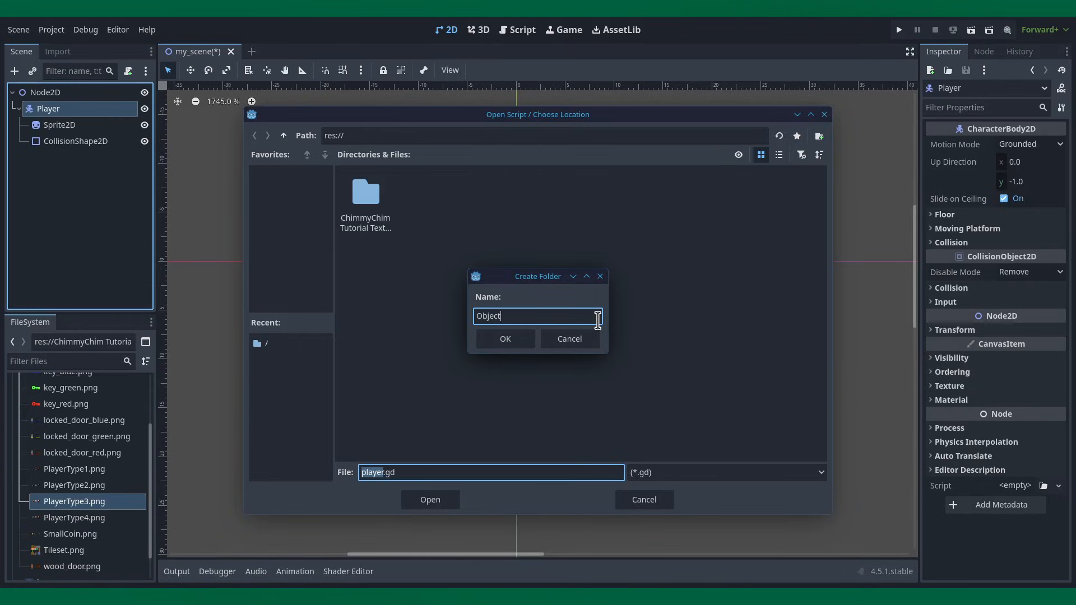
key("Return")
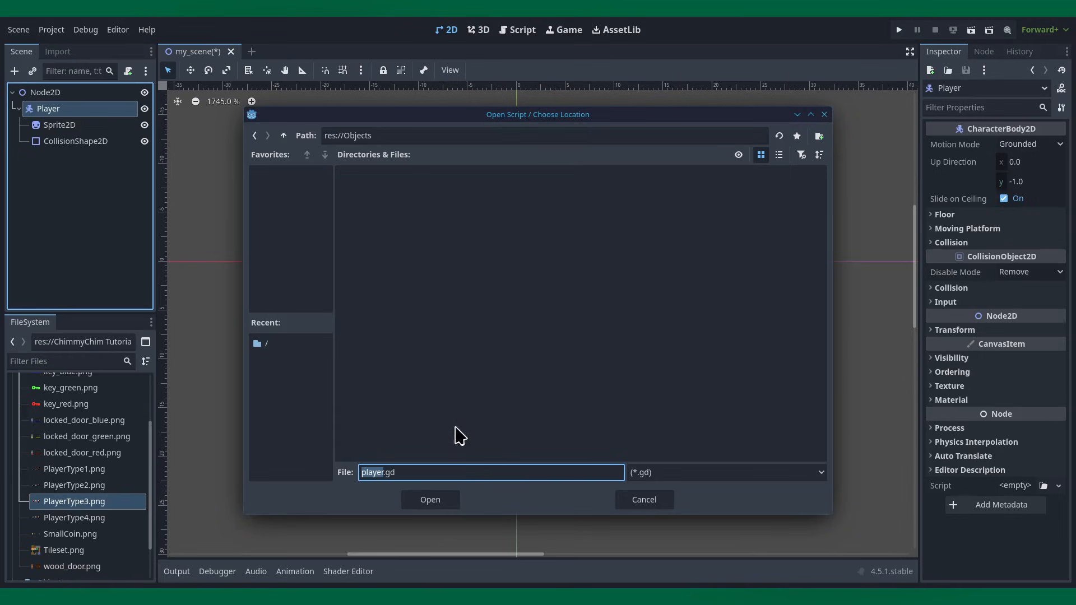
left_click(431, 500)
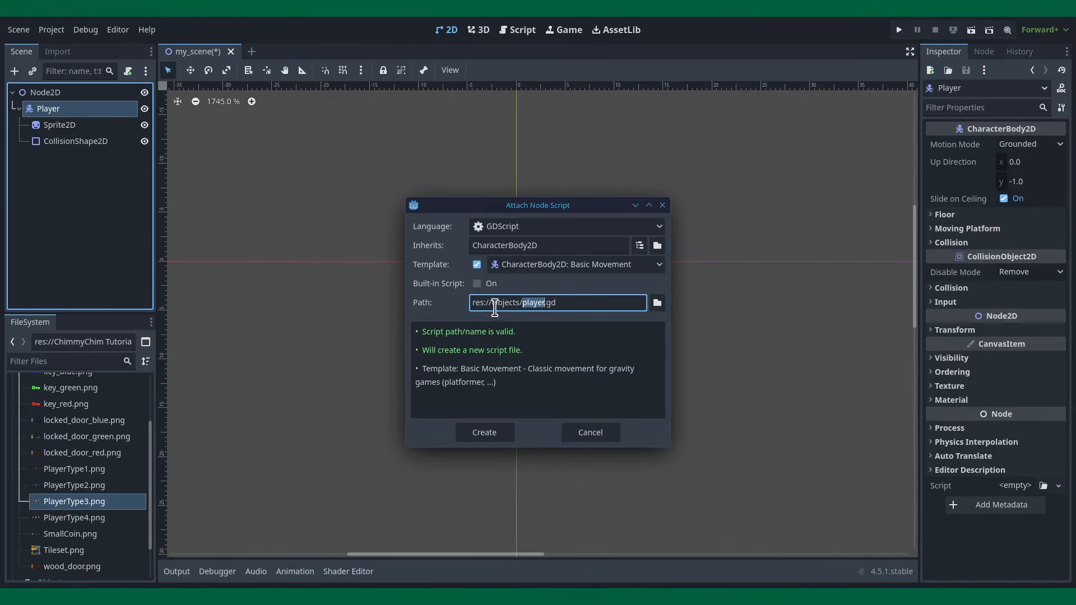
left_click(492, 435)
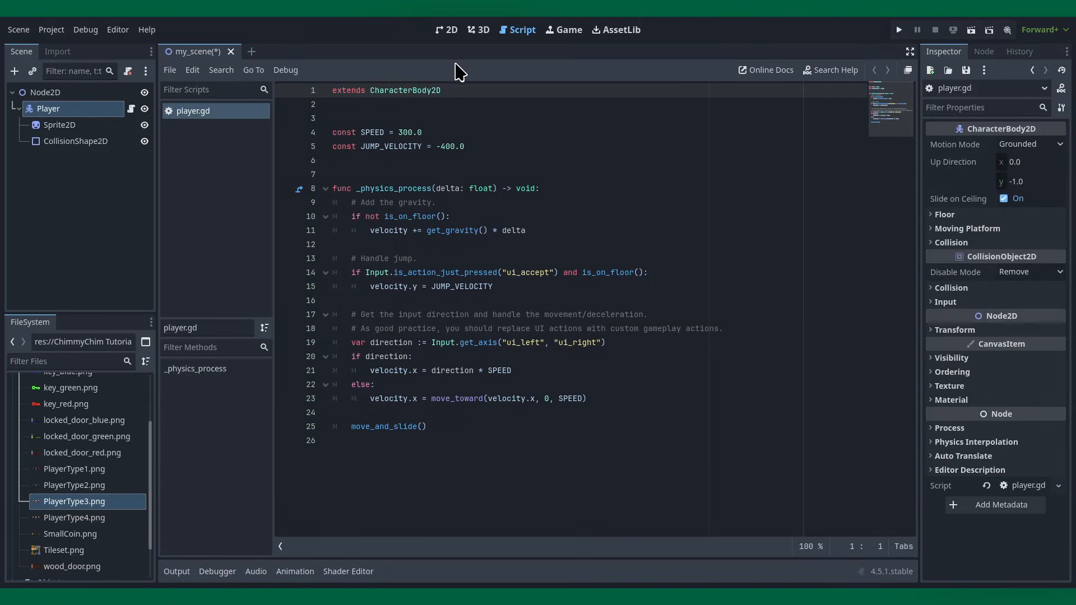
Step: Return to the 2D view of the scene and save it
left_click(478, 31)
left_click(455, 30)
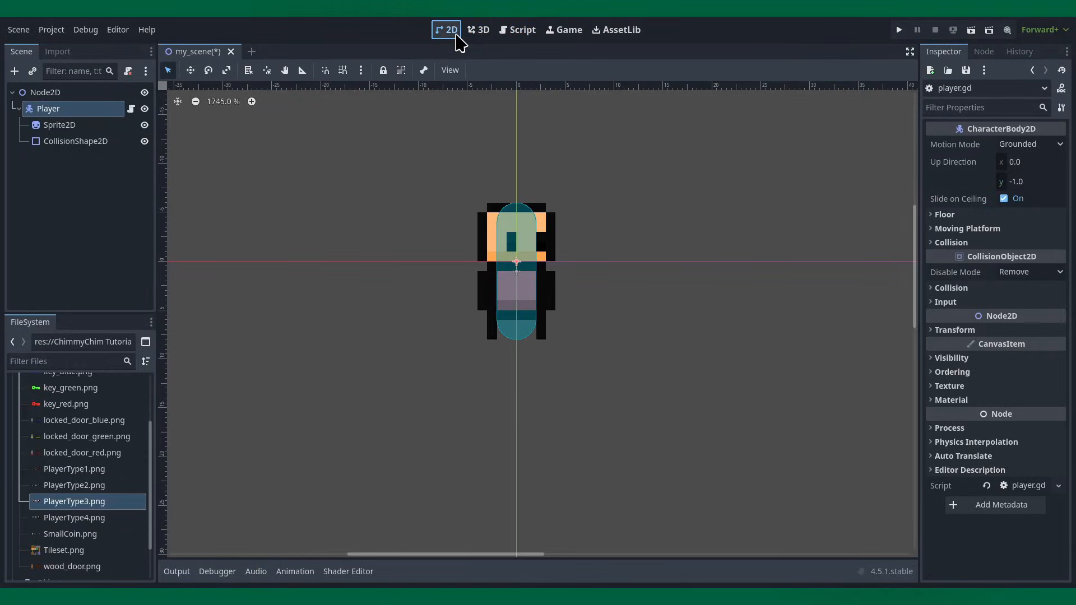
key("ctrl+s")
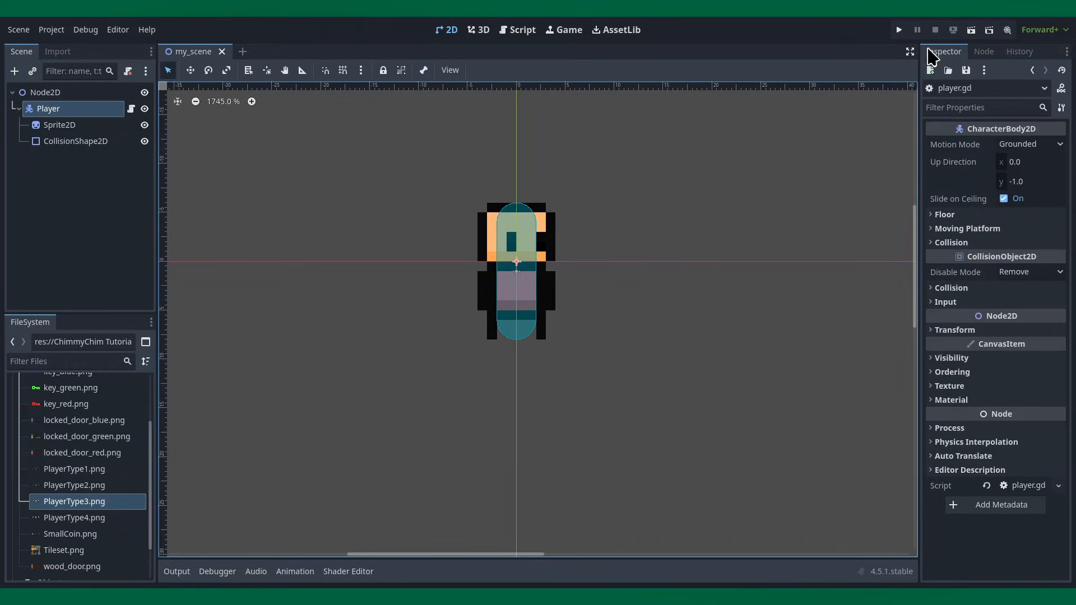
Step: Test-run the project, stop it, and examine where the player sits relative to the game's viewport frame
left_click(898, 31)
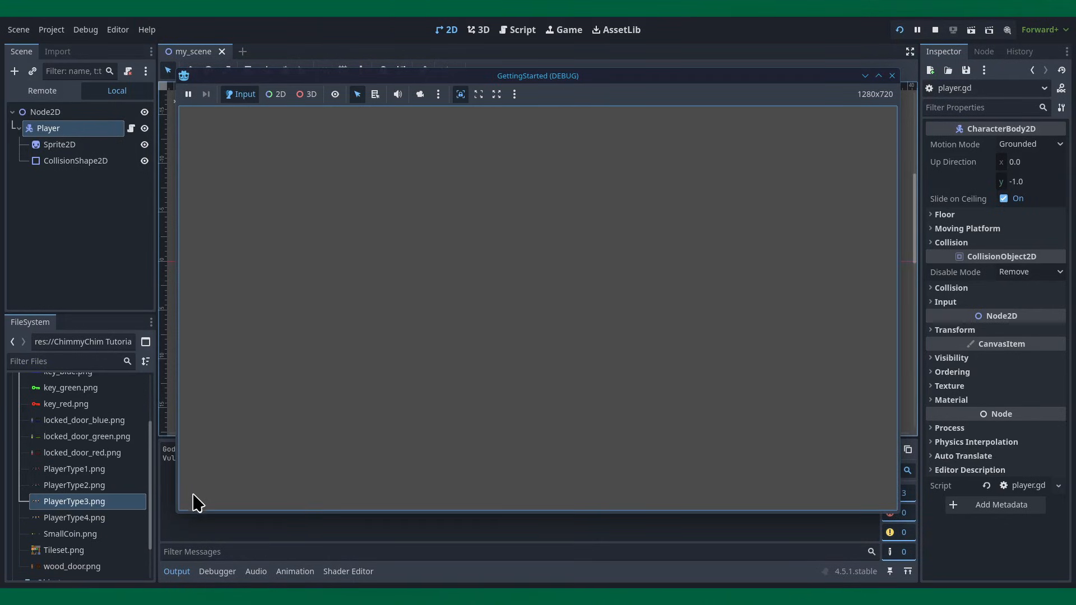
left_click(935, 30)
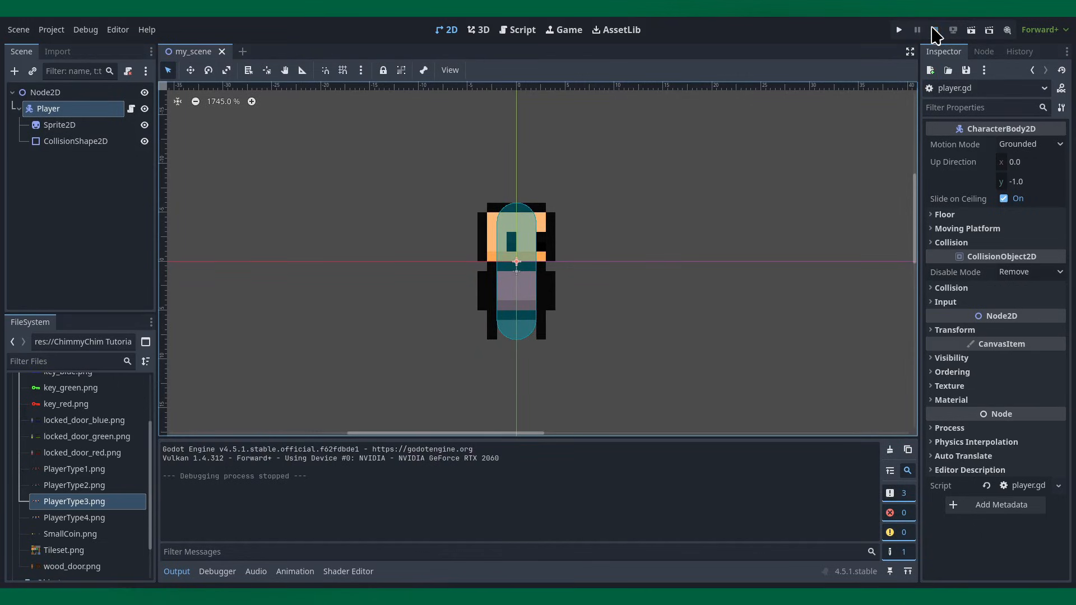
scroll(438, 178, "down", 12)
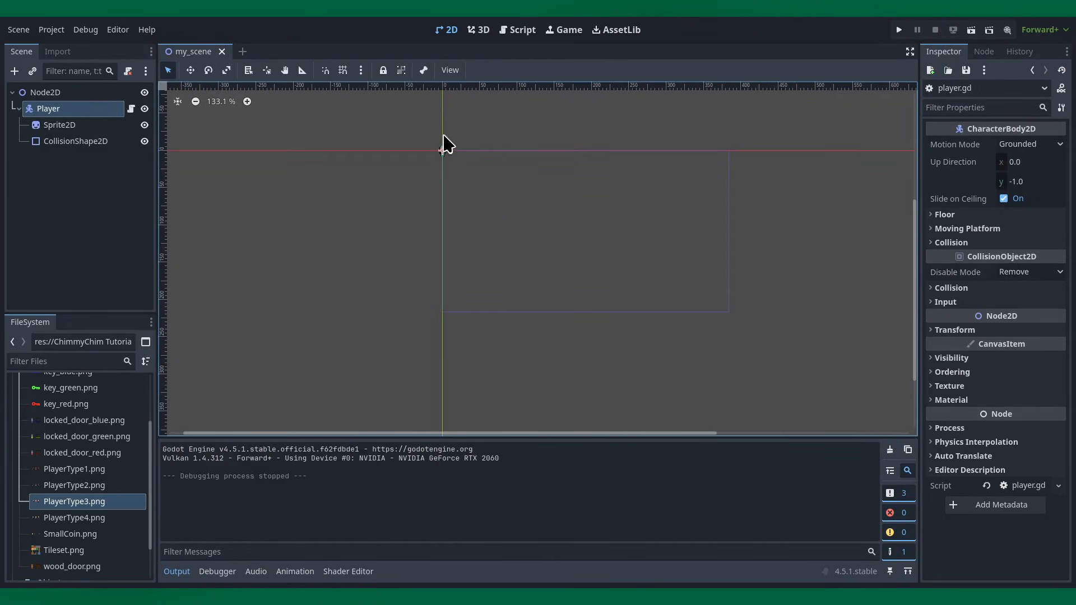
scroll(617, 132, "up", 4)
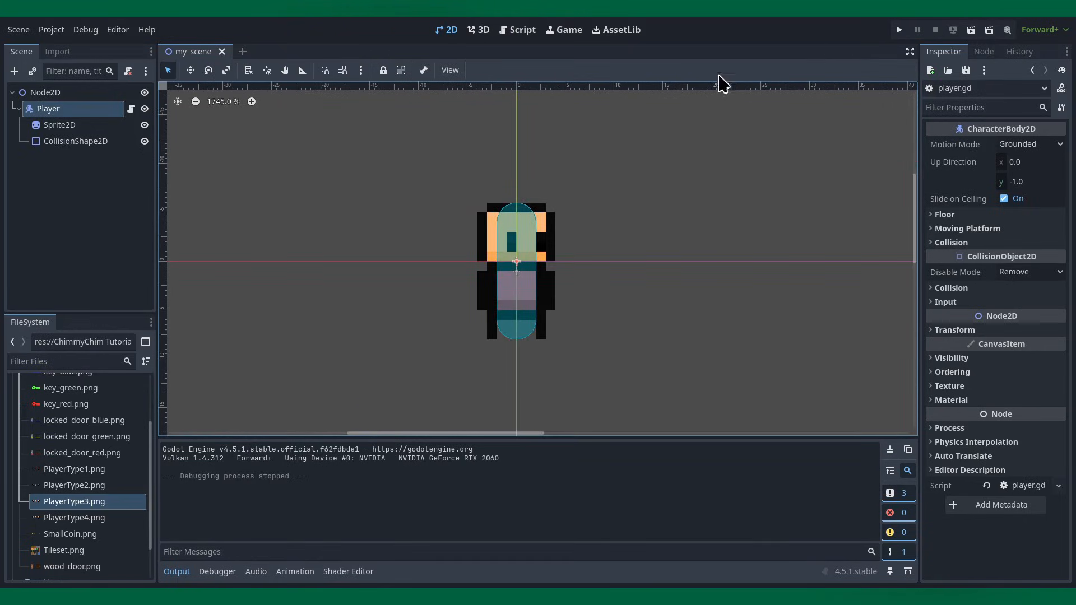
scroll(432, 168, "down", 8)
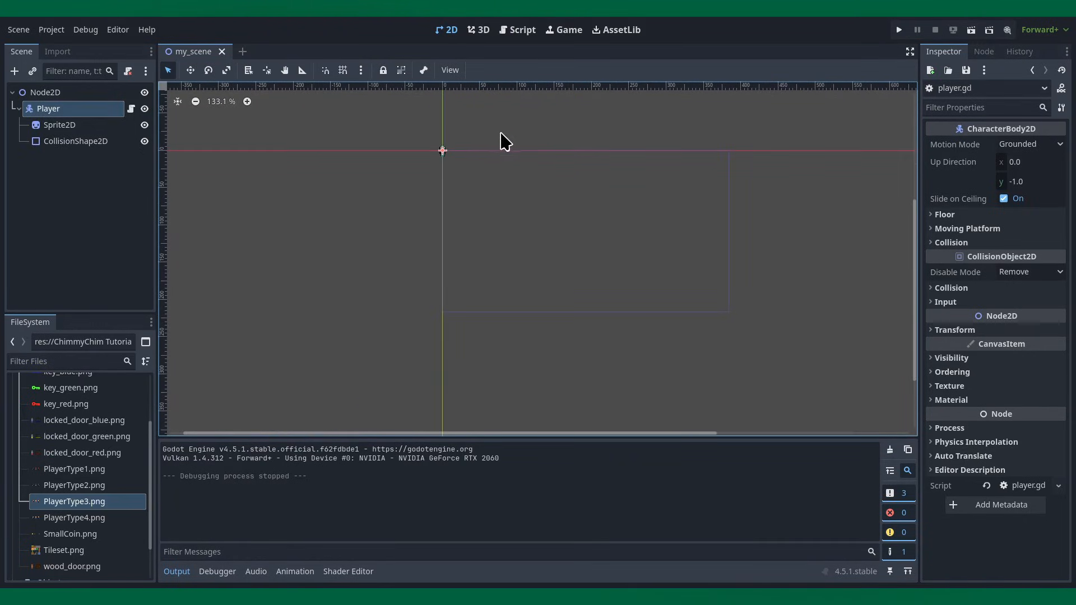
scroll(617, 134, "up", 3)
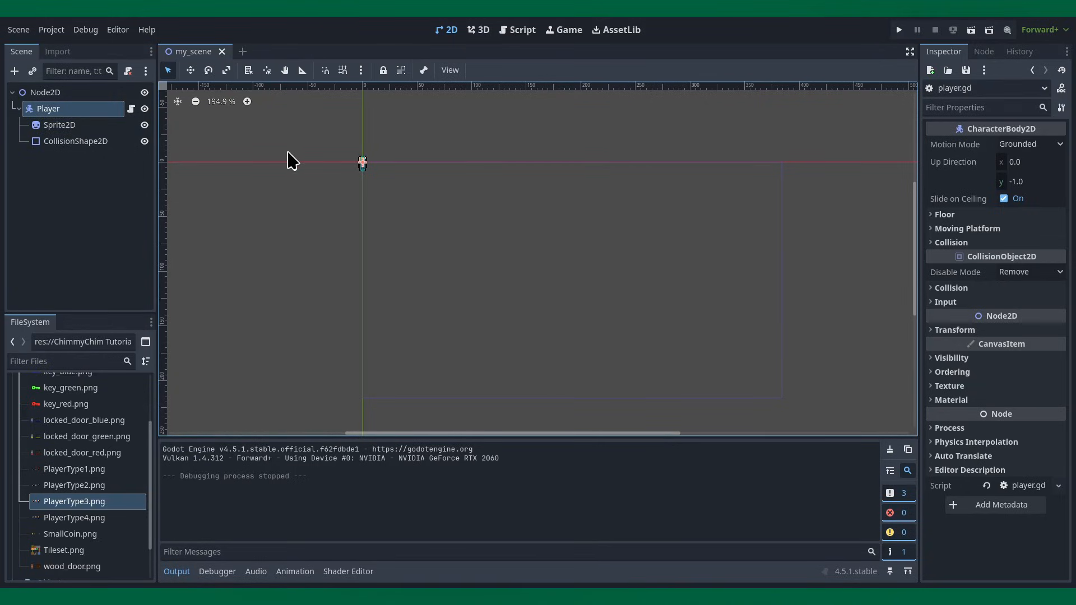
Step: Save the Player branch as its own scene, player.tscn, in the Objects folder and move the player to about (186, 91)
right_click(79, 118)
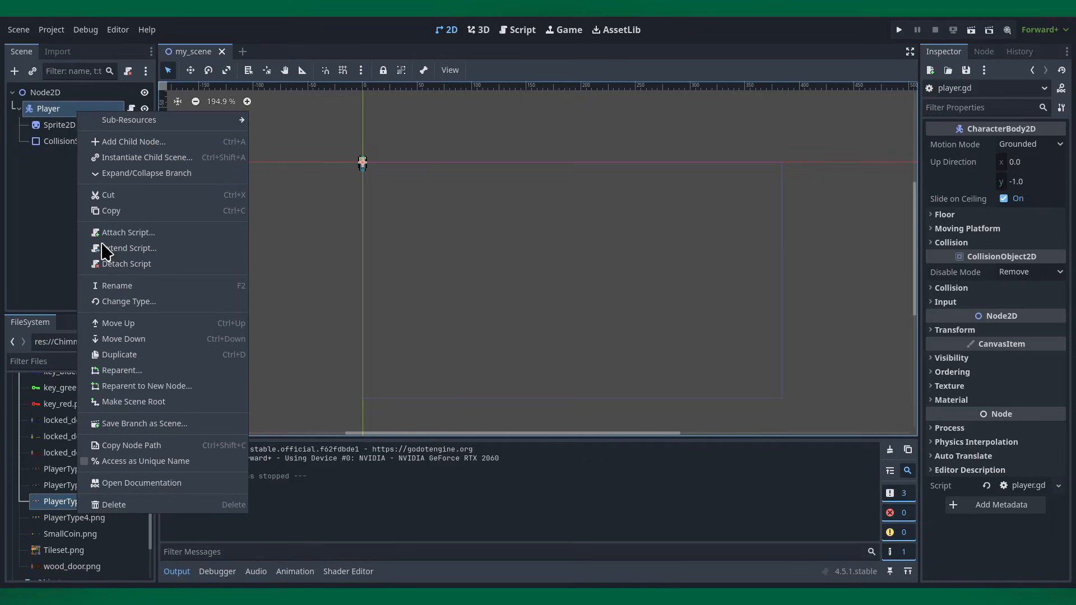
left_click(153, 426)
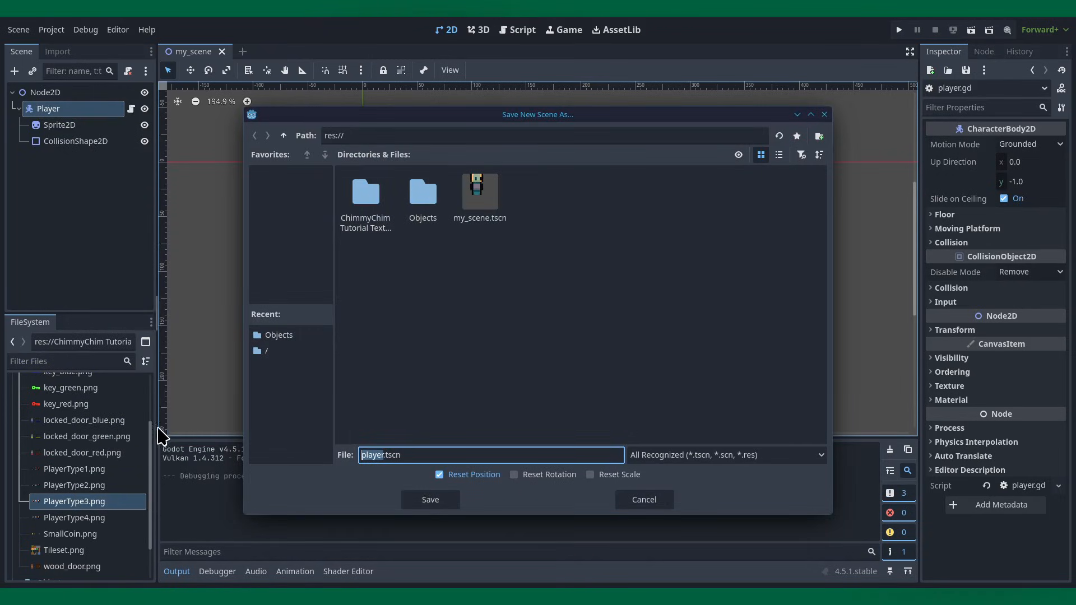
double_click(419, 221)
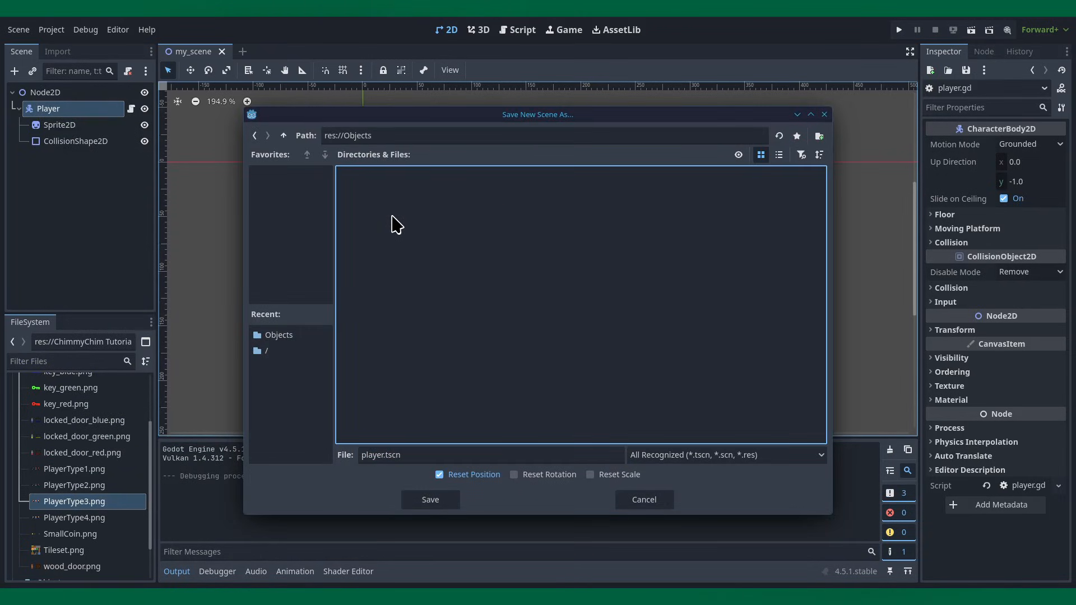
left_click(424, 504)
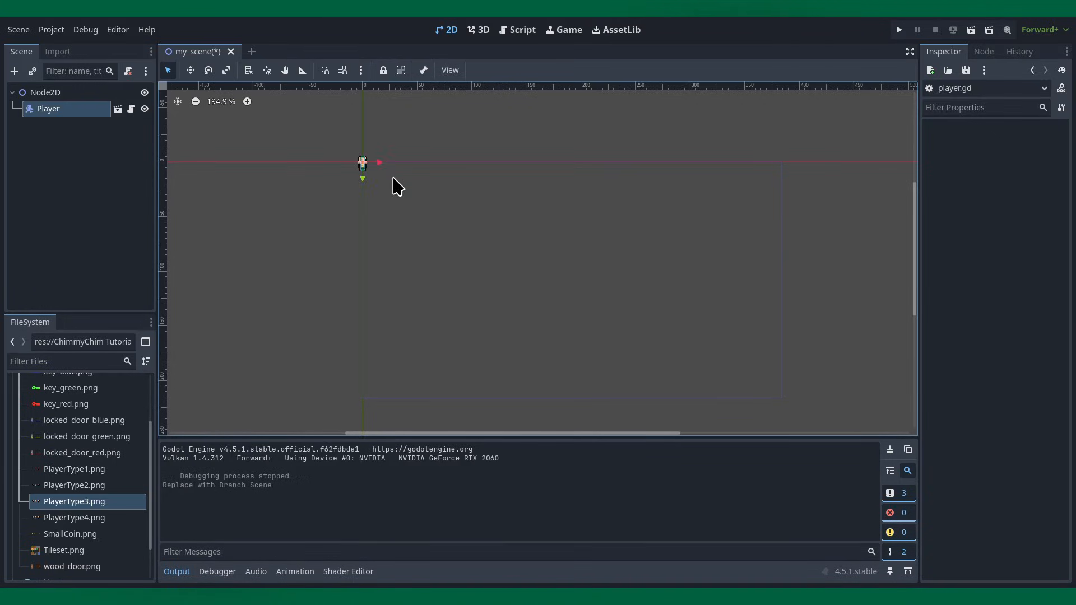
left_click_drag(398, 187, 594, 281)
left_click(24, 183)
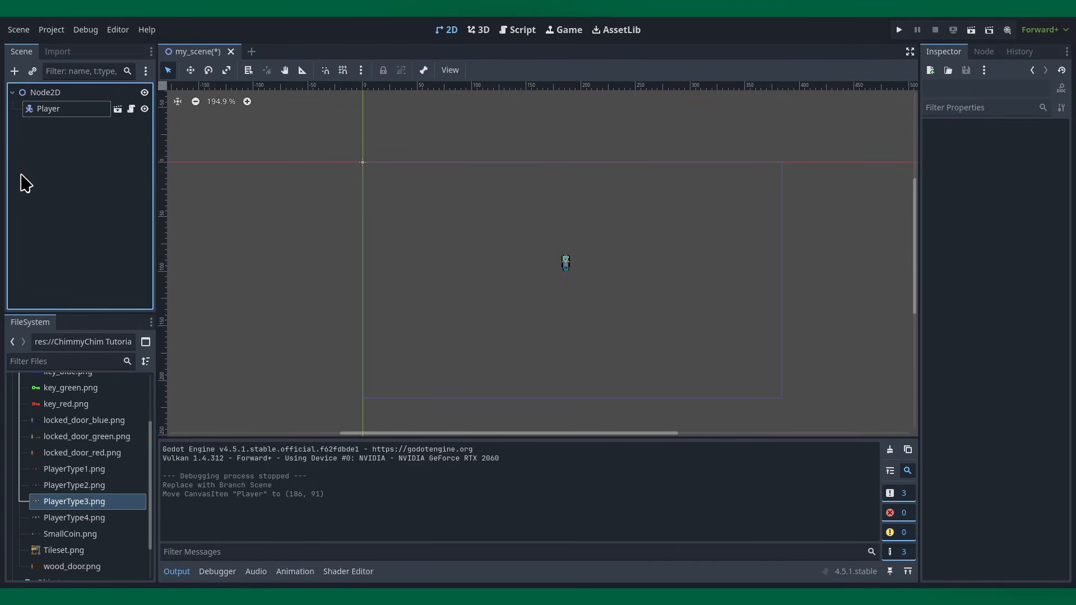
Step: Add a StaticBody2D as a child of the root Node2D
right_click(55, 96)
left_click(72, 104)
type("sta")
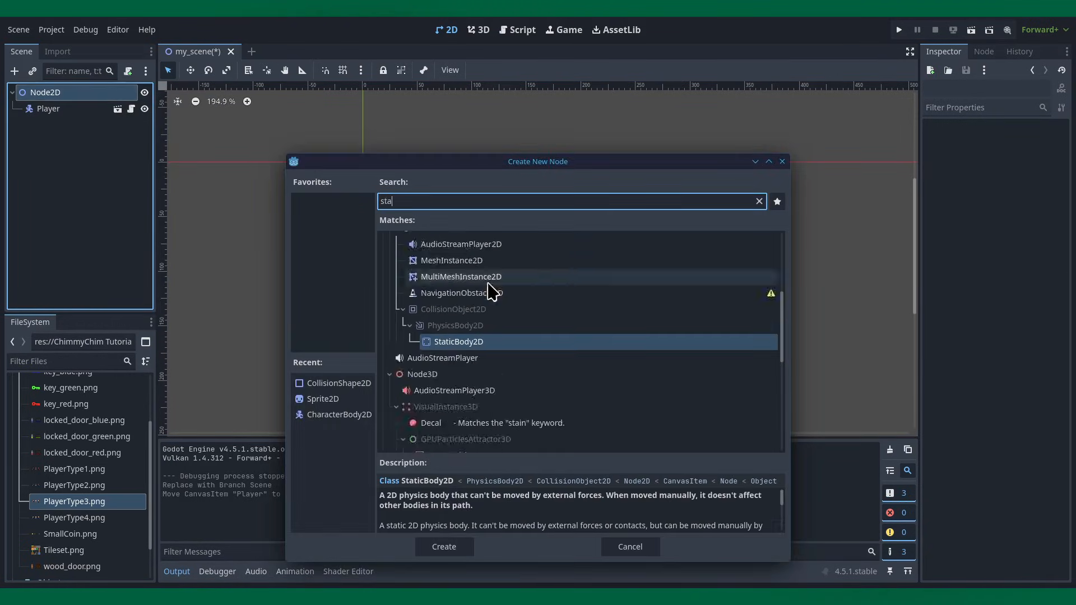
type("t")
double_click(499, 343)
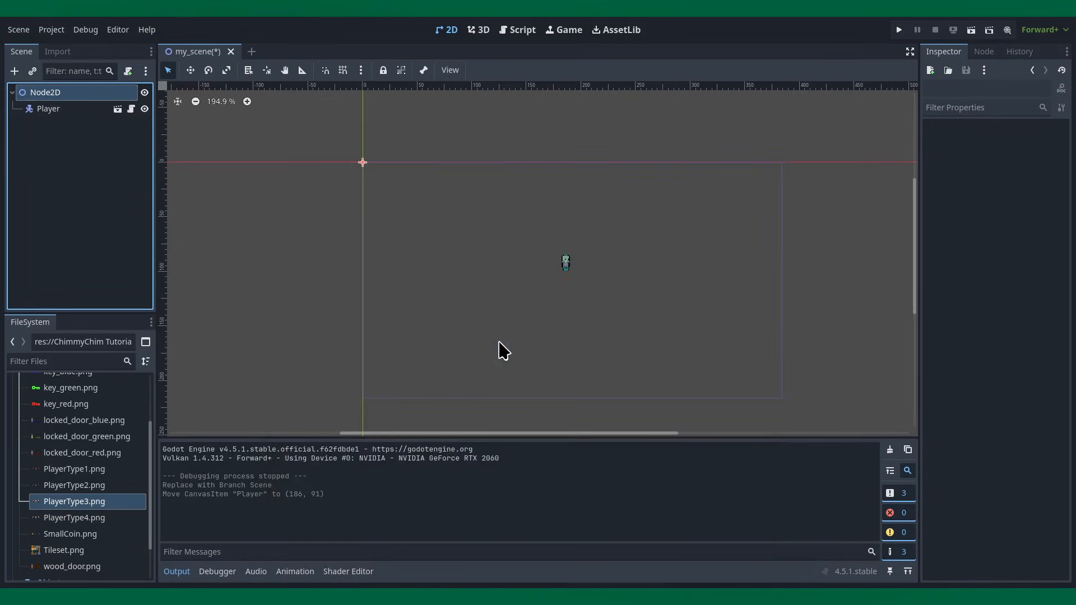
Step: Add a Sprite2D as a child of the StaticBody2D
right_click(88, 125)
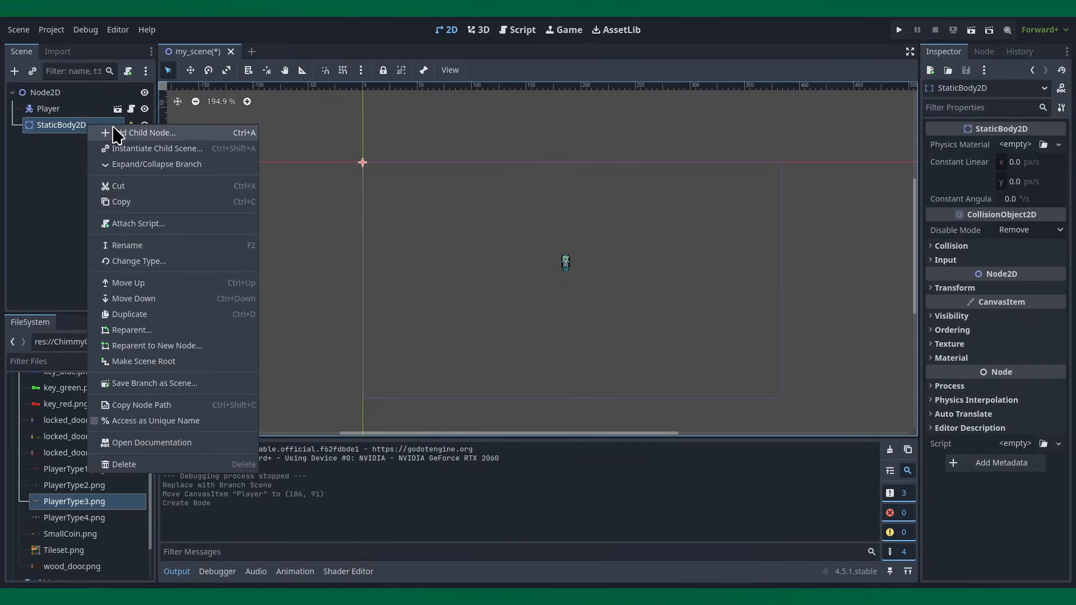
left_click(128, 135)
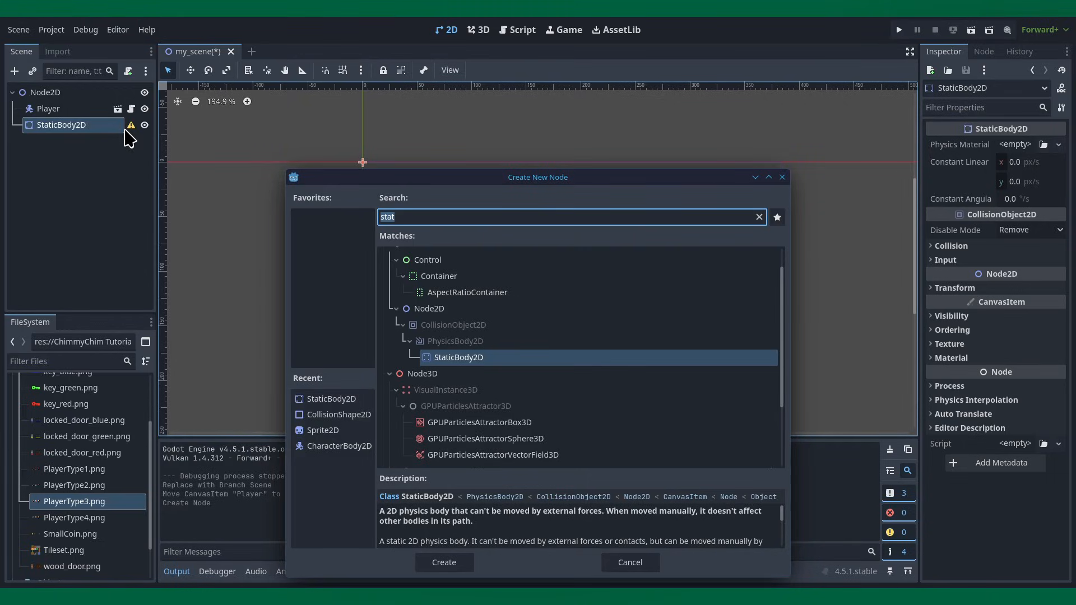
type("sp")
double_click(449, 364)
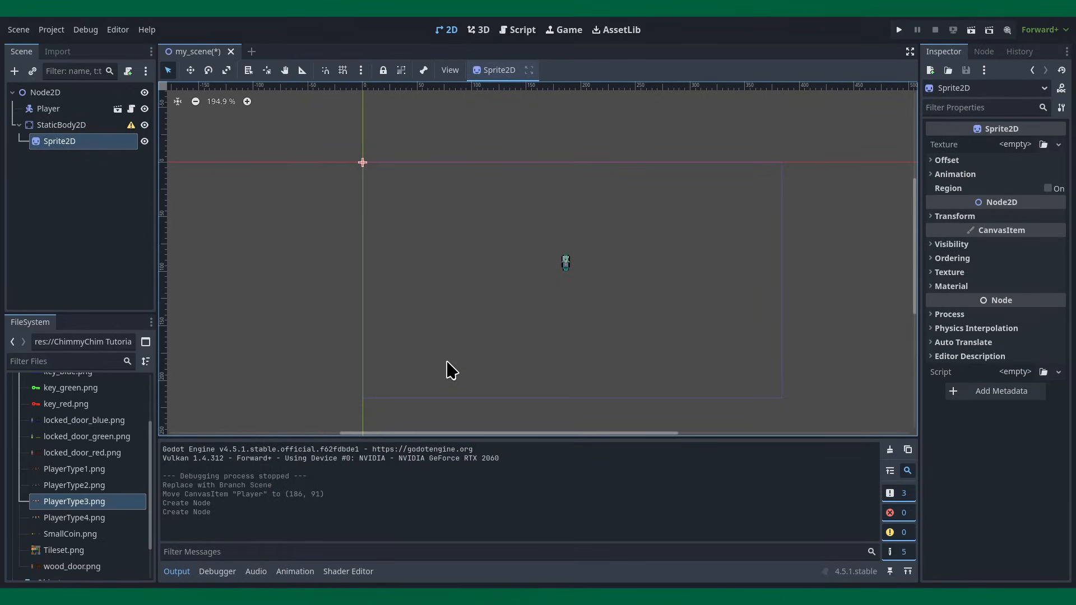
Step: Assign icon.svg from the project files as the texture of the StaticBody2D's sprite
scroll(58, 469, "up", 2)
scroll(65, 469, "down", 3)
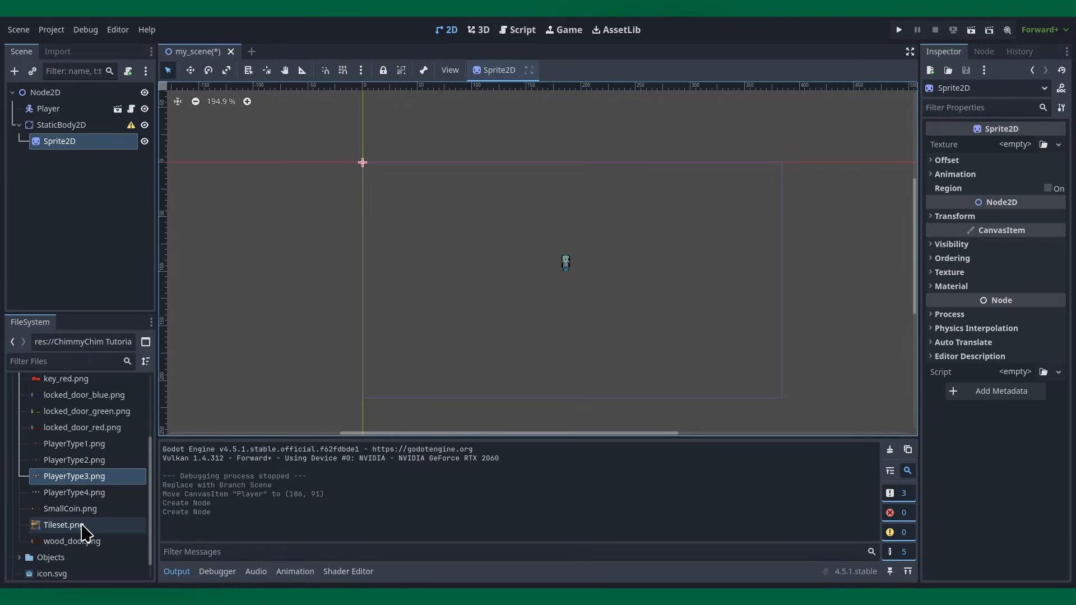
left_click(63, 525)
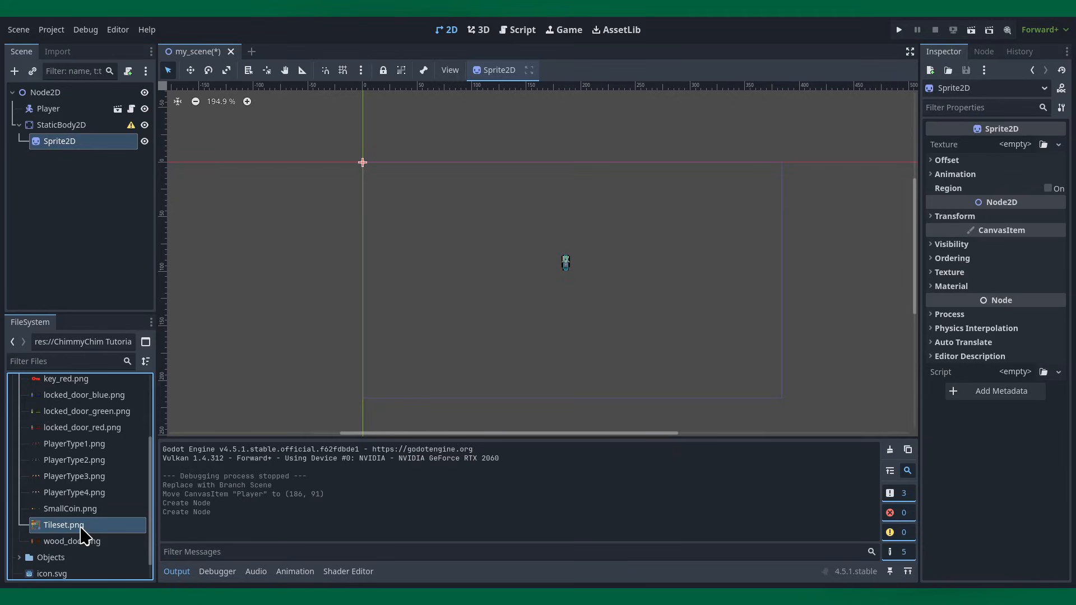
scroll(83, 513, "up", 3)
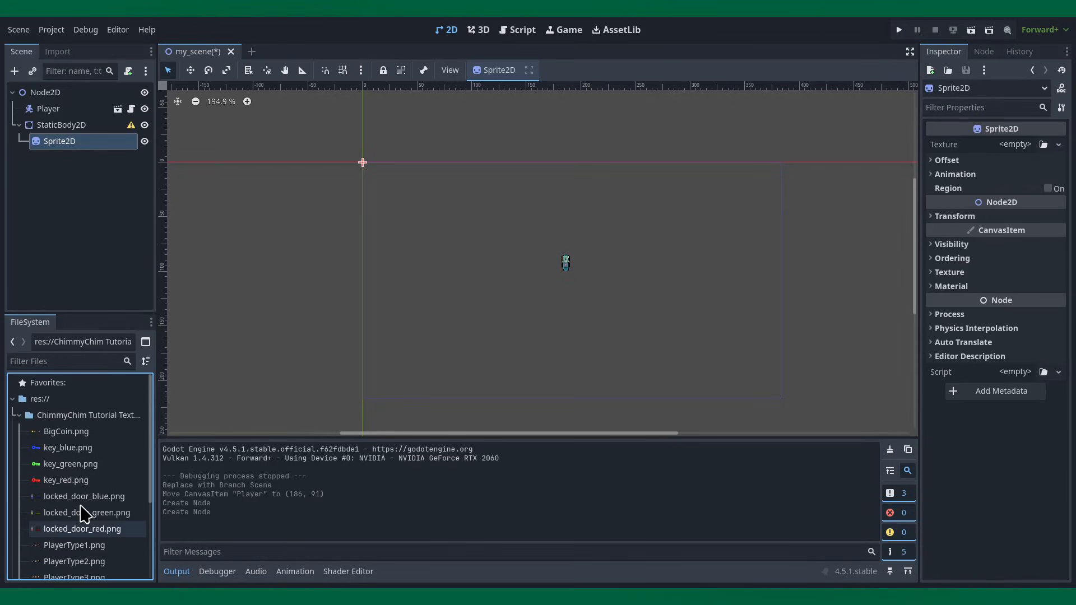
scroll(83, 513, "down", 5)
scroll(83, 513, "up", 2)
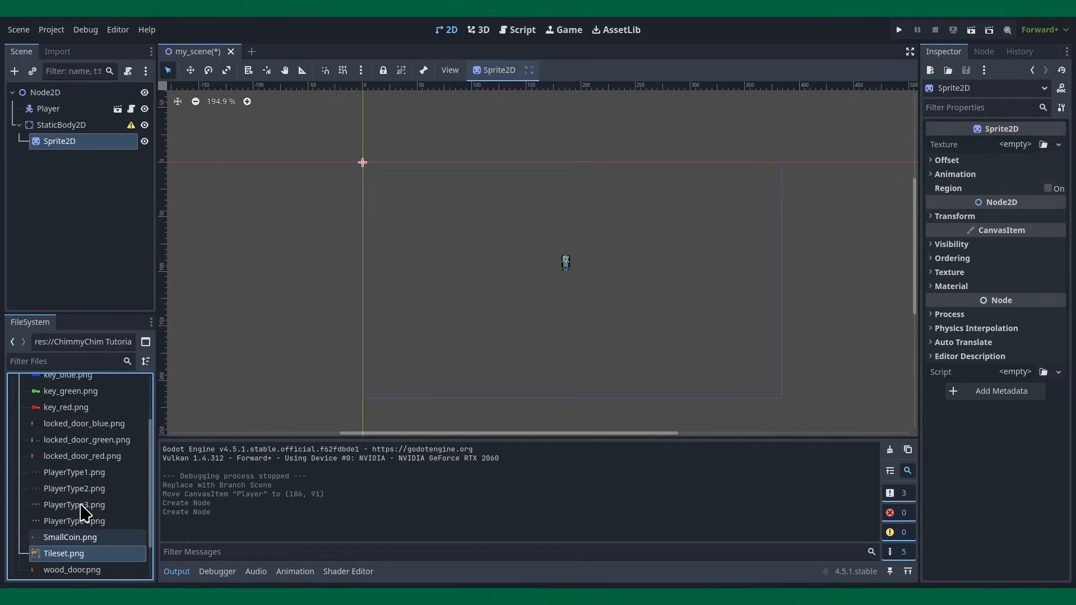
scroll(83, 513, "up", 2)
scroll(83, 512, "down", 4)
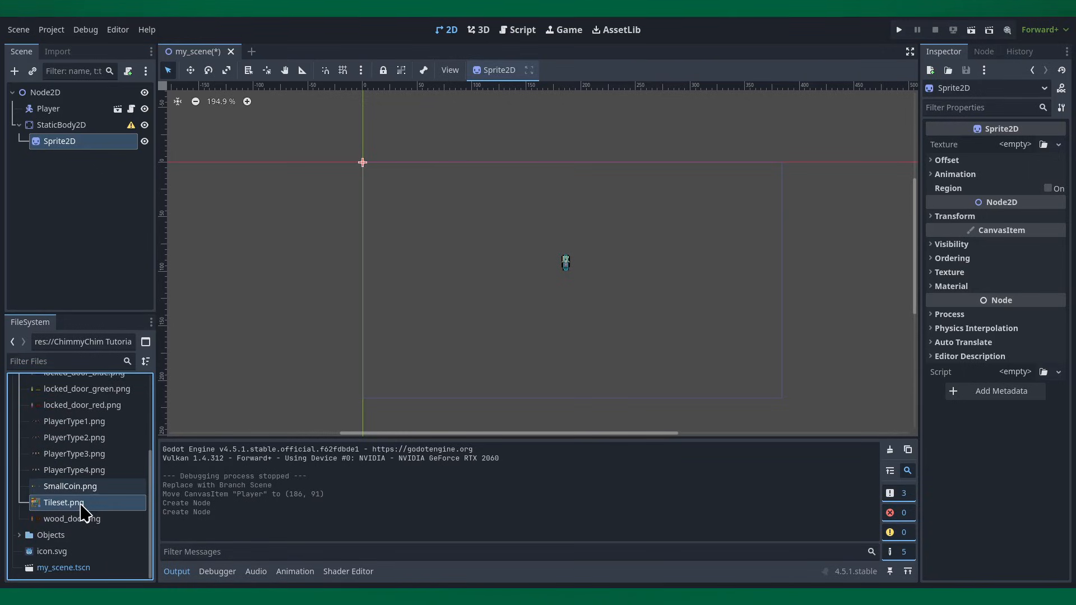
left_click_drag(62, 554, 1017, 144)
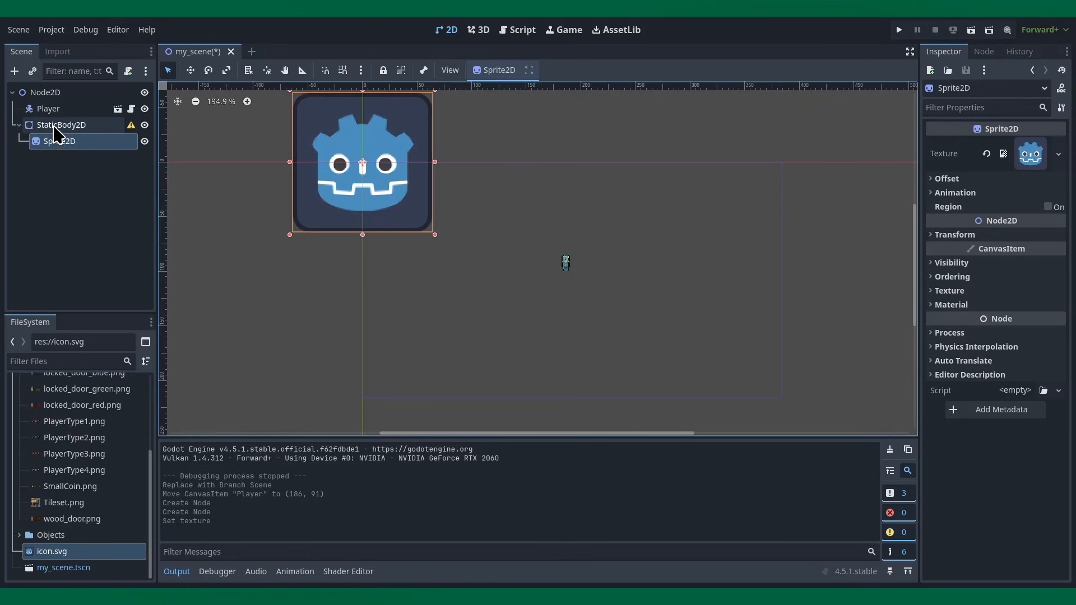
Step: Add a CollisionShape2D as a child of the StaticBody2D
right_click(57, 132)
left_click(67, 136)
type("coll")
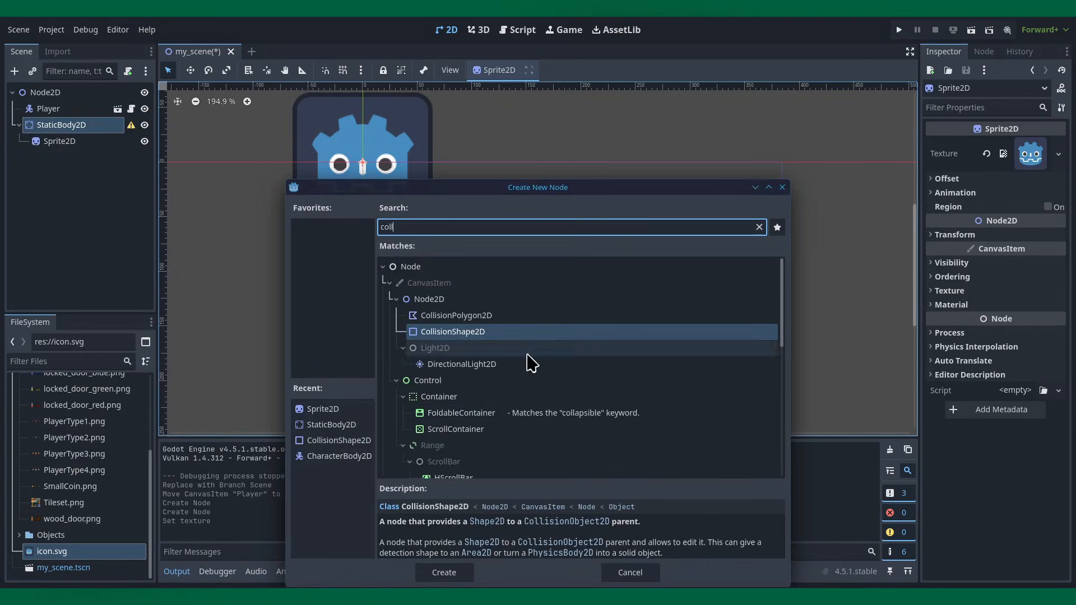
double_click(446, 334)
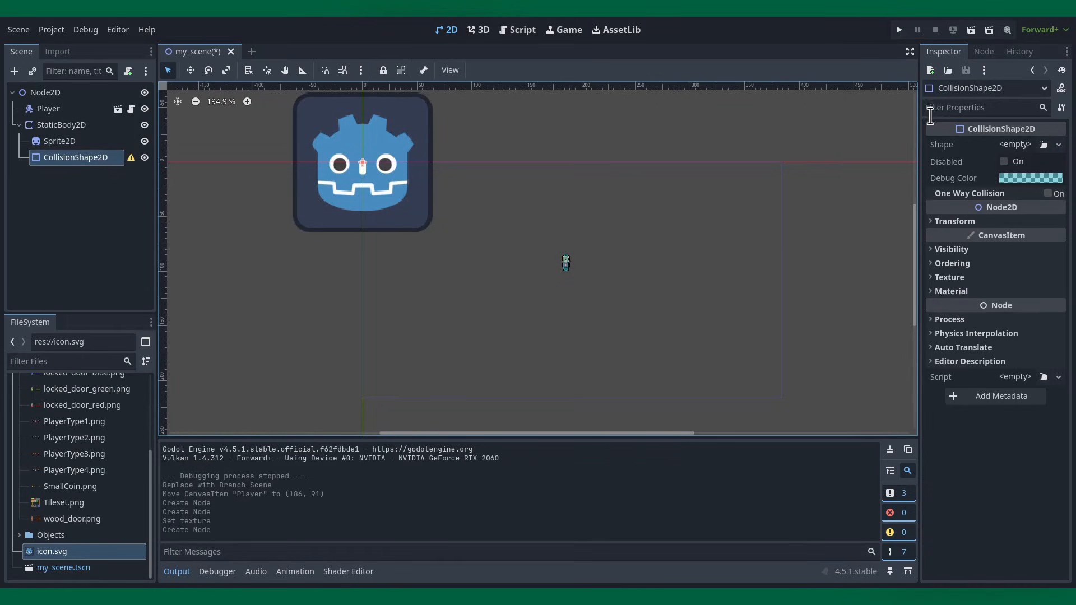
Step: Give the StaticBody2D's collision shape a RectangleShape2D and stretch it to cover the whole icon sprite
left_click(1015, 144)
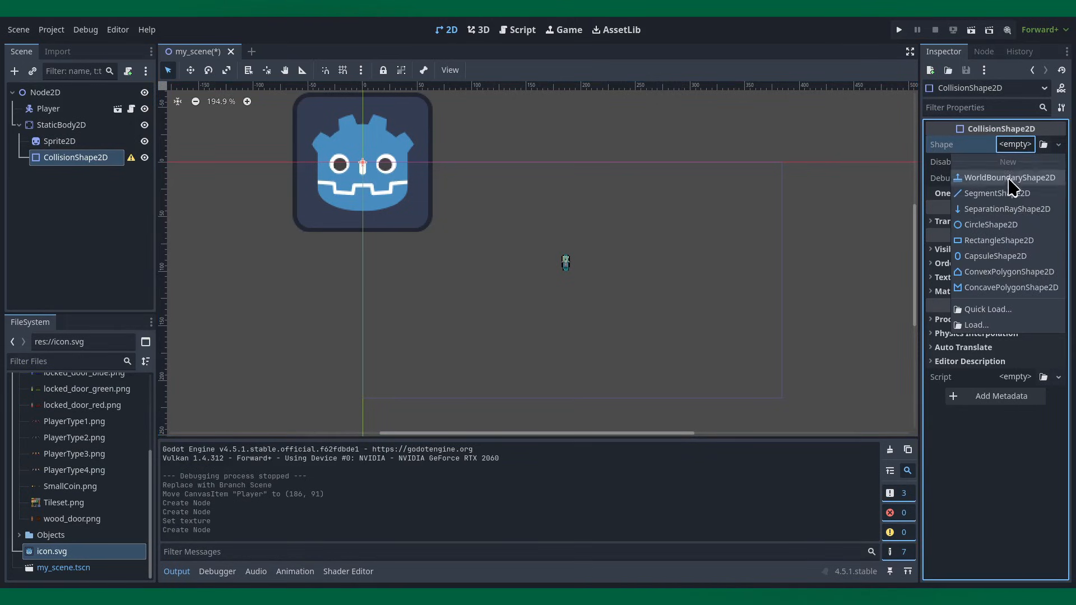
left_click(1001, 241)
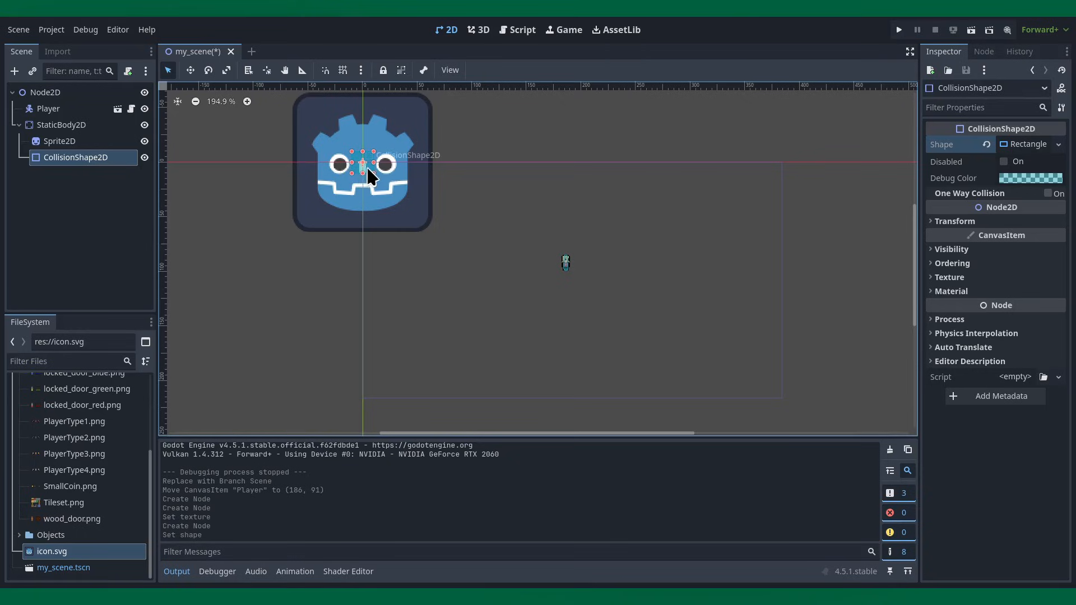
left_click_drag(384, 184, 435, 232)
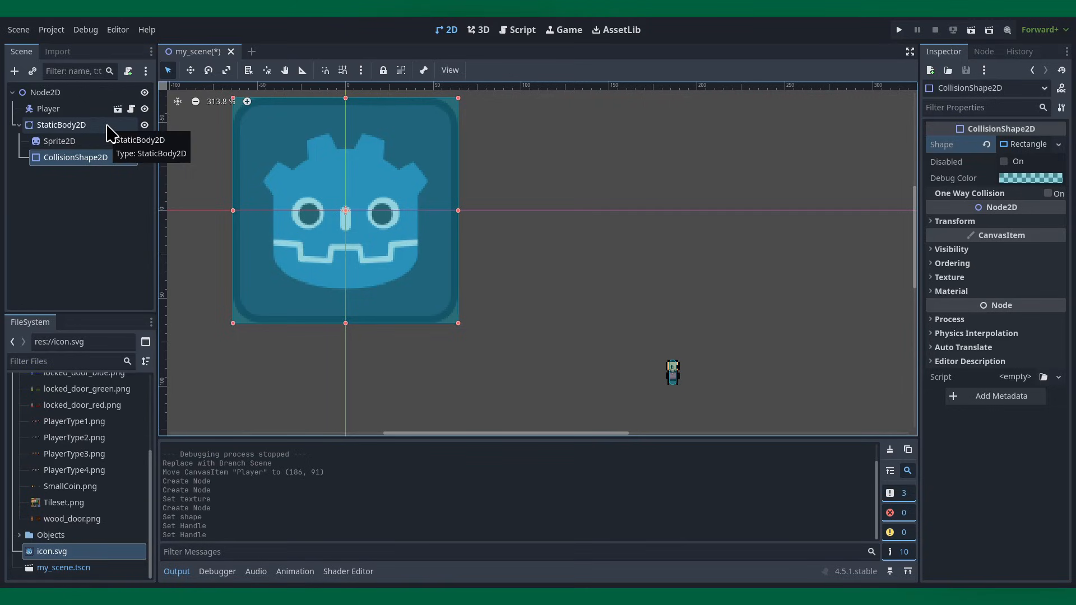
Step: Move the whole StaticBody2D beneath the player as a floor, to about (186, 179)
left_click(110, 133)
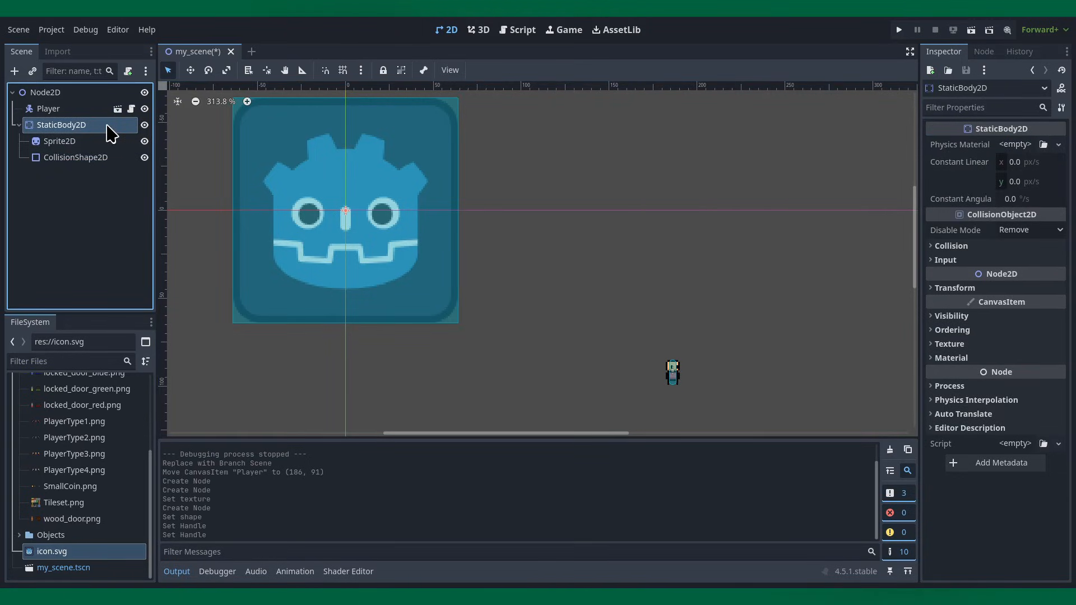
scroll(516, 145, "down", 5)
left_click_drag(500, 150, 656, 300)
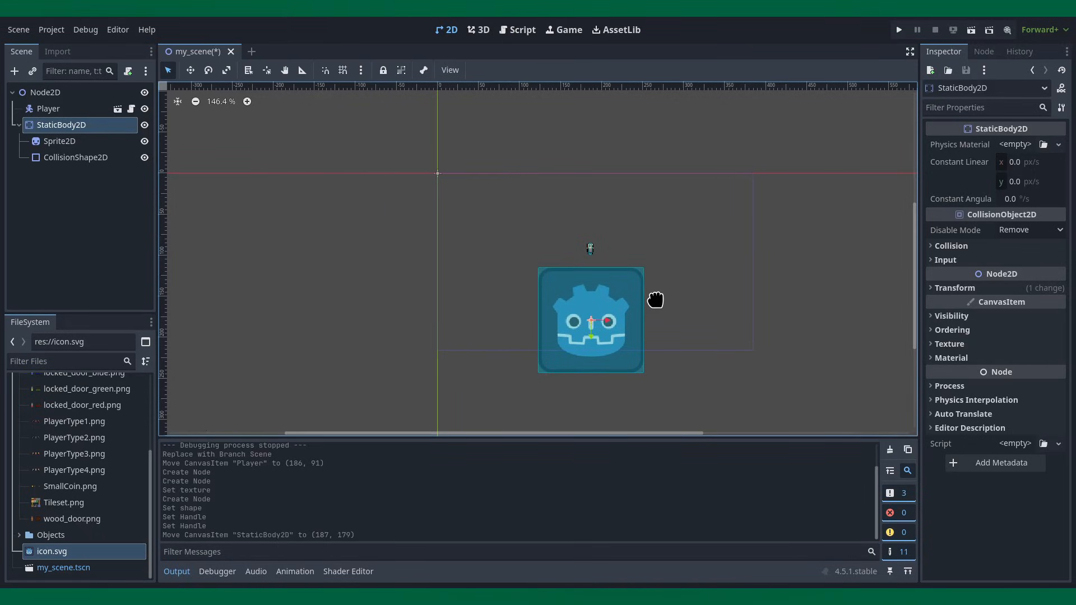
Step: Run the project to test walking the player left on the icon platform, rerun it, and stop it
left_click(899, 30)
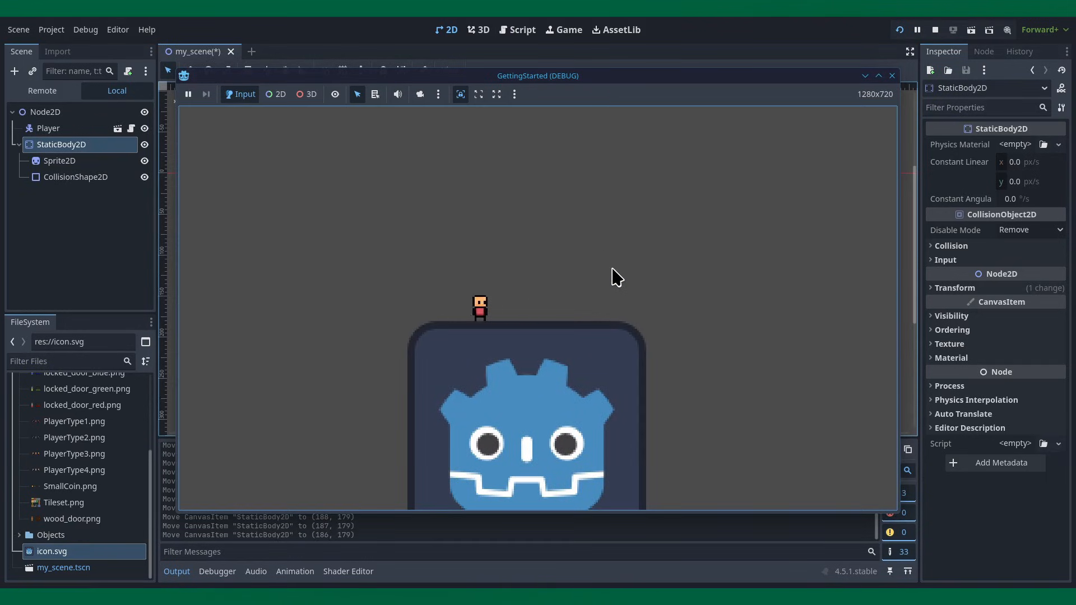
key("Left")
left_click(900, 29)
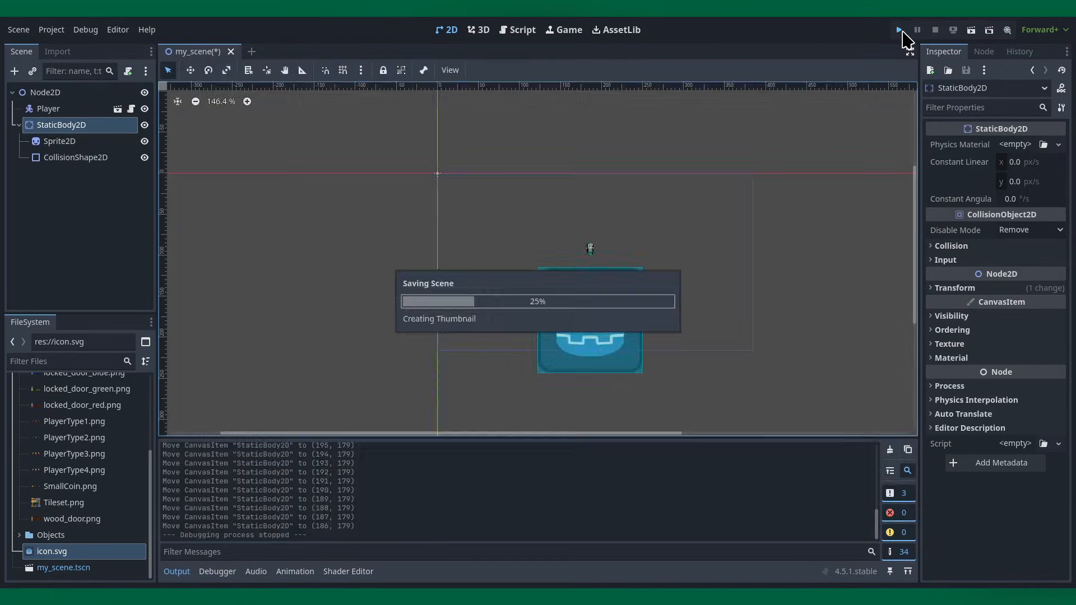
left_click(936, 29)
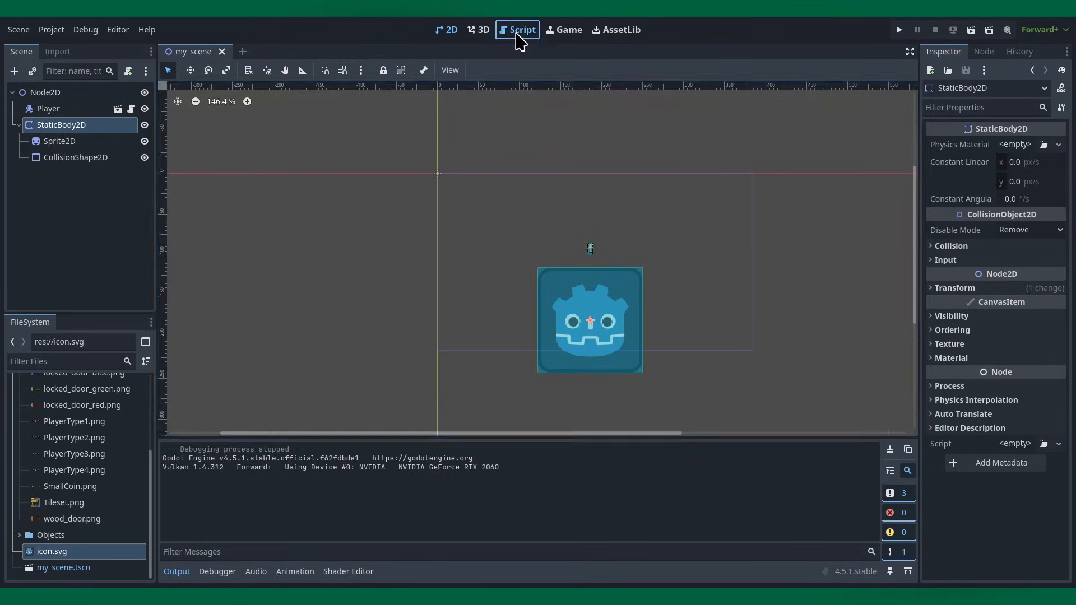
Step: Set the SPEED constant in player.gd to 30.0
left_click(518, 31)
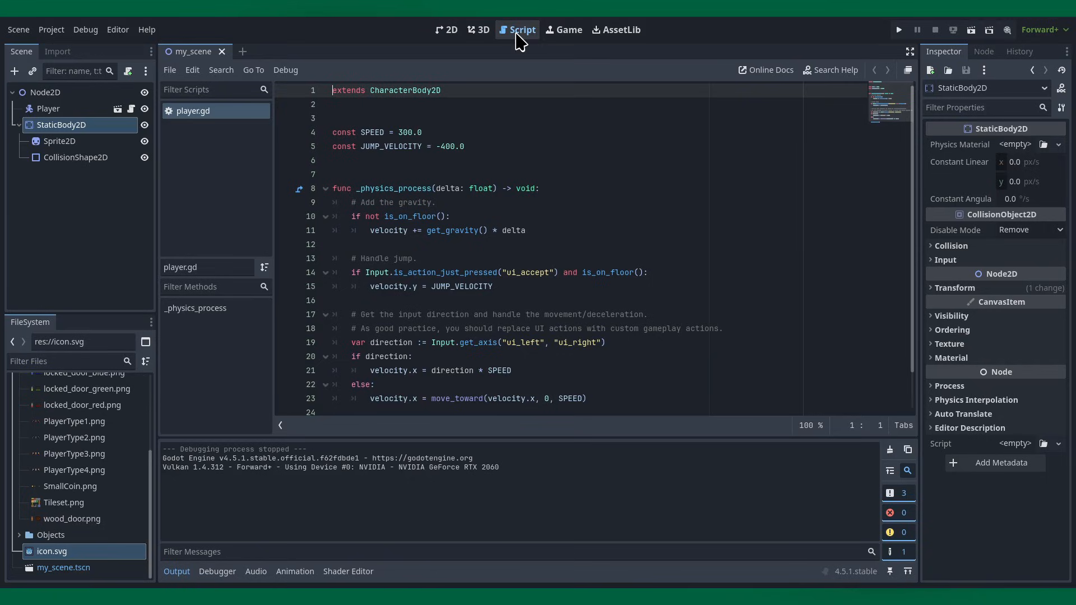
double_click(403, 133)
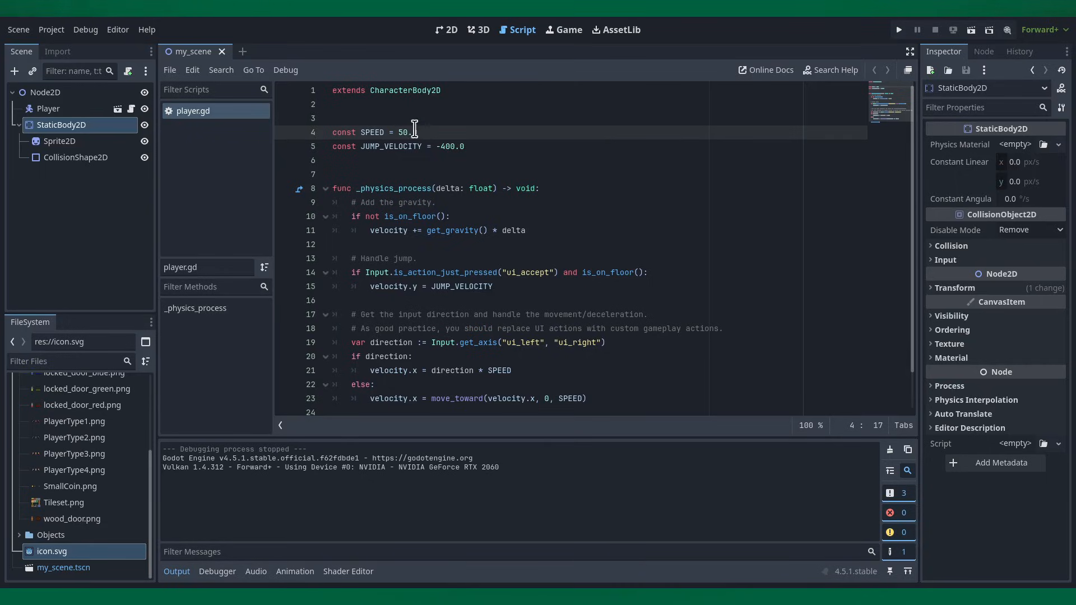
key("BackSpace")
left_click(488, 197)
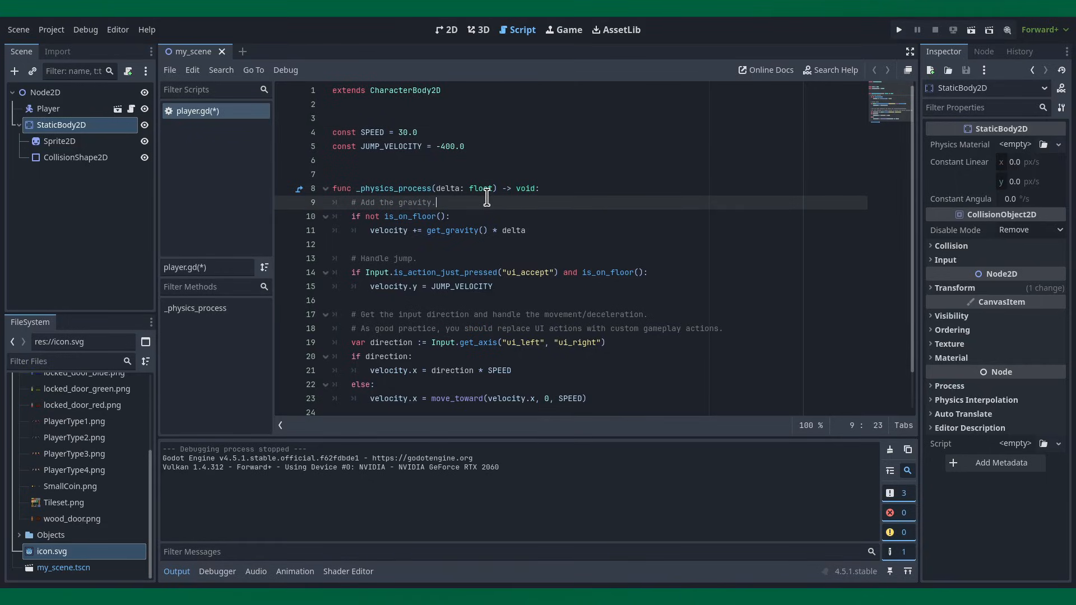
Step: Run the project to test walking the player both ways and jumping on the icon platform, and stop it
left_click(901, 30)
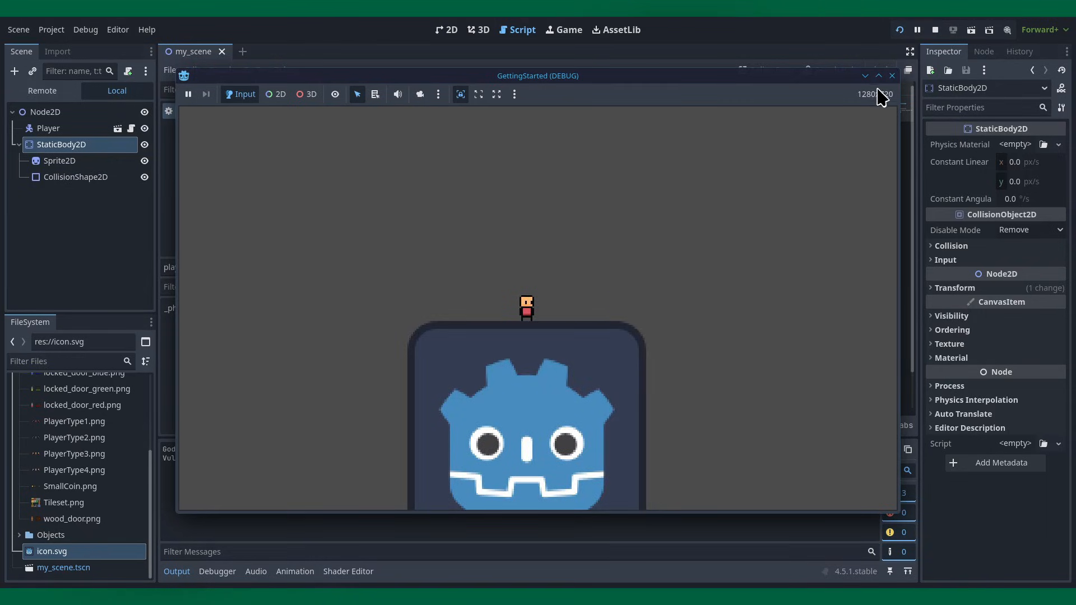
key("Left")
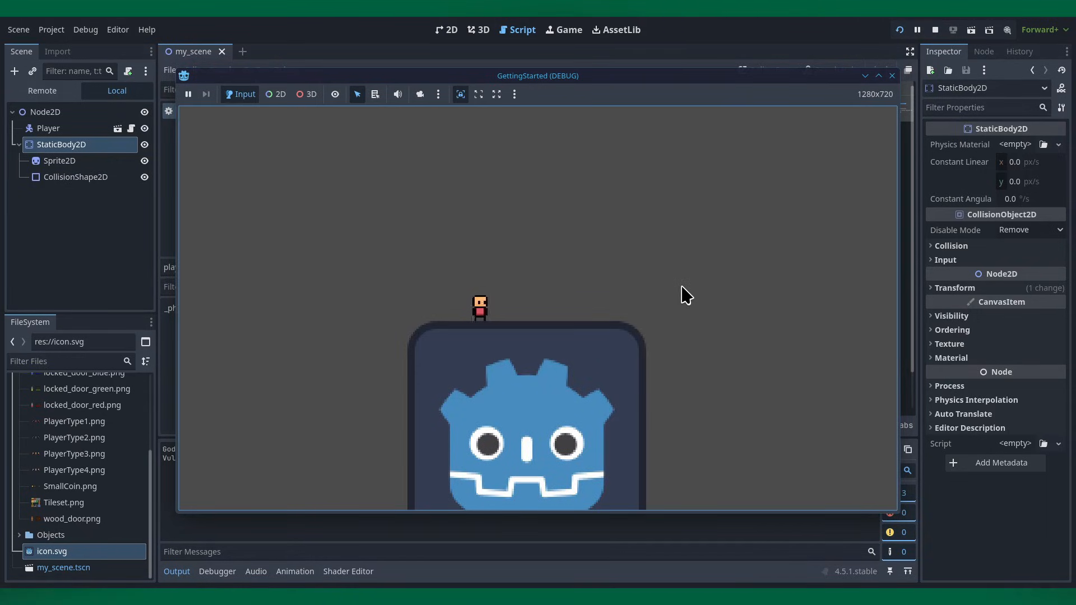
key("Right")
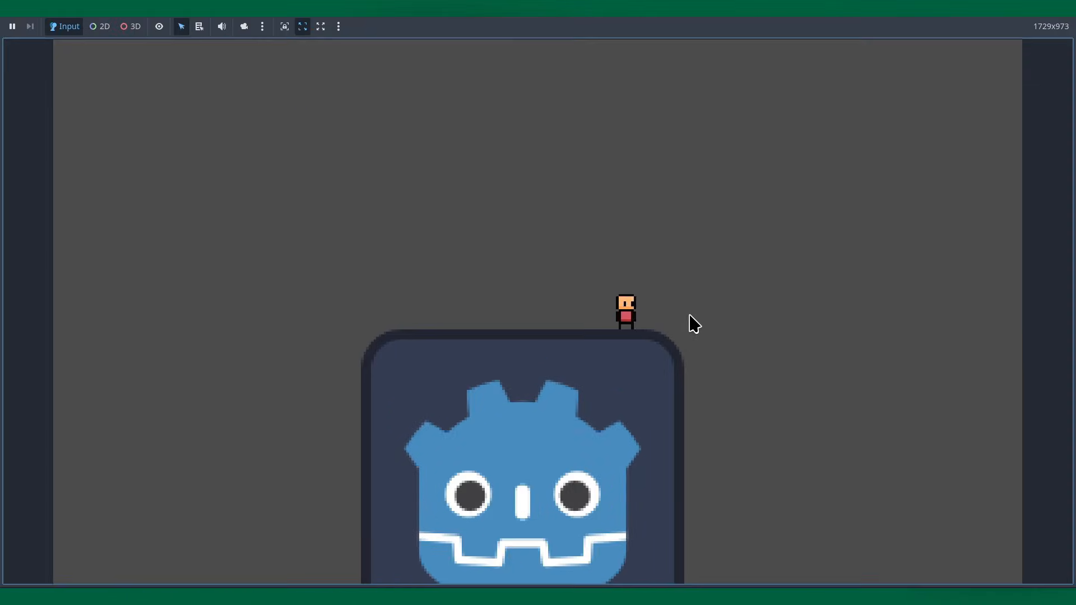
key("Left")
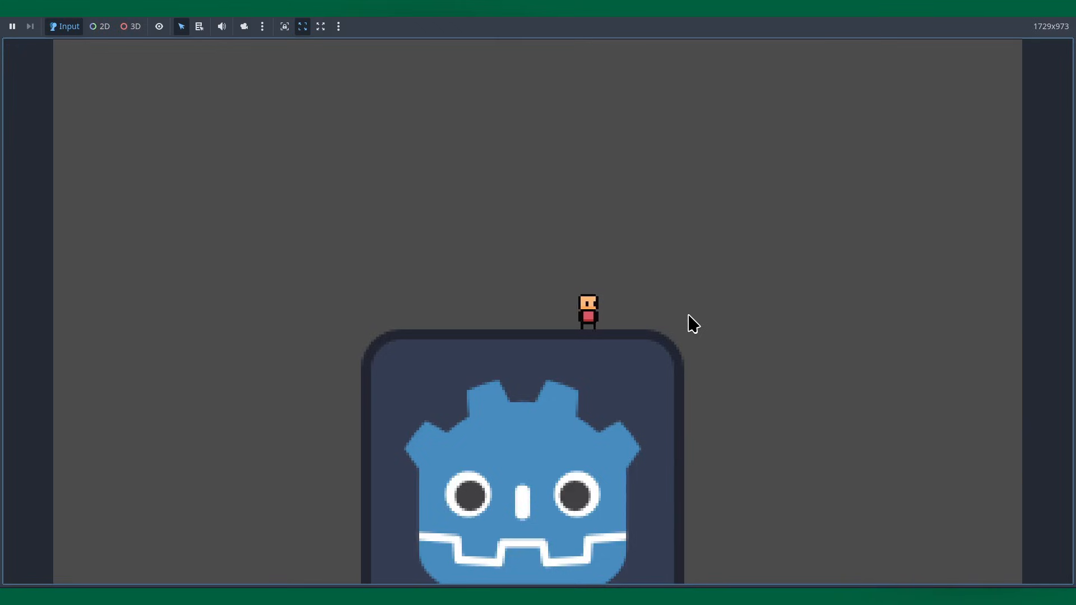
key("space")
key("space")
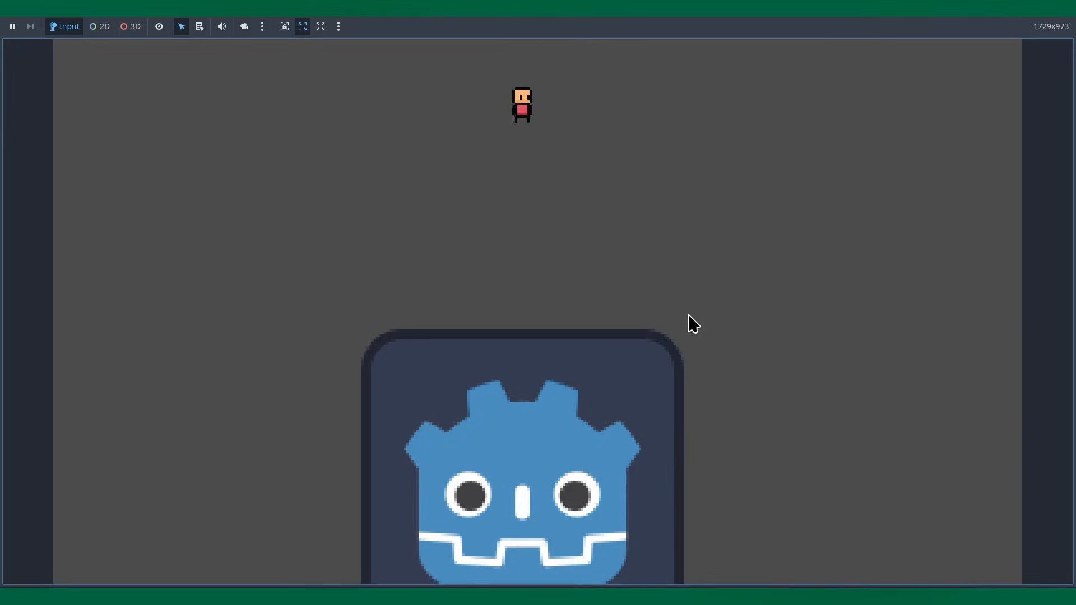
key("space")
key("space")
key("Right")
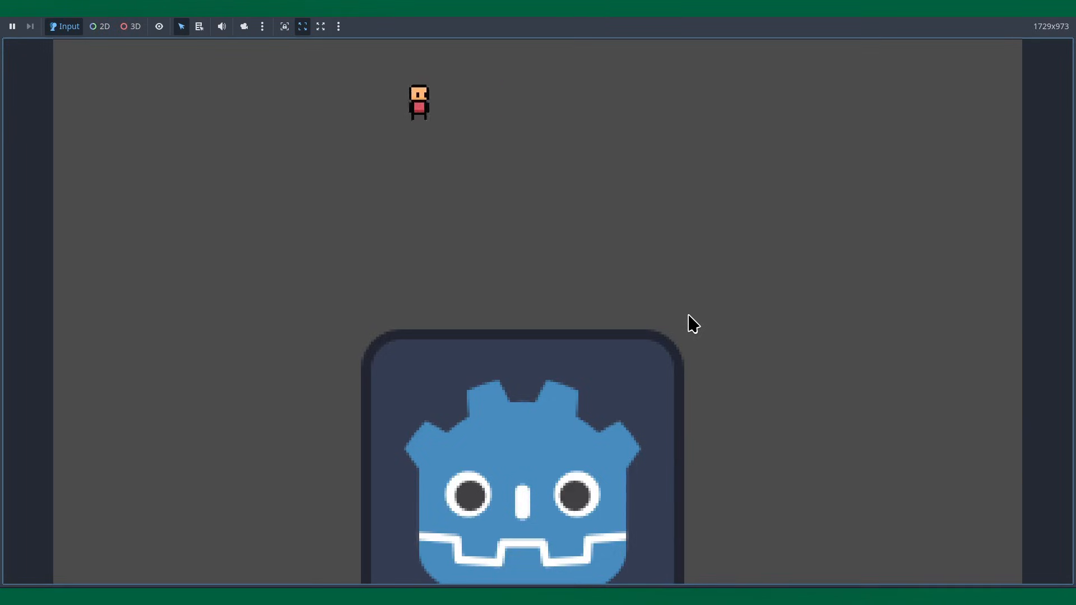
key("space")
key("space")
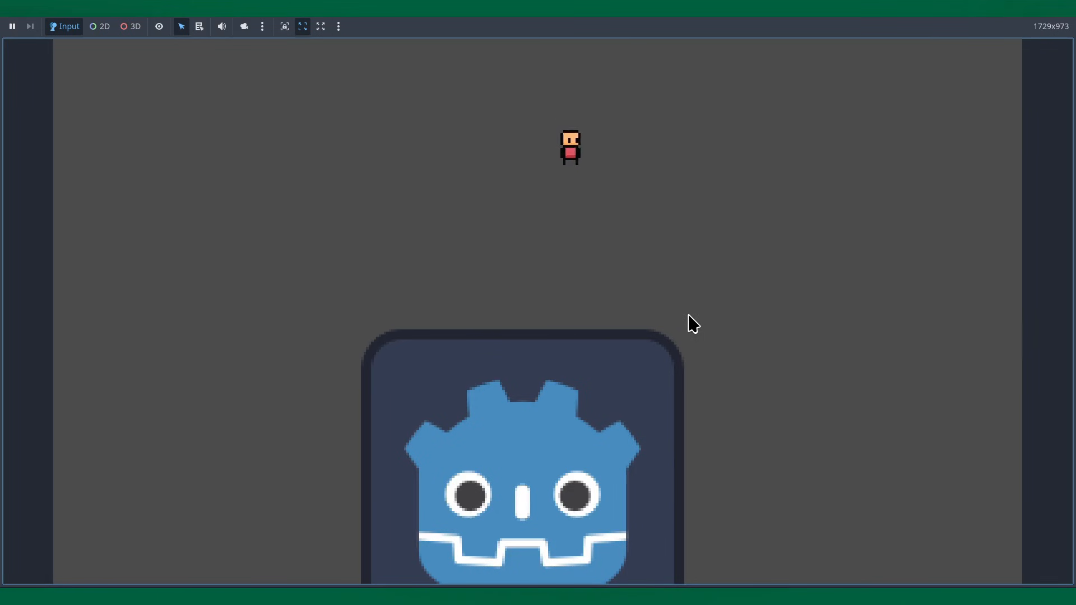
key("Left")
key("F8")
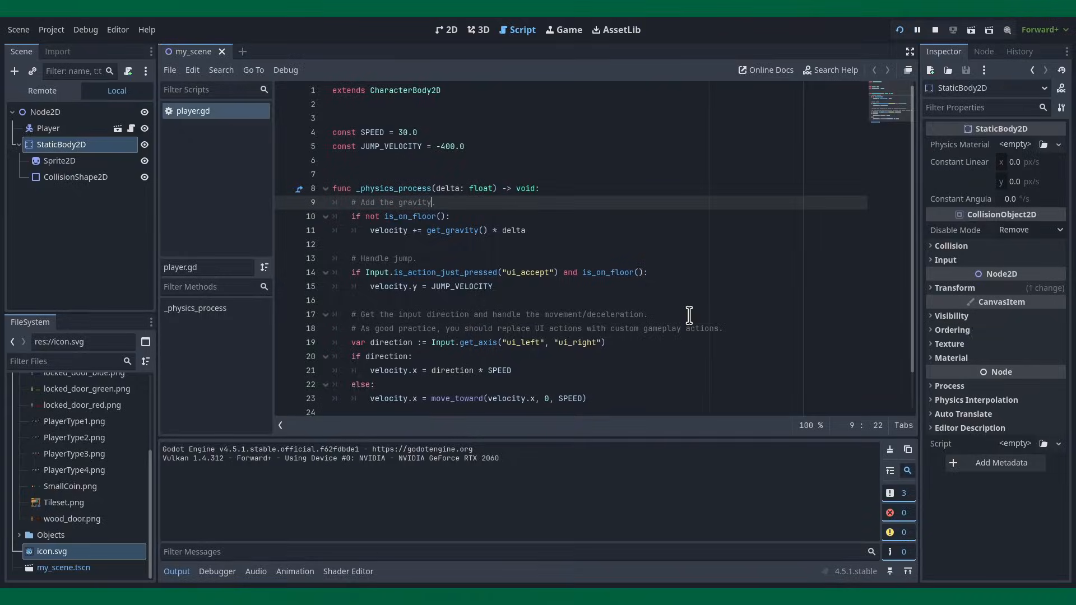
Step: Adjust the JUMP_VELOCITY constant in player.gd and rerun the project to test walking and jumping
left_click(444, 147)
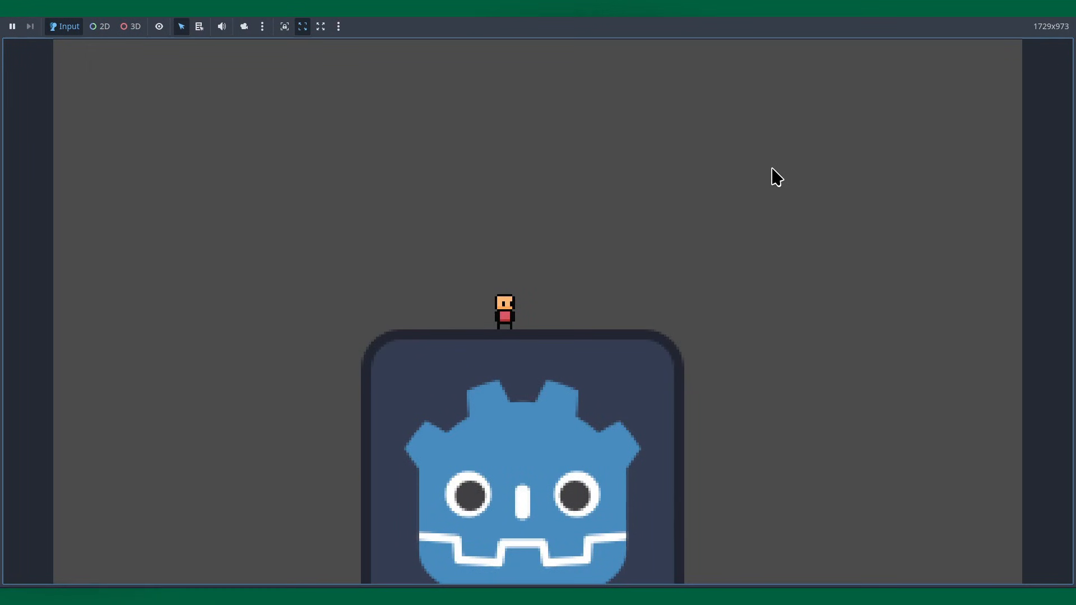
key("Left")
key("Right")
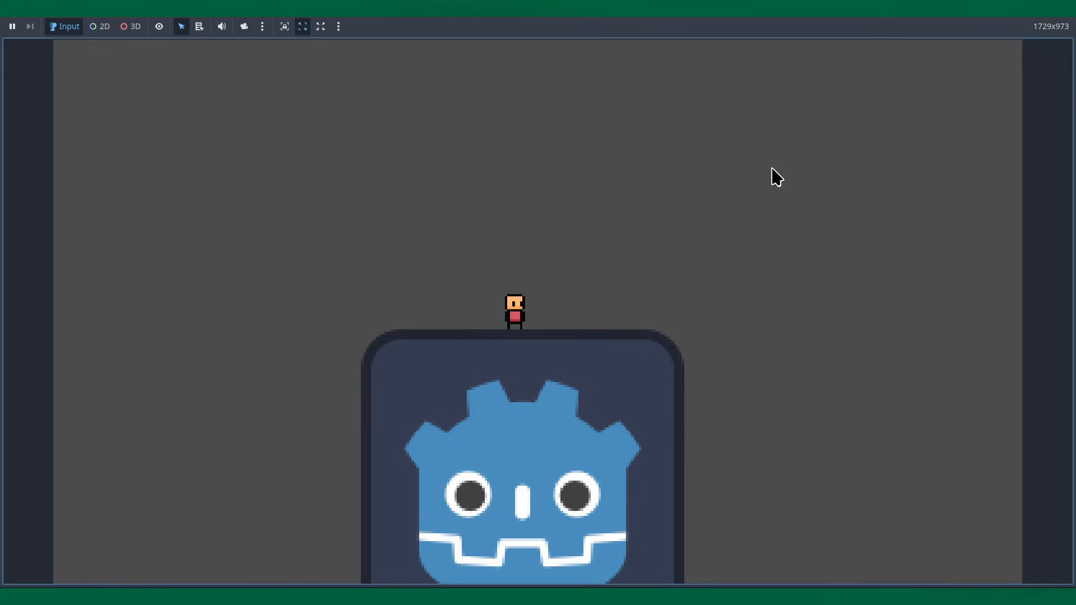
key("space")
key("Right")
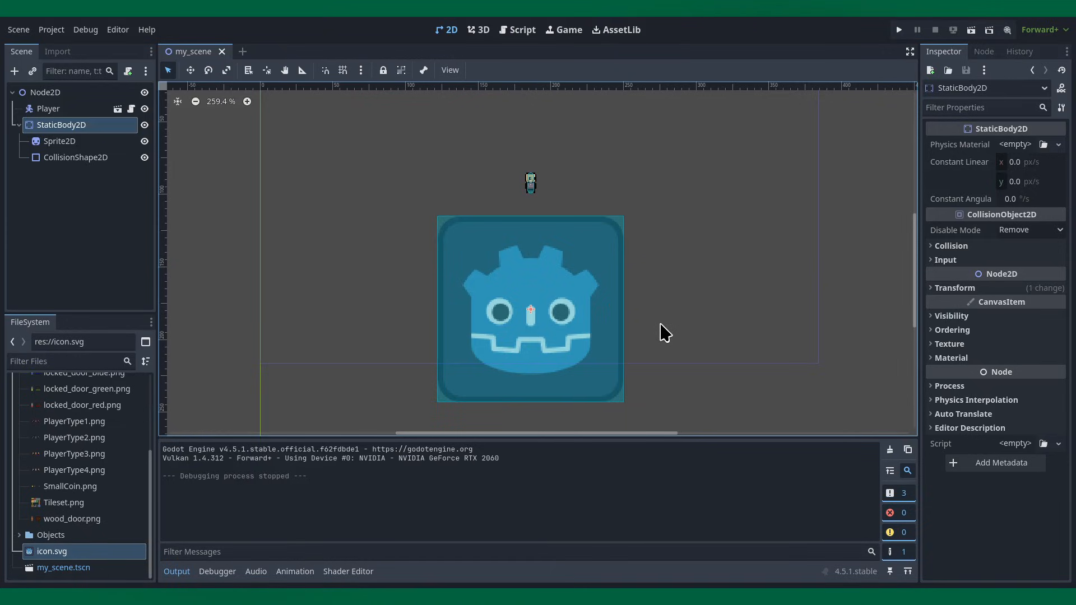
Step: Delete the StaticBody2D node and its children from my_scene
right_click(52, 127)
left_click(141, 465)
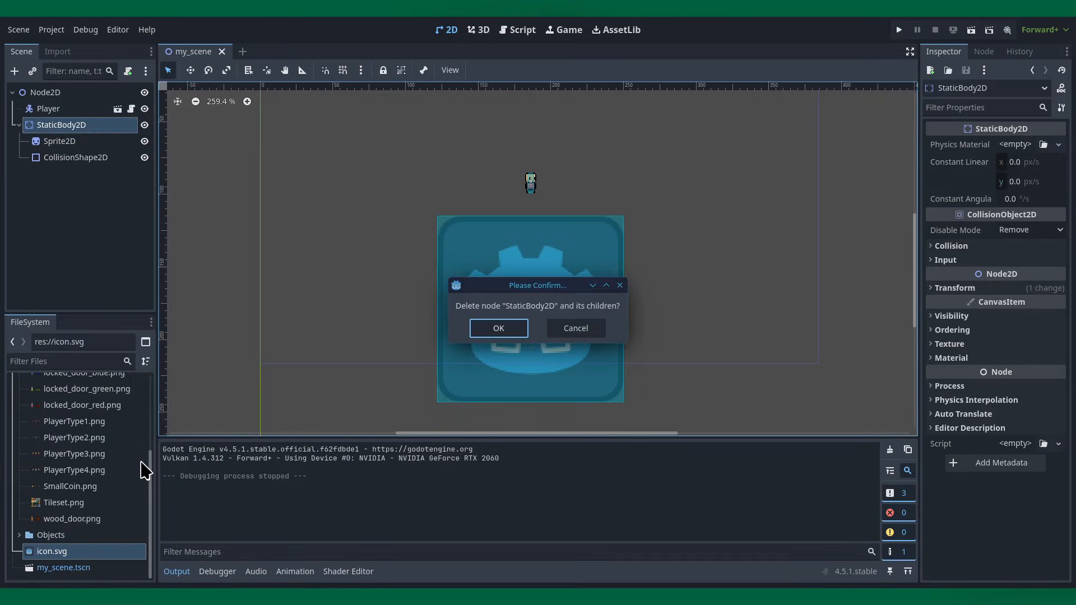
left_click(491, 327)
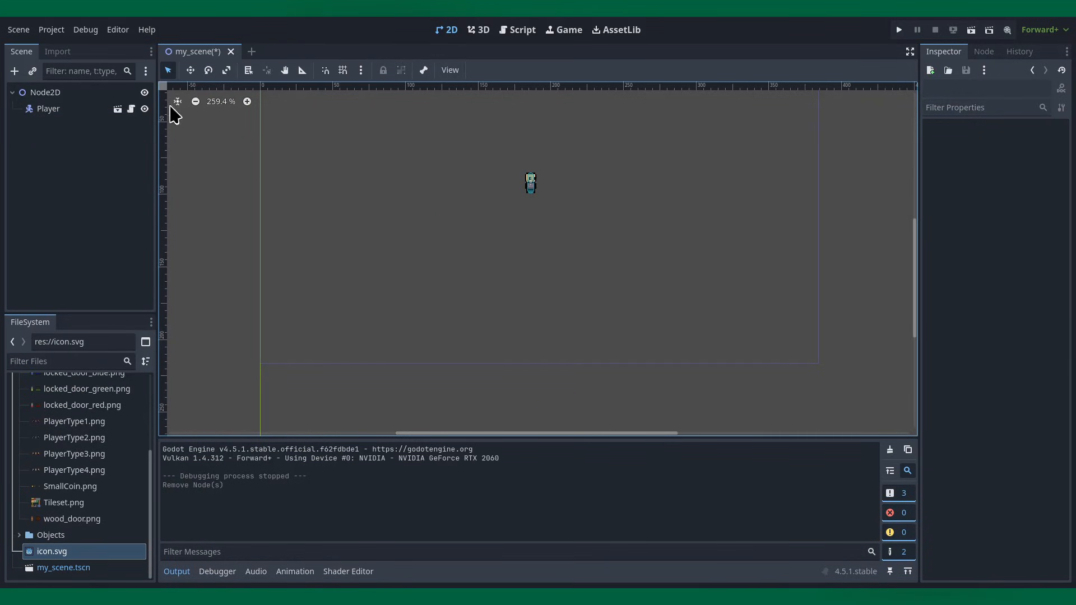
Step: Add a TileMapLayer node as a child of the root Node2D
right_click(104, 93)
left_click(110, 101)
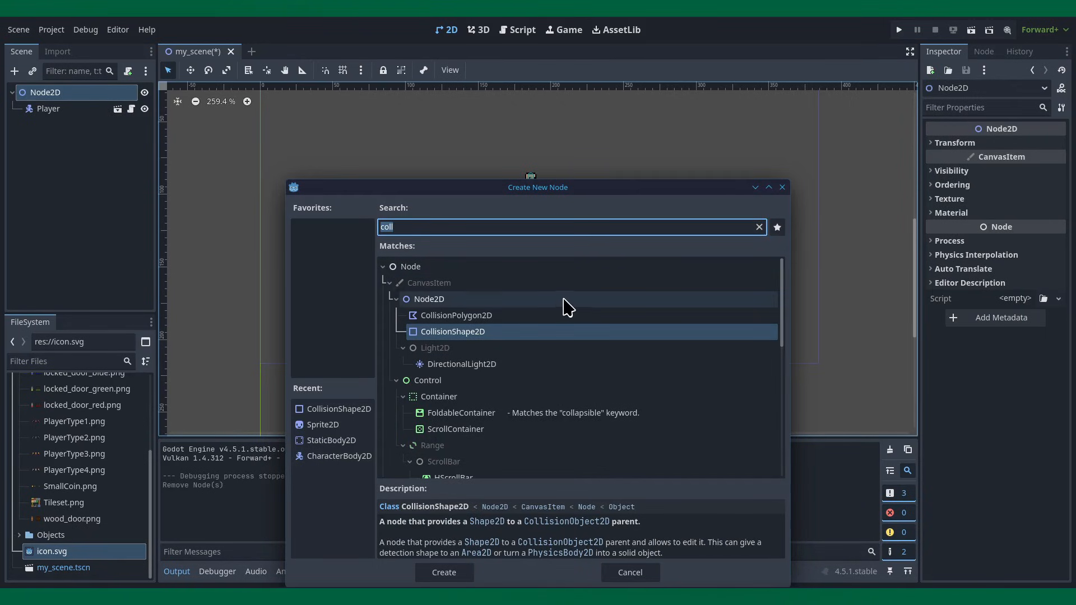
type("til")
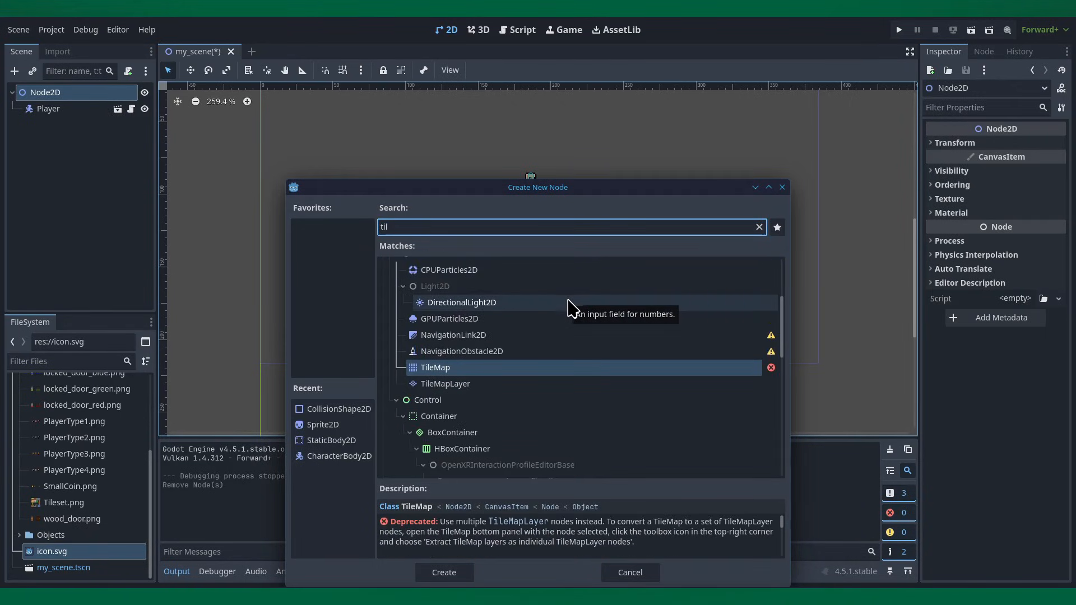
left_click(494, 393)
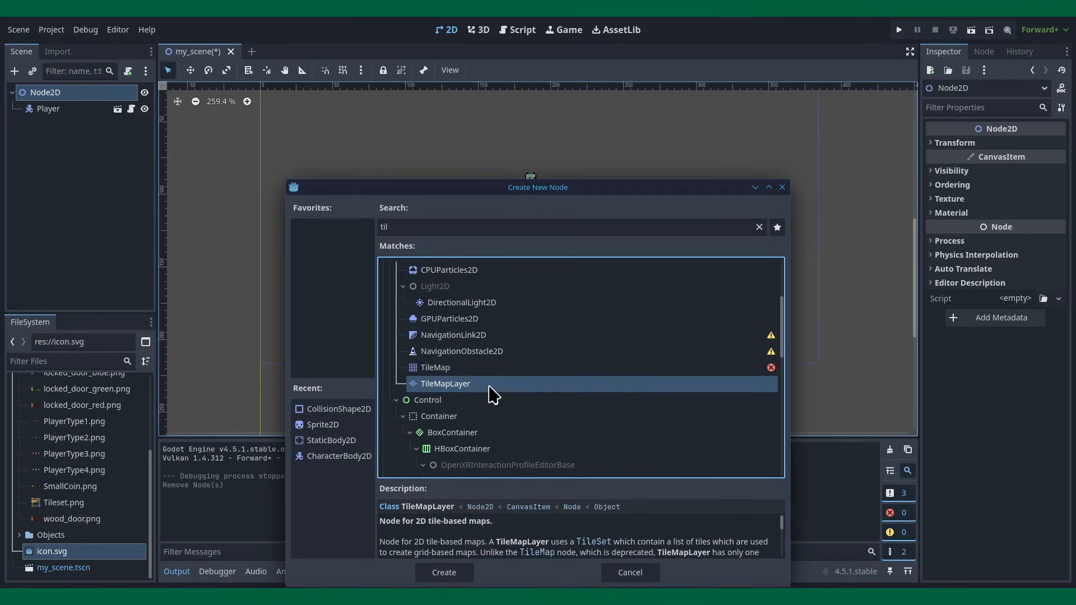
double_click(486, 386)
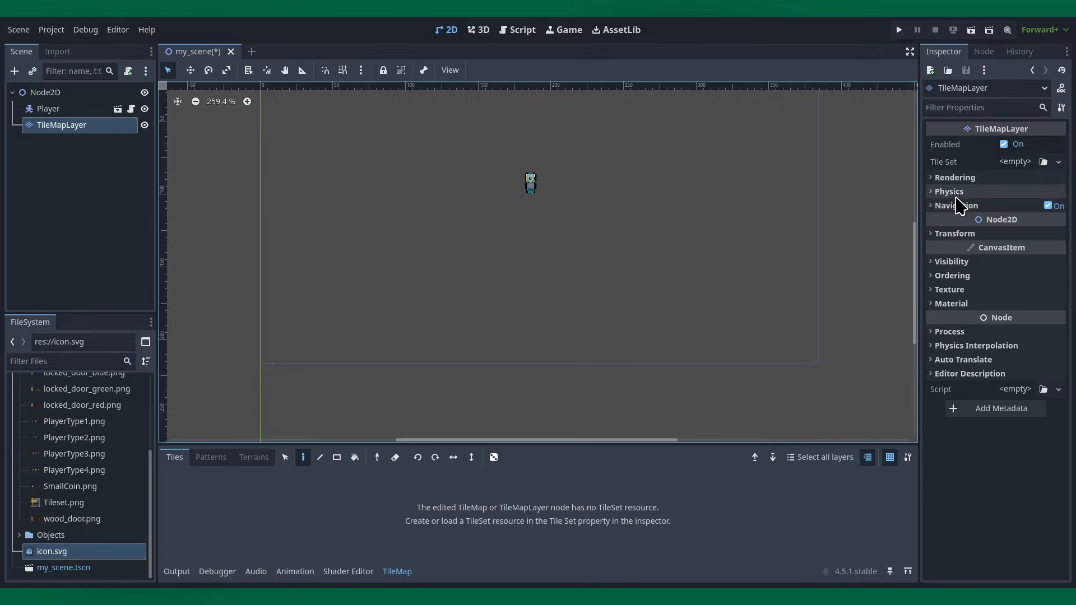
Step: Assign a new TileSet resource to the TileMapLayer and open it in the TileSet editor
left_click(1010, 163)
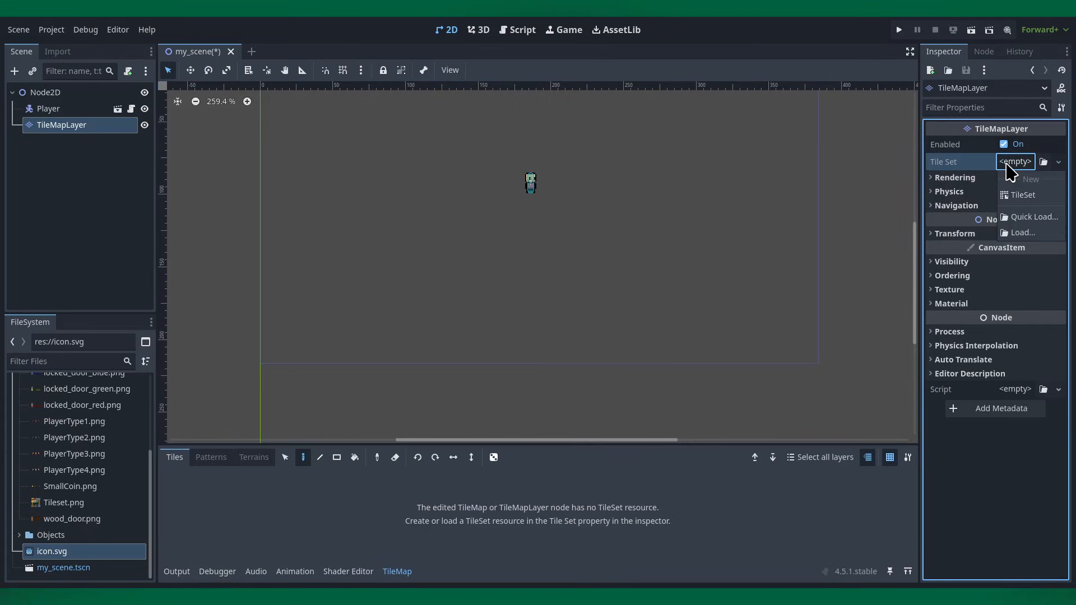
left_click(1012, 194)
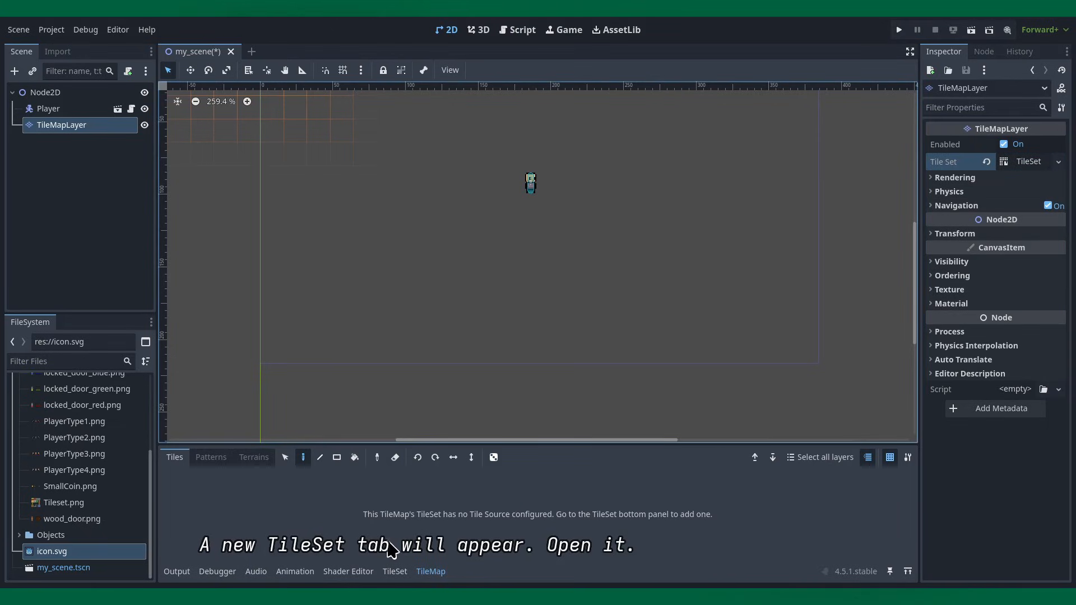
left_click(396, 573)
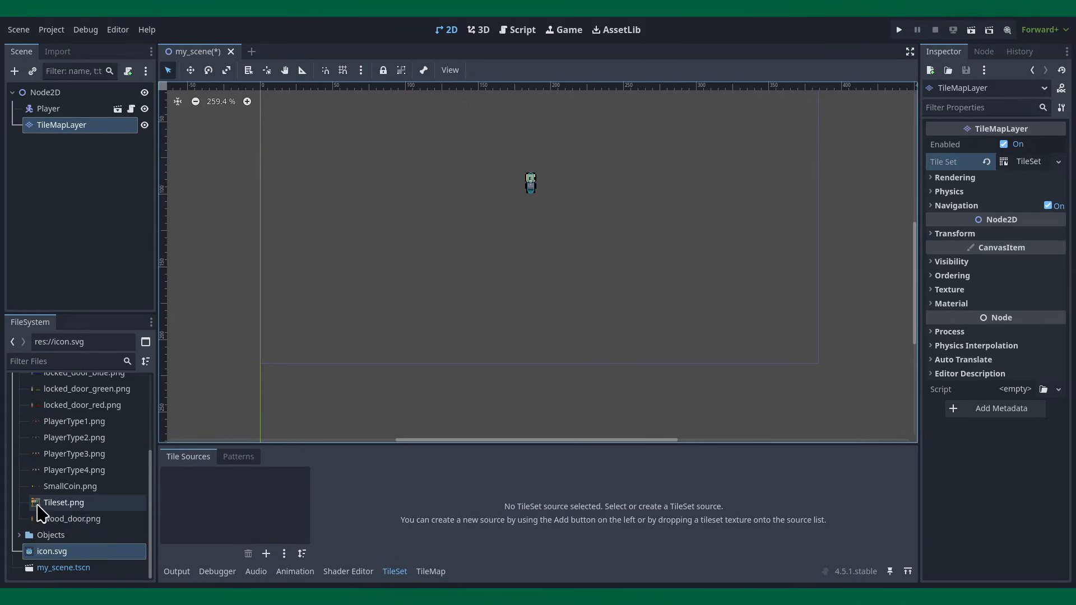
Step: Add Tileset.png as an atlas source of the tile set and have its tiles created automatically
left_click_drag(46, 501, 217, 500)
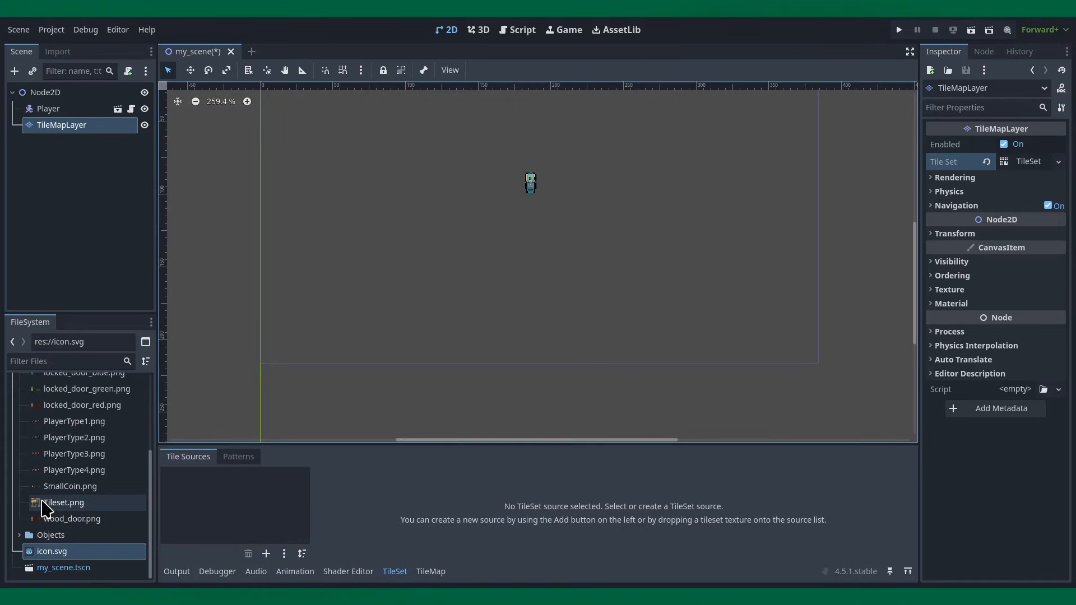
left_click_drag(42, 502, 218, 500)
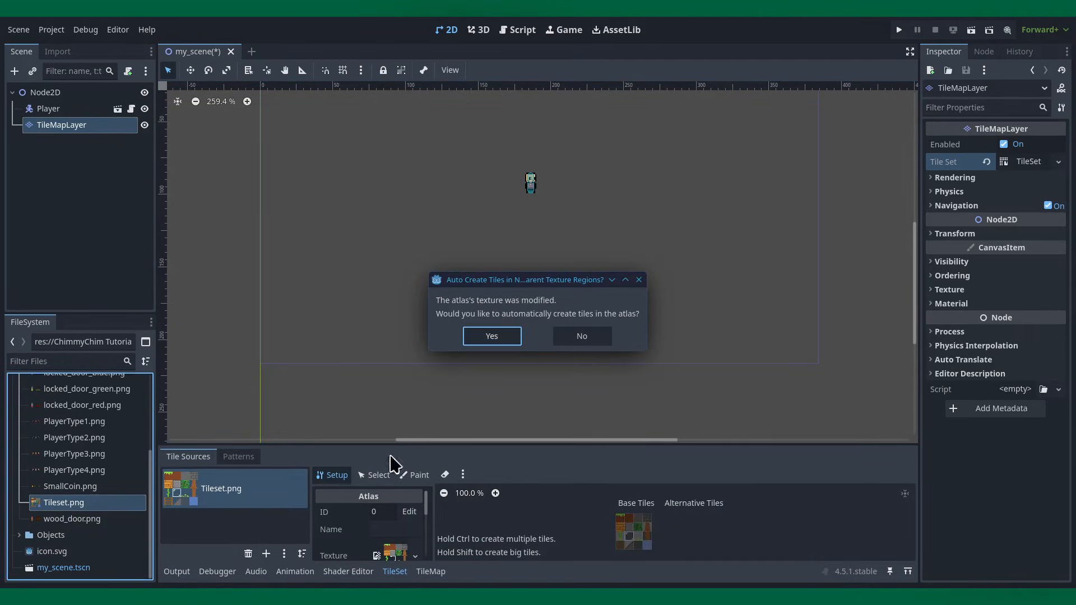
left_click(500, 337)
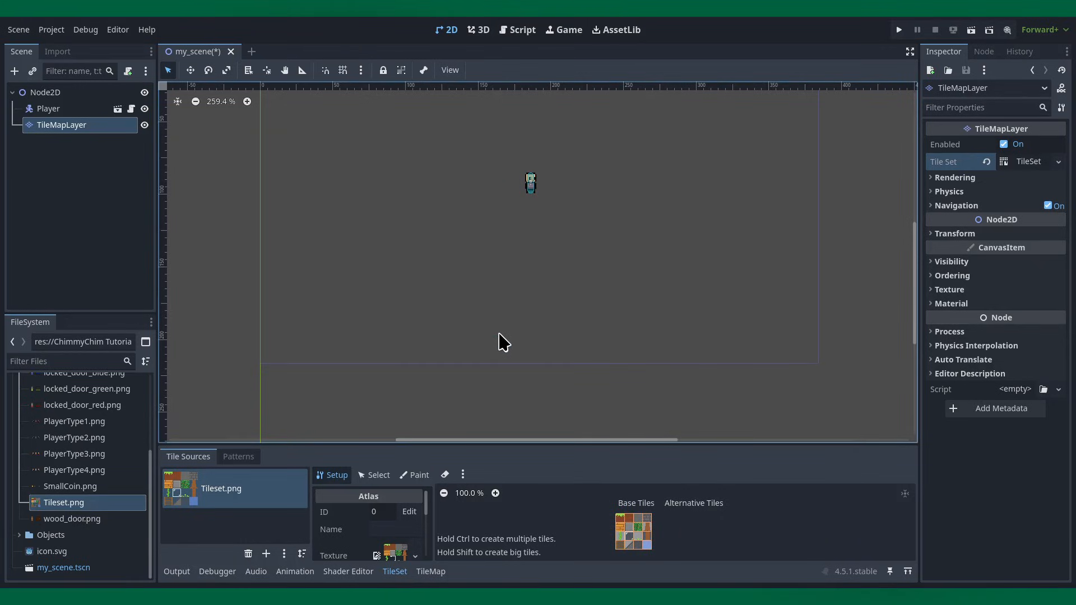
Step: Enlarge the TileSet editor and add one physics layer to the TileMapLayer's tile set
left_click_drag(575, 444, 569, 265)
scroll(651, 418, "up", 16)
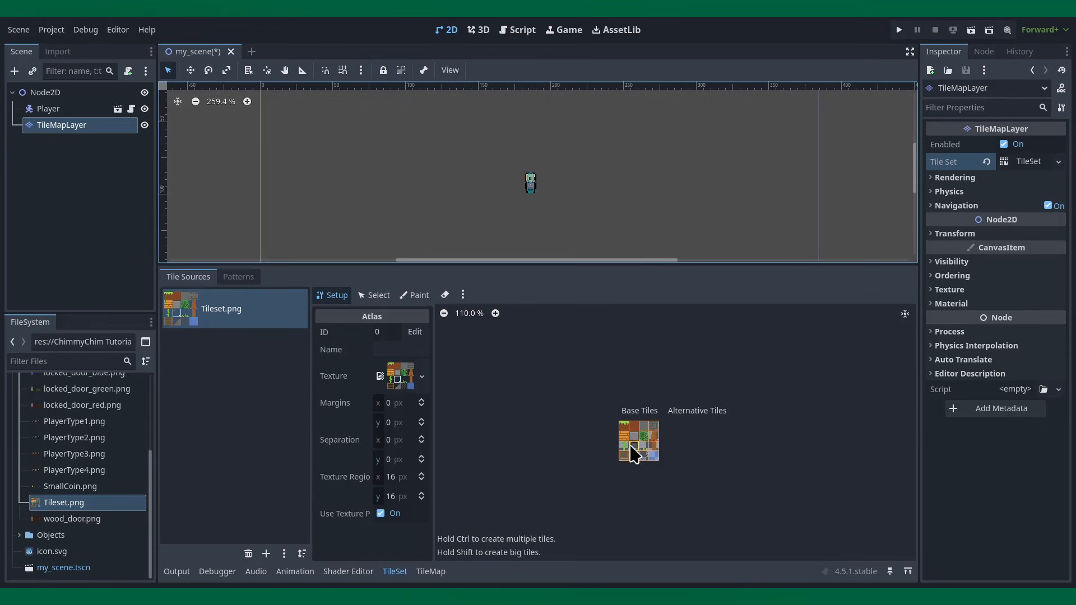
scroll(691, 441, "up", 1)
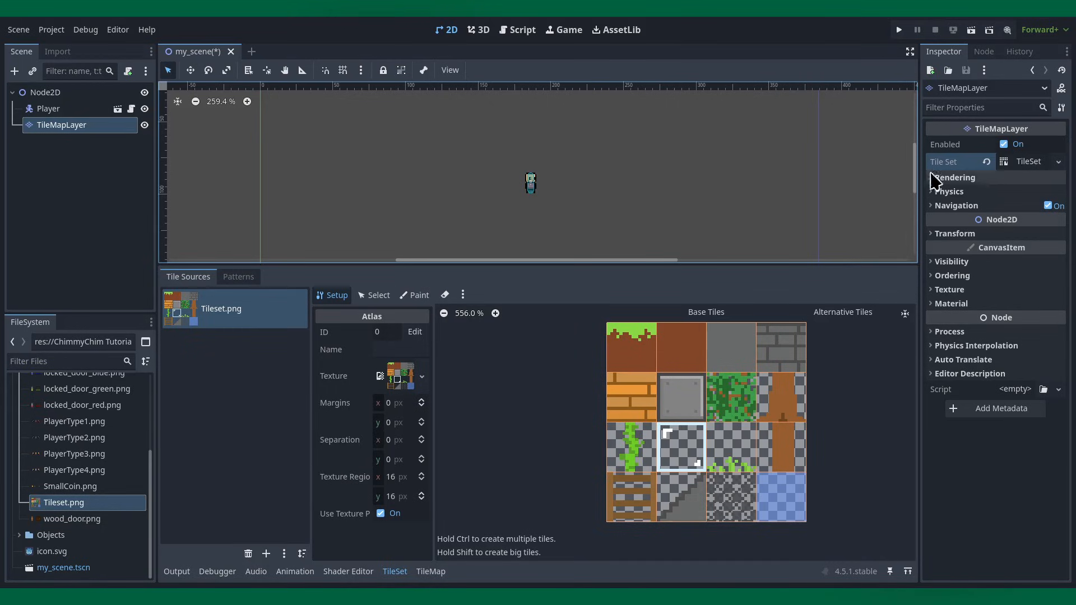
left_click(1018, 163)
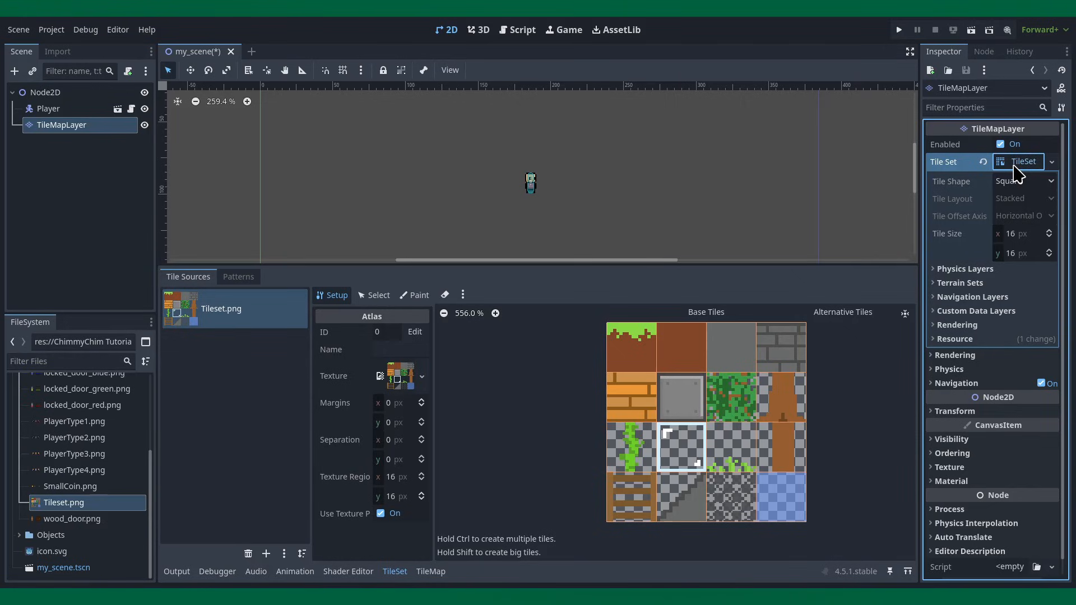
left_click(965, 270)
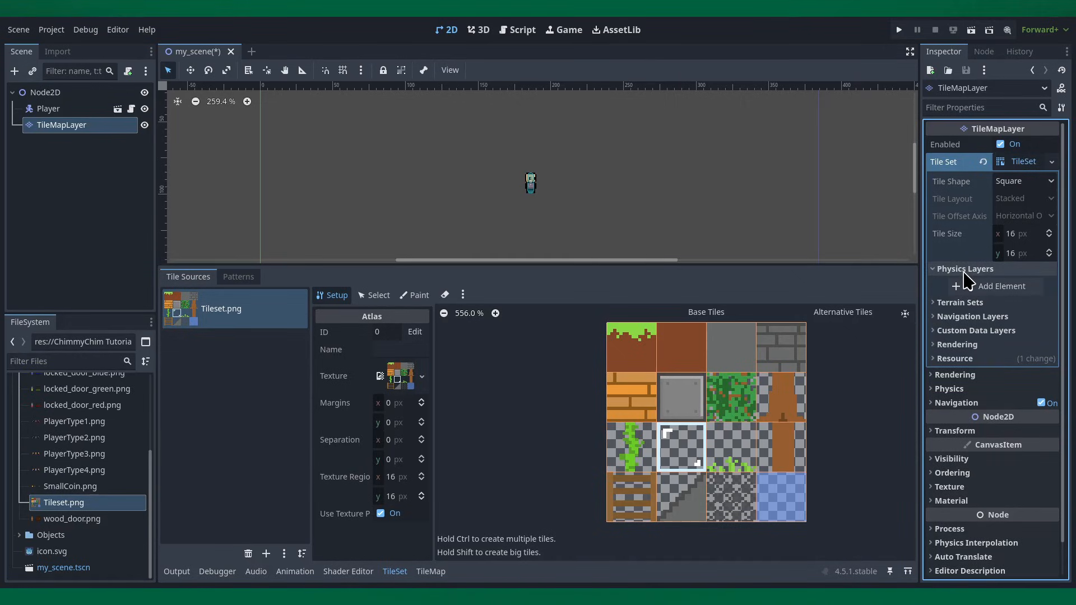
left_click(990, 287)
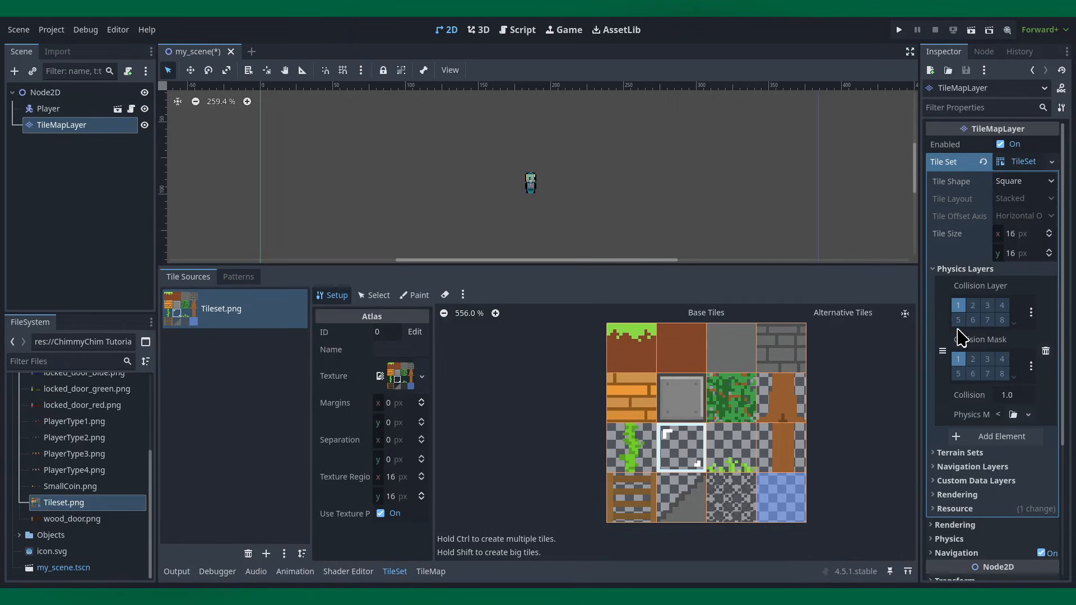
Step: Paint full-square Physics Layer 0 collision onto the grass, dirt, orange brick, metal block, plain stone and grey brick tiles
left_click(415, 296)
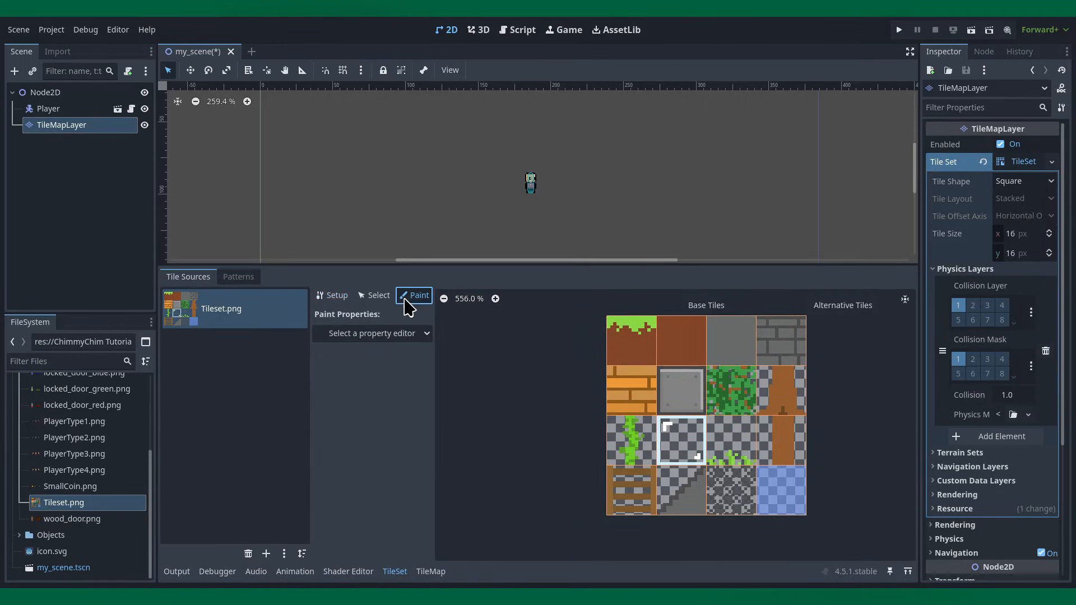
left_click(363, 336)
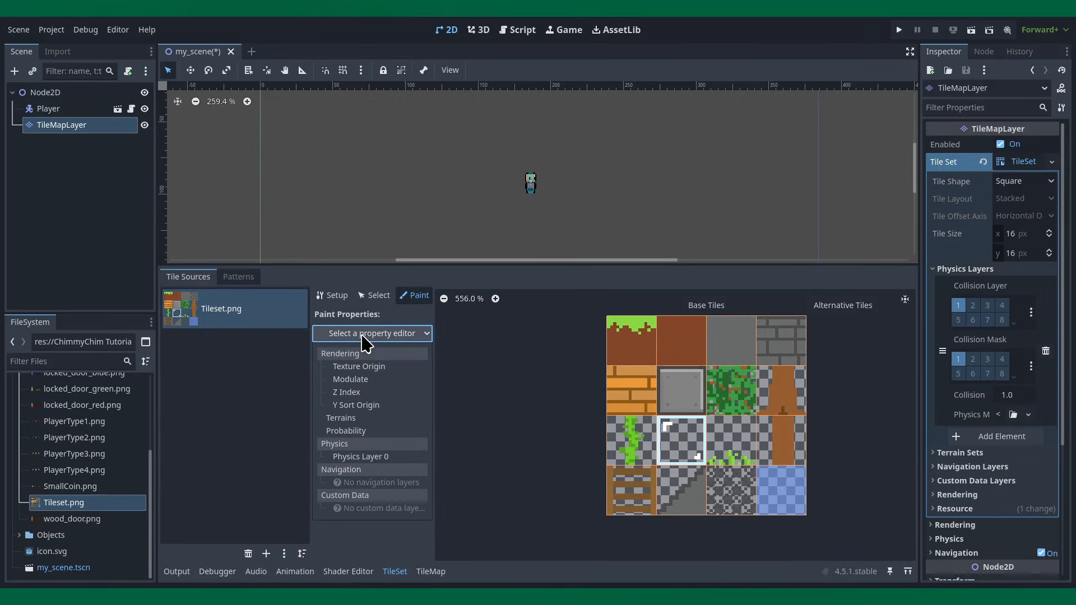
left_click(371, 457)
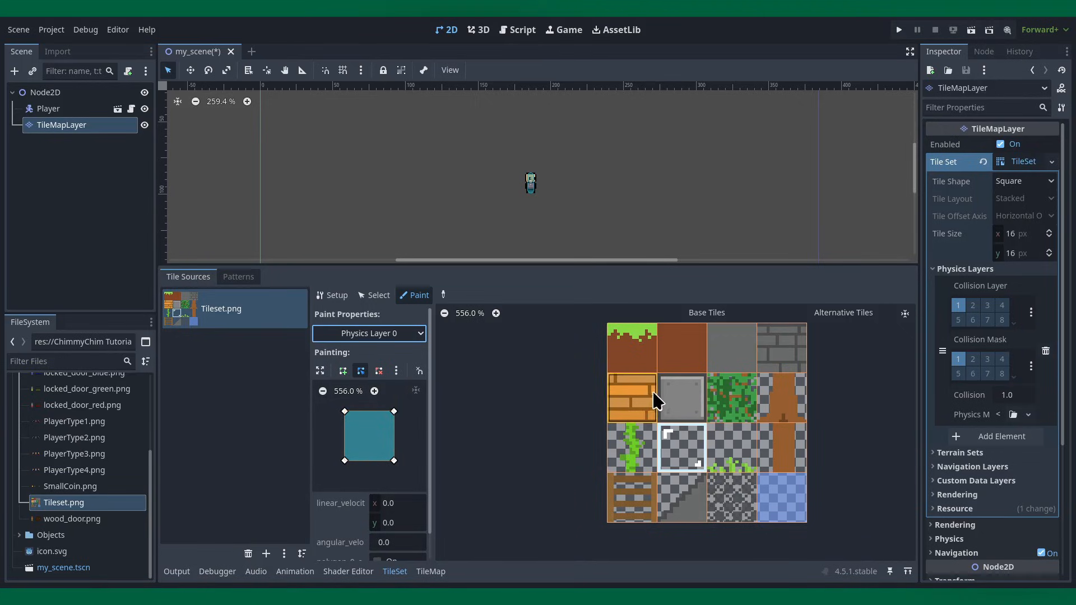
left_click(644, 355)
left_click(675, 356)
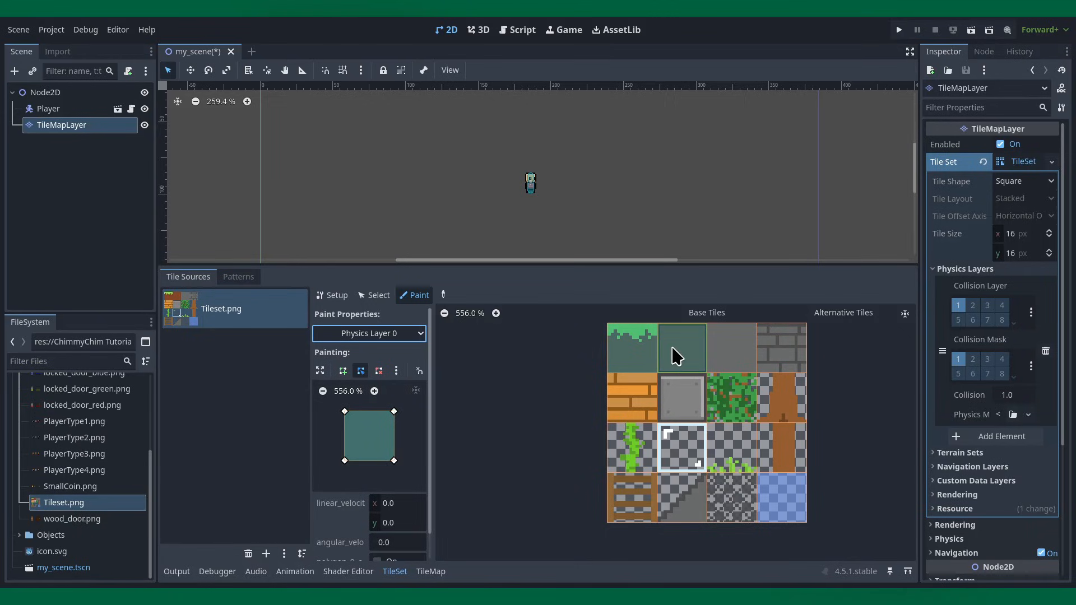
left_click(642, 419)
left_click(685, 414)
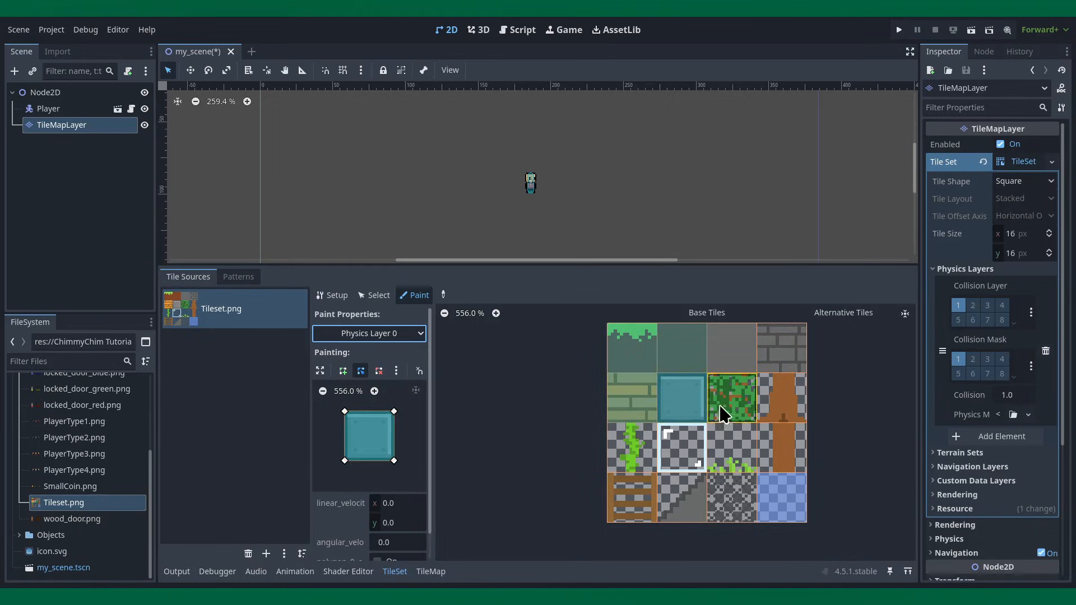
left_click(731, 350)
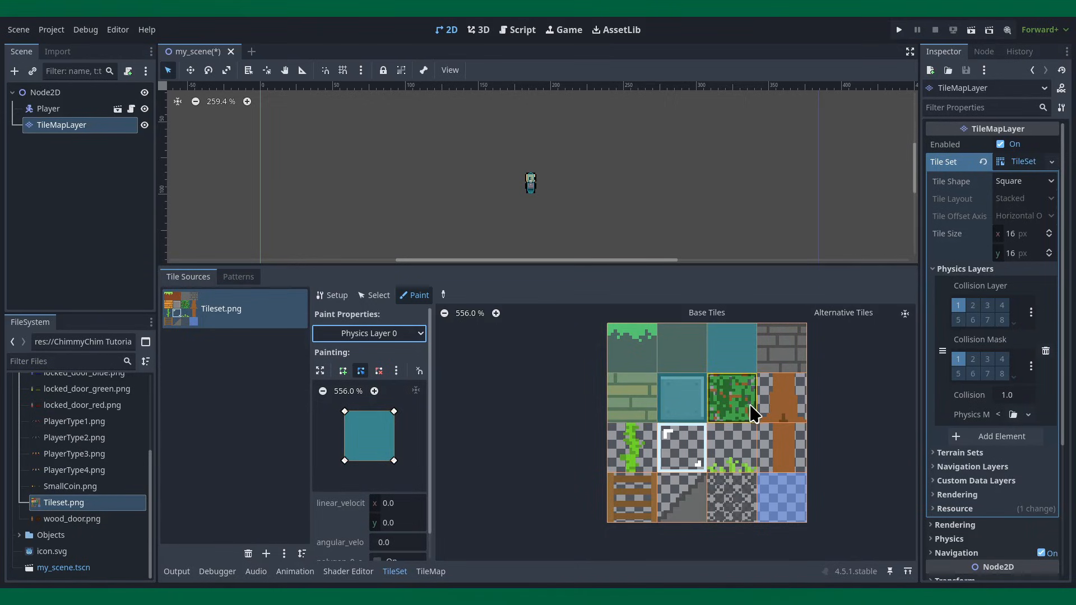
left_click(787, 350)
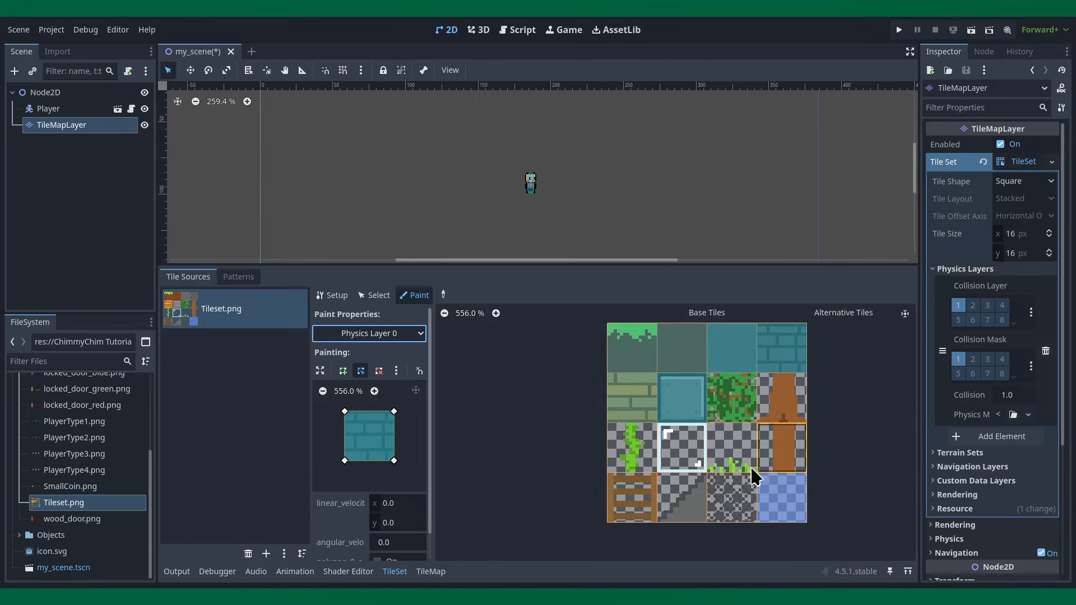
Step: Paint full-square Physics Layer 0 collision onto the gravel, glass and tree trunk base tiles
left_click(720, 510)
left_click(690, 453)
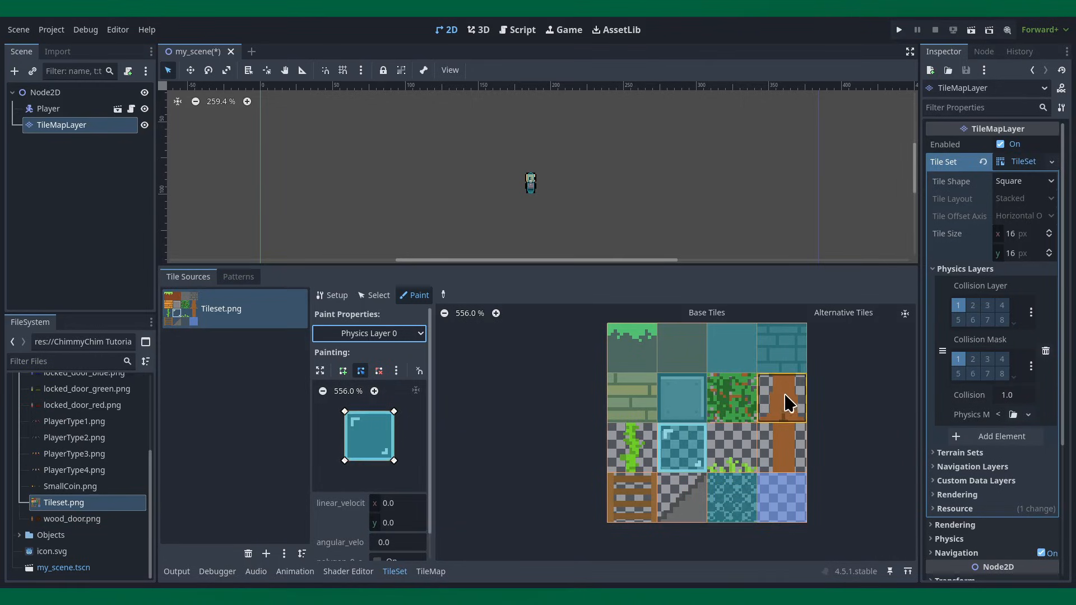
left_click(788, 403)
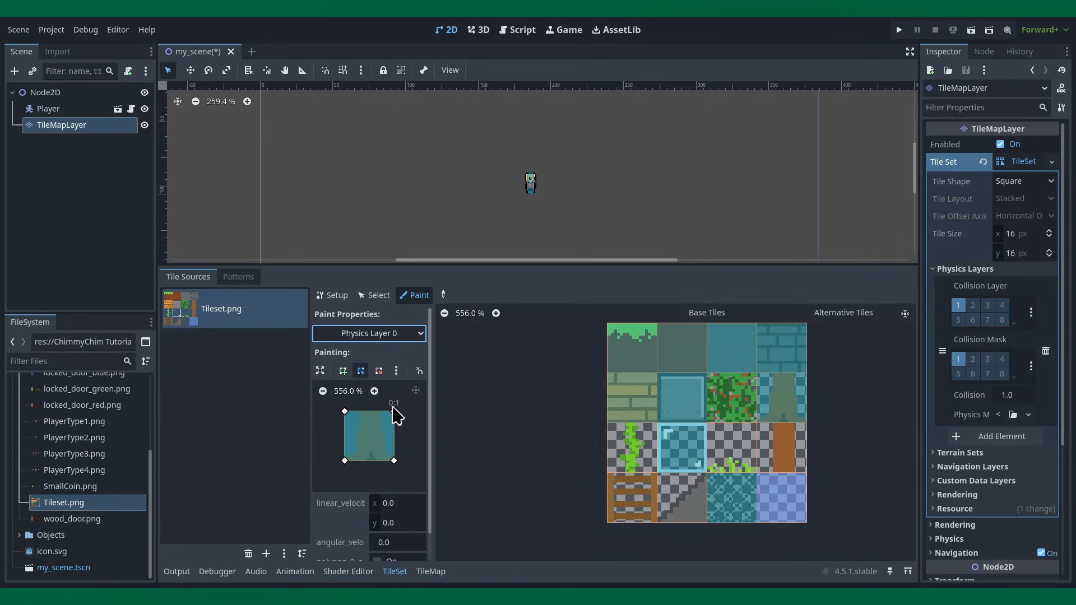
Step: With grid snap on, narrow the collision polygon to the middle two of four columns and paint it onto both tree trunk tiles
left_click(420, 371)
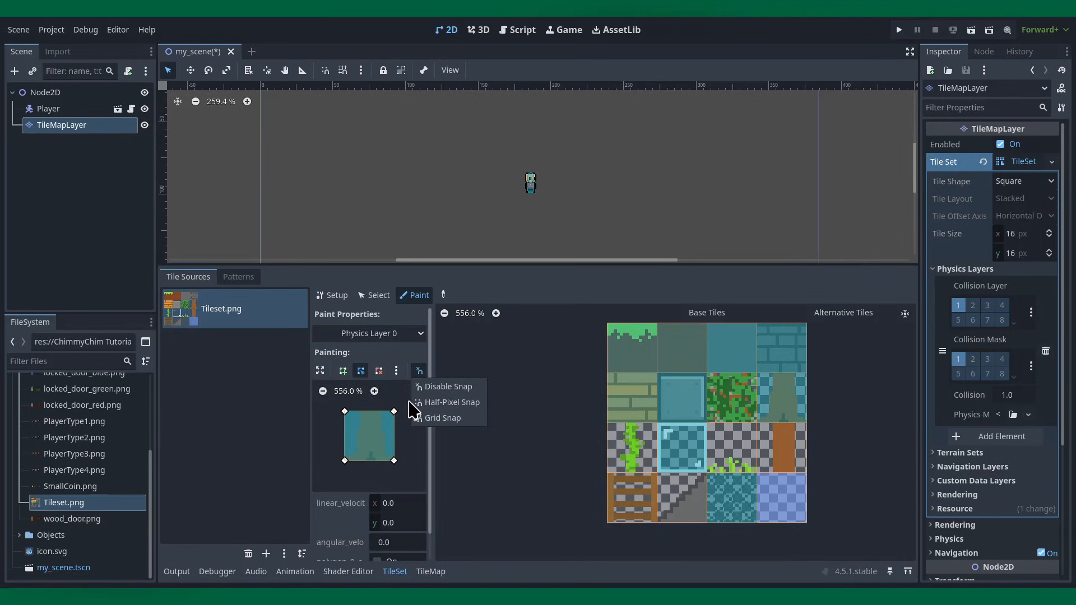
left_click(428, 418)
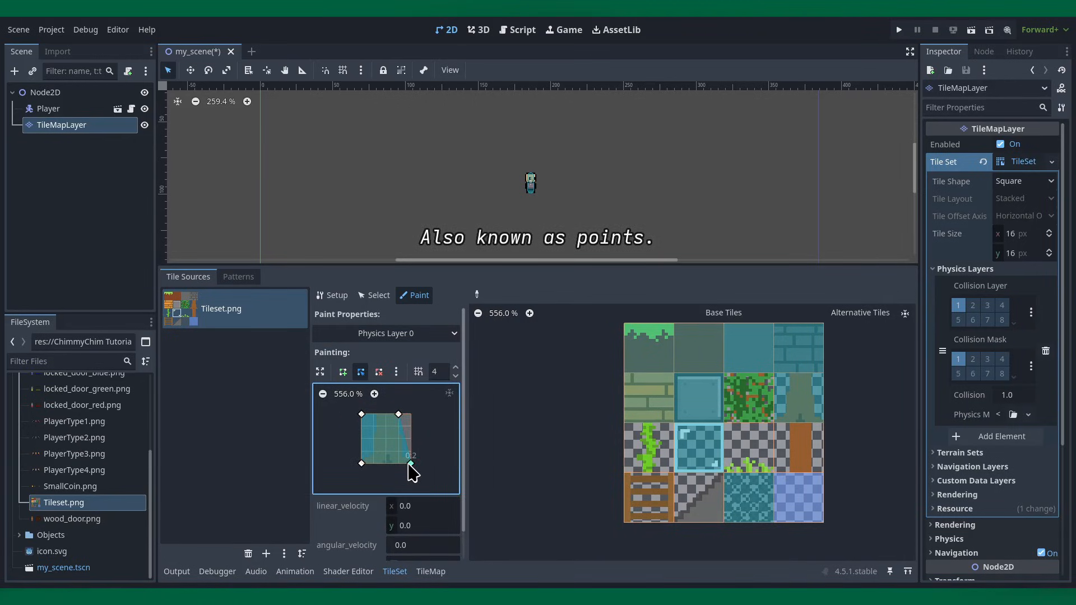
left_click_drag(411, 464, 398, 463)
left_click_drag(362, 414, 374, 414)
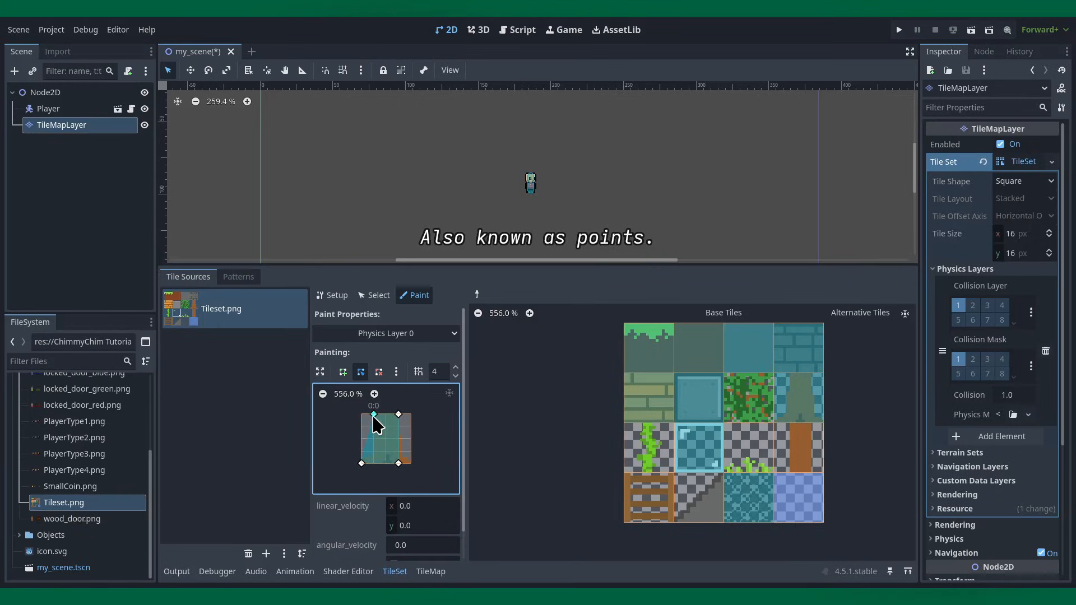
left_click_drag(361, 463, 374, 464)
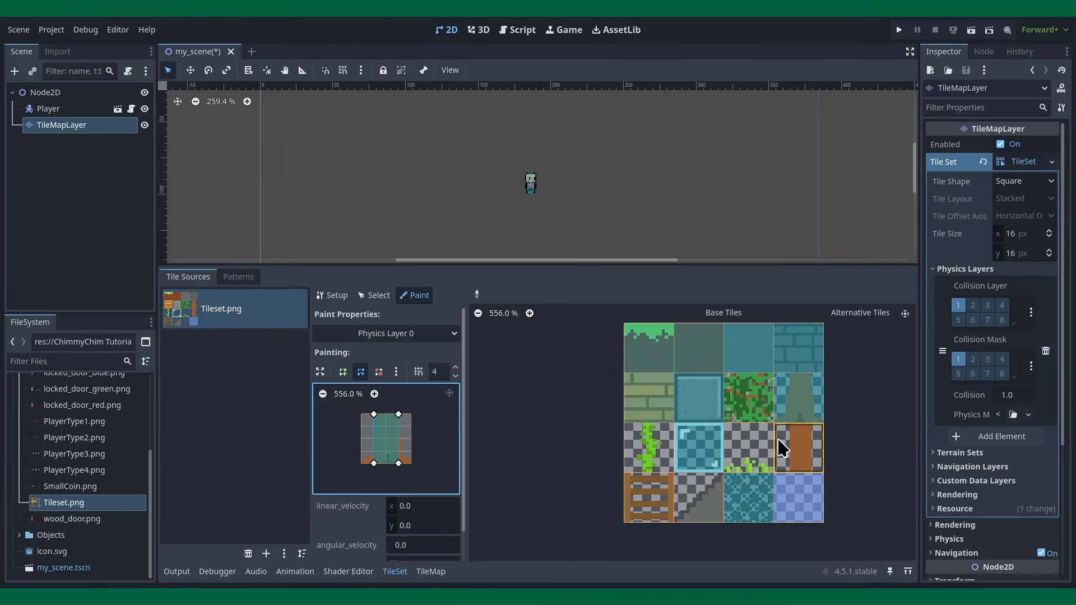
left_click(795, 409)
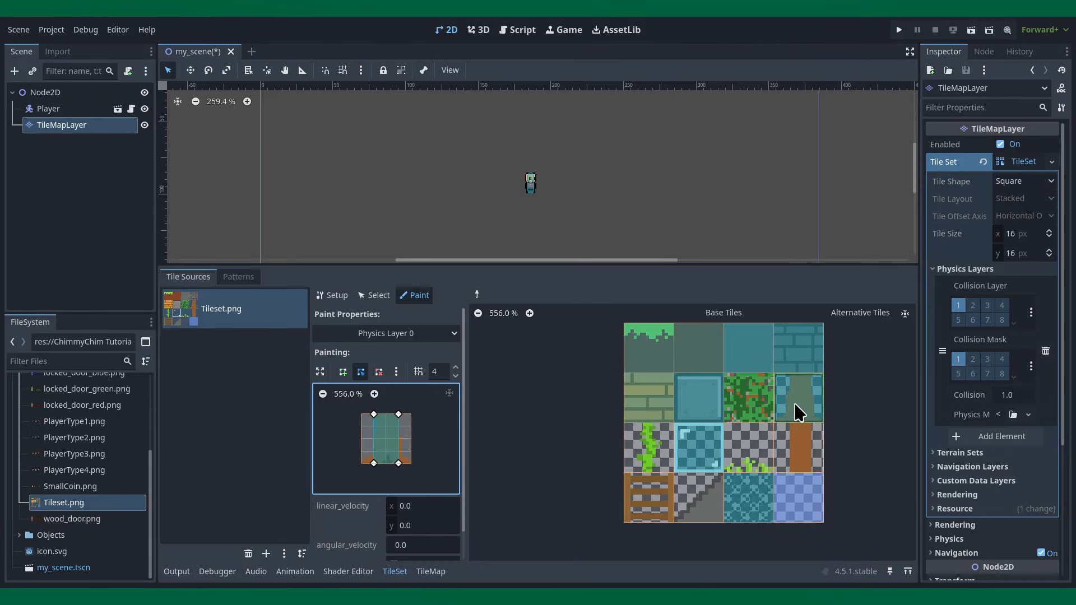
left_click(808, 460)
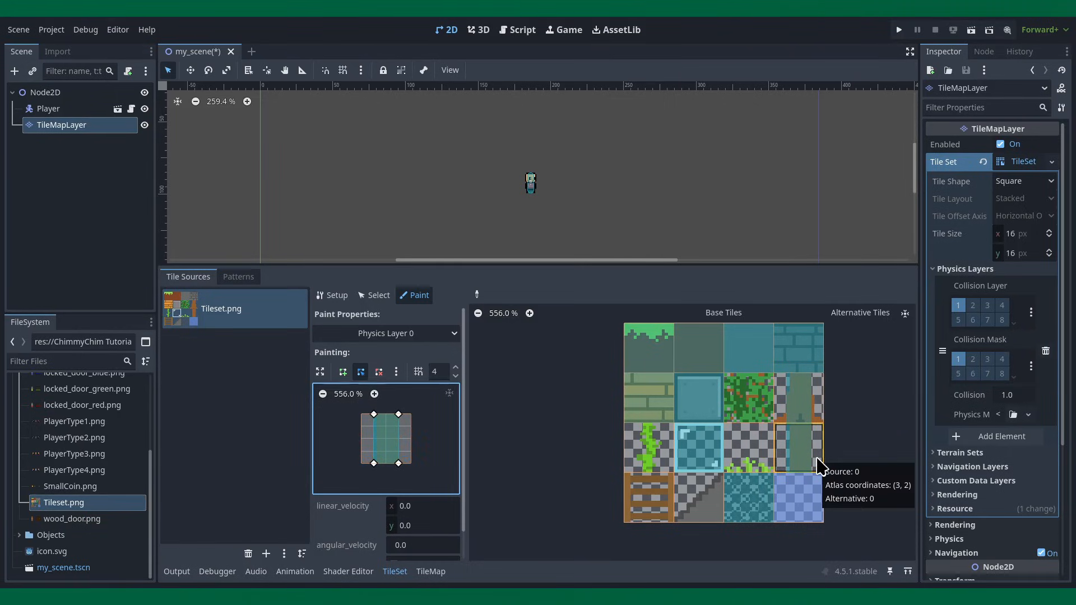
Step: Paint collision onto the stone slope tile and reshape its polygon into a triangle filling the lower-right half
left_click(705, 497)
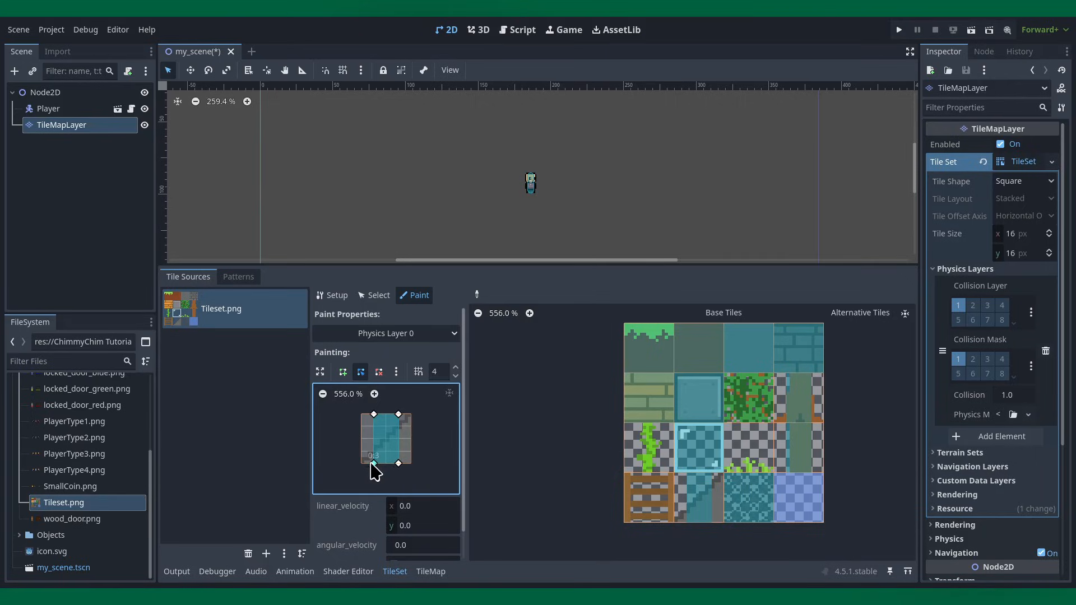
left_click_drag(374, 463, 362, 464)
left_click_drag(400, 416, 412, 415)
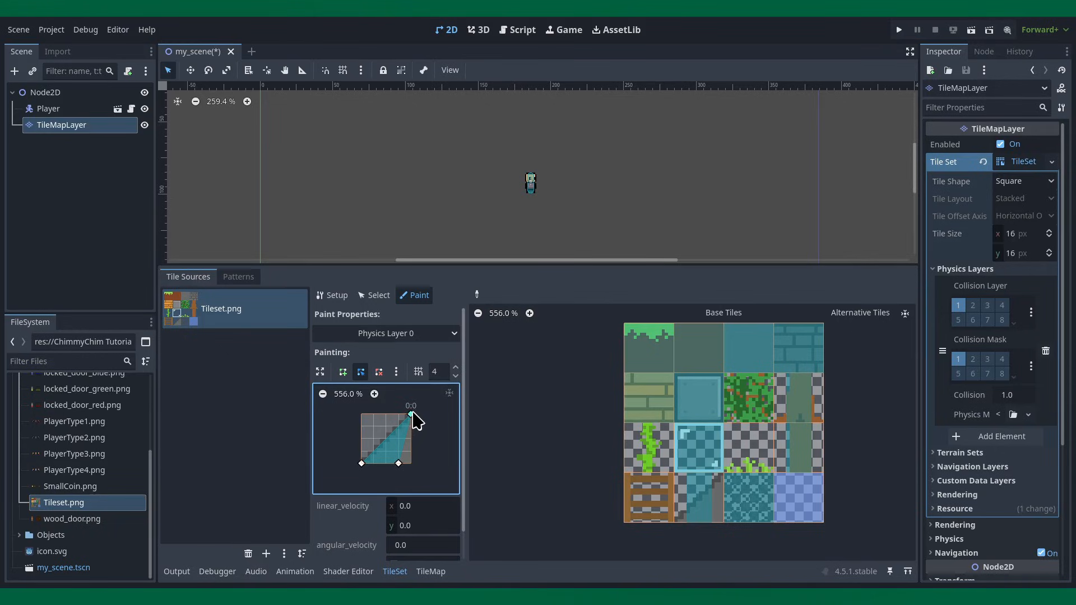
left_click_drag(399, 464, 412, 465)
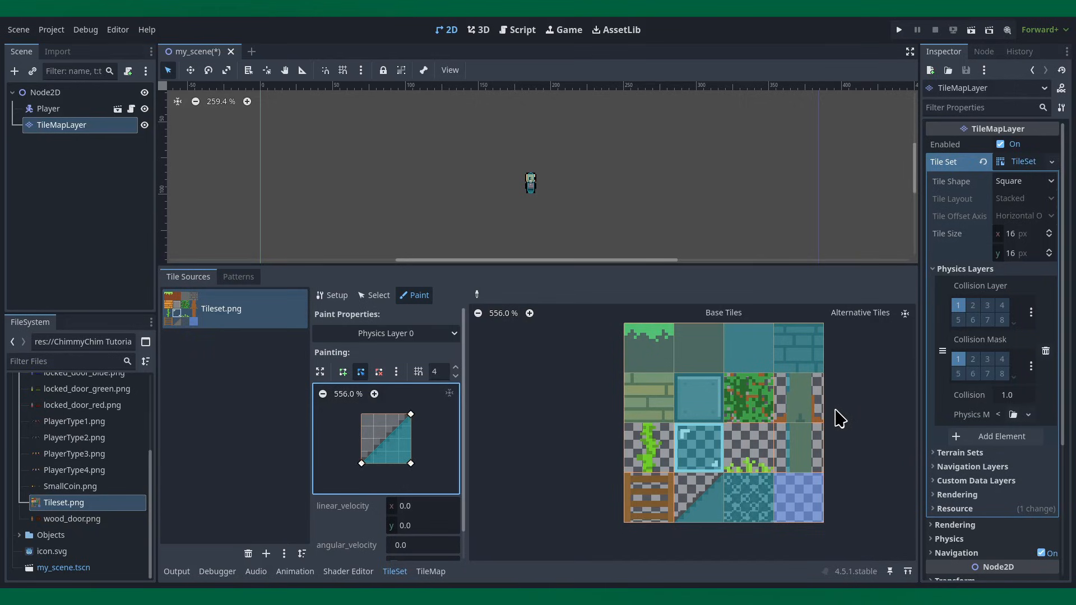
Step: Switch to tile map painting, enlarge the viewport and build a ground of grass, dirt and stone tiles beneath the player
left_click(430, 572)
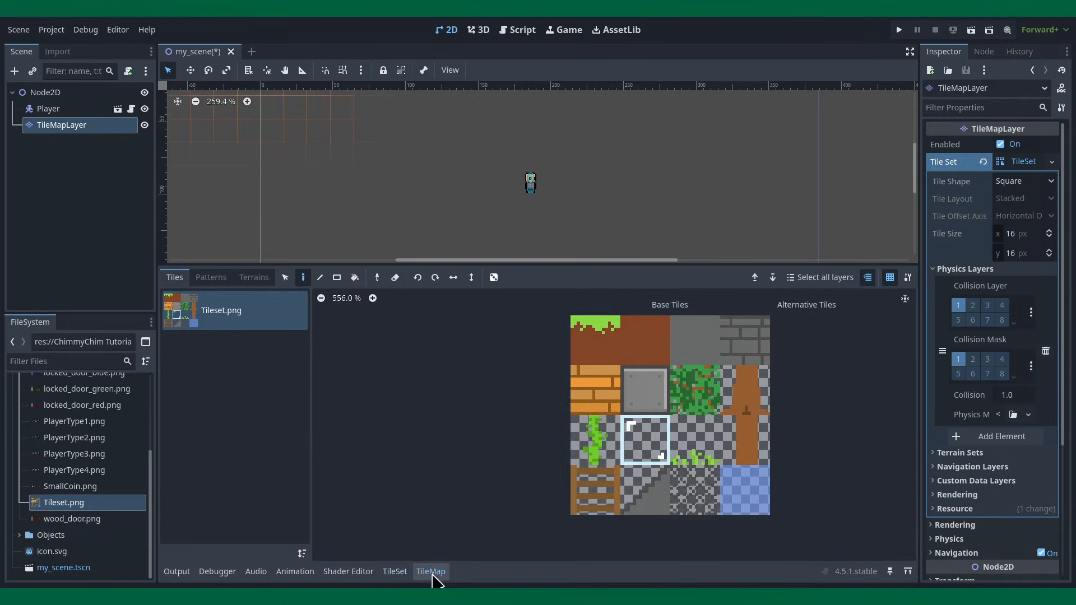
left_click_drag(543, 265, 547, 355)
scroll(547, 269, "up", 2)
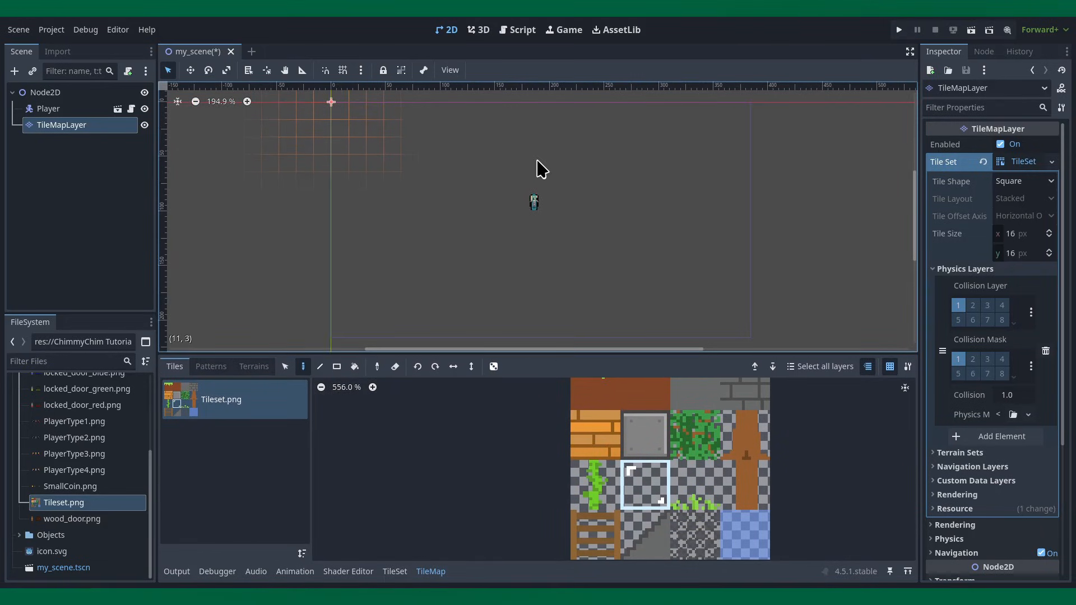
left_click(591, 397)
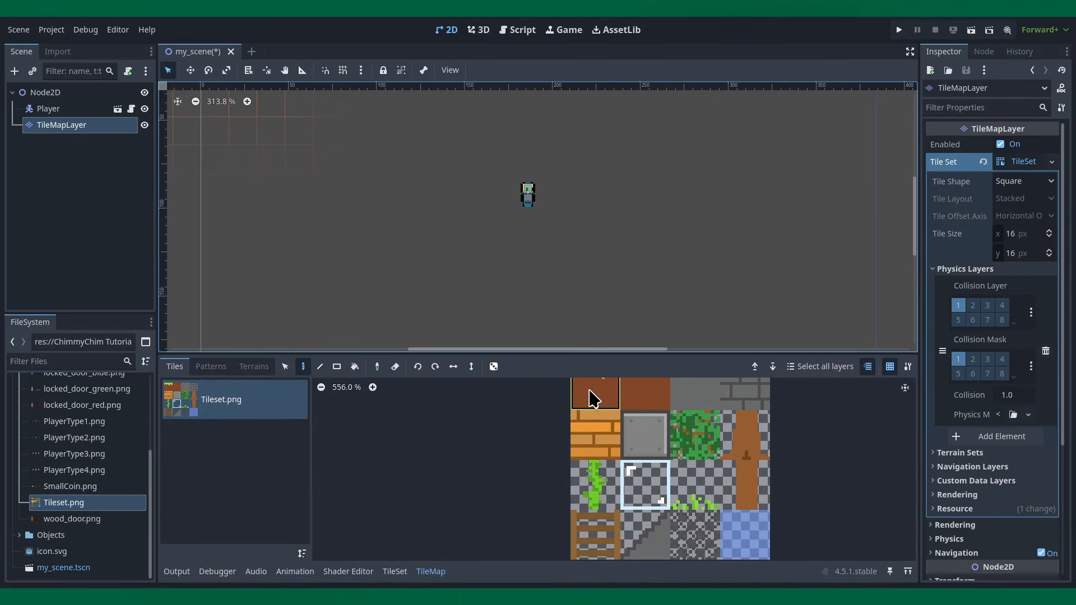
mouse_move(396, 259)
left_mouse_down()
mouse_move(690, 247)
mouse_move(384, 272)
mouse_move(491, 231)
left_mouse_up()
left_click(661, 399)
left_click(695, 395)
scroll(564, 269, "down", 2)
left_click(554, 269)
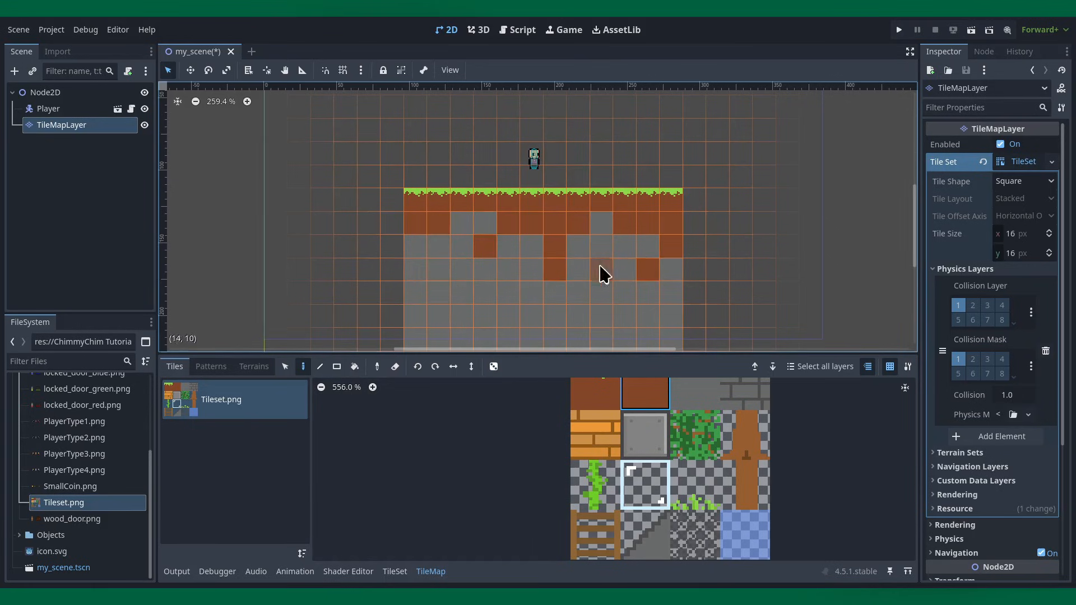
Step: Paint a tree with a trunk and leaf canopy on the ground, plus grass tufts along the surface
scroll(578, 168, "up", 6)
left_click(745, 436)
left_click(662, 256)
left_click(755, 485)
left_click_drag(662, 215, 661, 112)
left_click(695, 435)
left_click_drag(615, 152, 715, 207)
left_click(695, 486)
left_click_drag(388, 292, 478, 291)
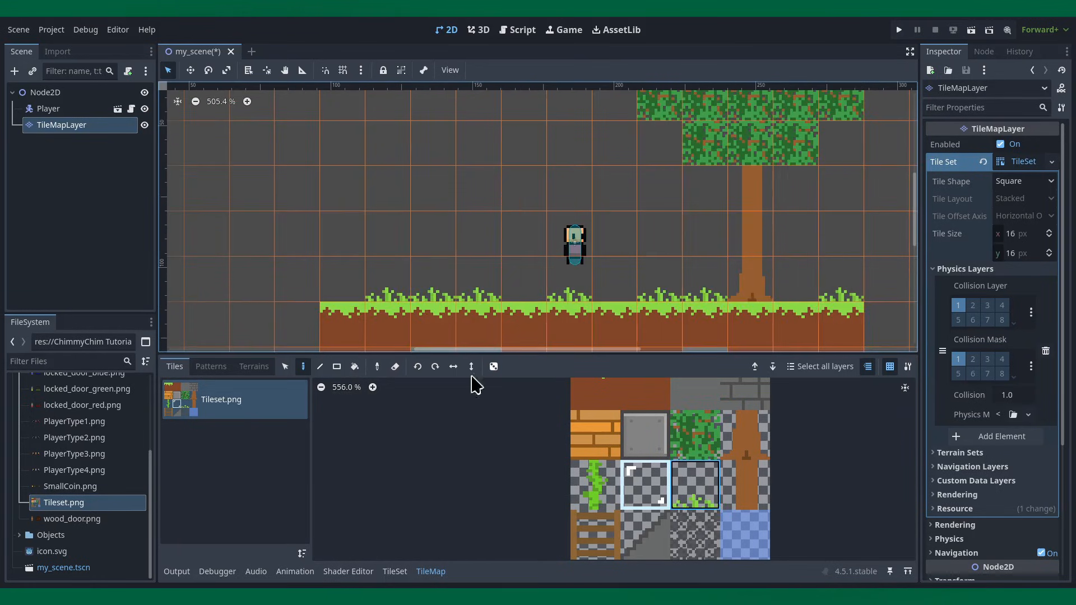
scroll(505, 225, "down", 2)
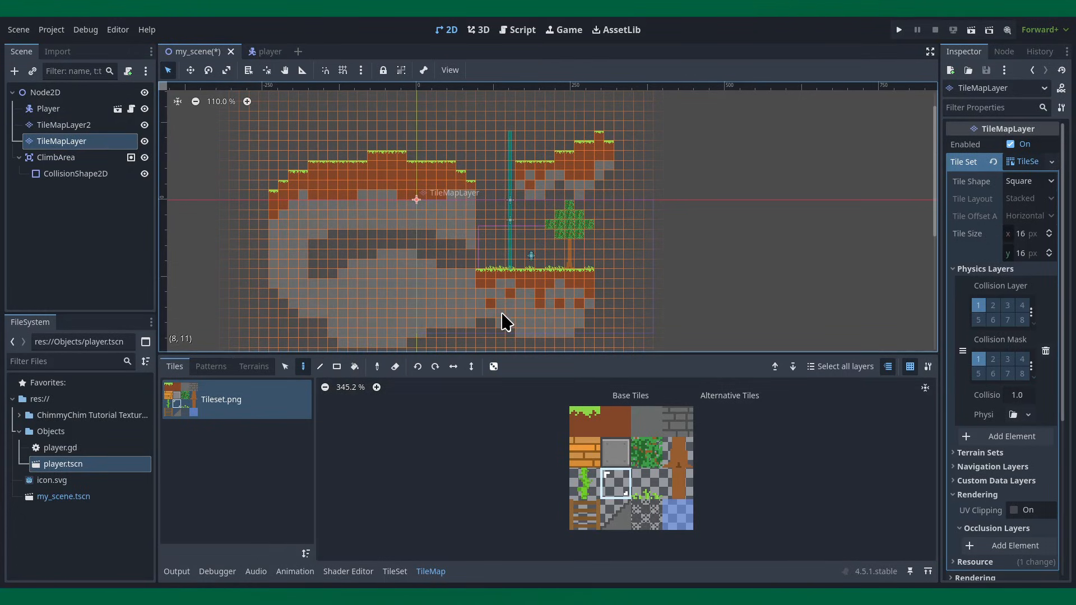
Step: Save the TileMapLayer's tile set as the resource file tileset.tres in the project root
right_click(1033, 165)
left_click(1001, 323)
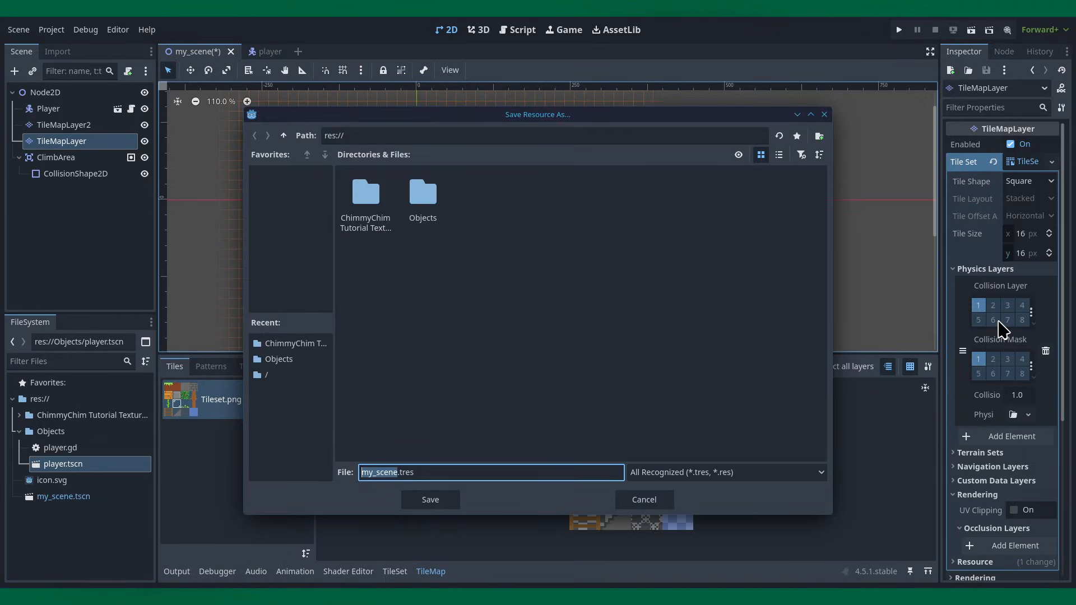
type("tileset")
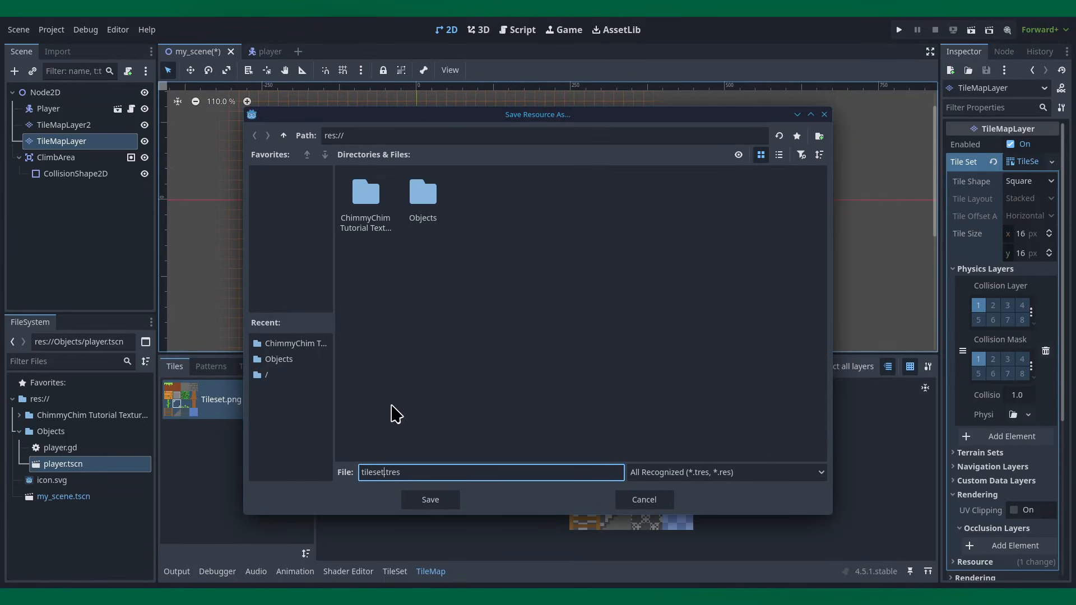
left_click(419, 503)
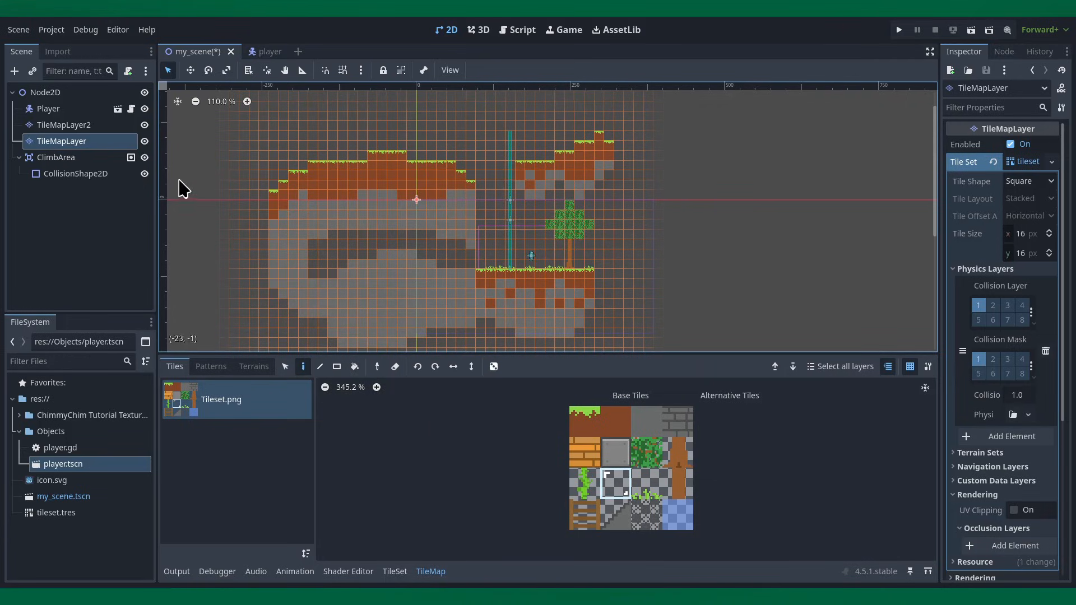
Step: Add another TileMapLayer node under Node2D and assign tileset.tres as its tile set
right_click(77, 94)
left_click(84, 101)
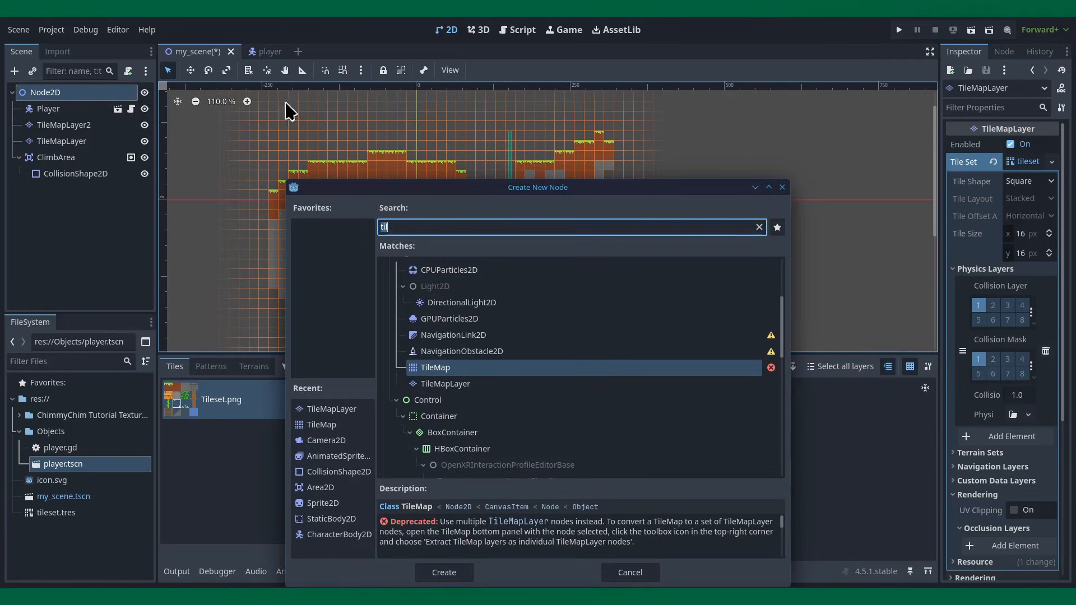
double_click(449, 385)
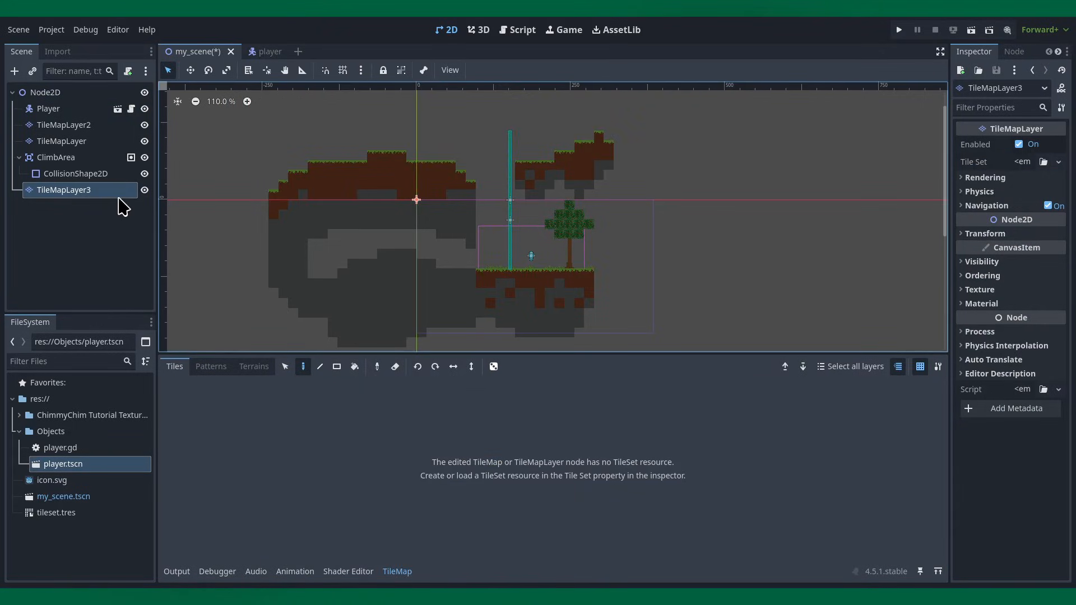
left_click_drag(62, 514, 1023, 167)
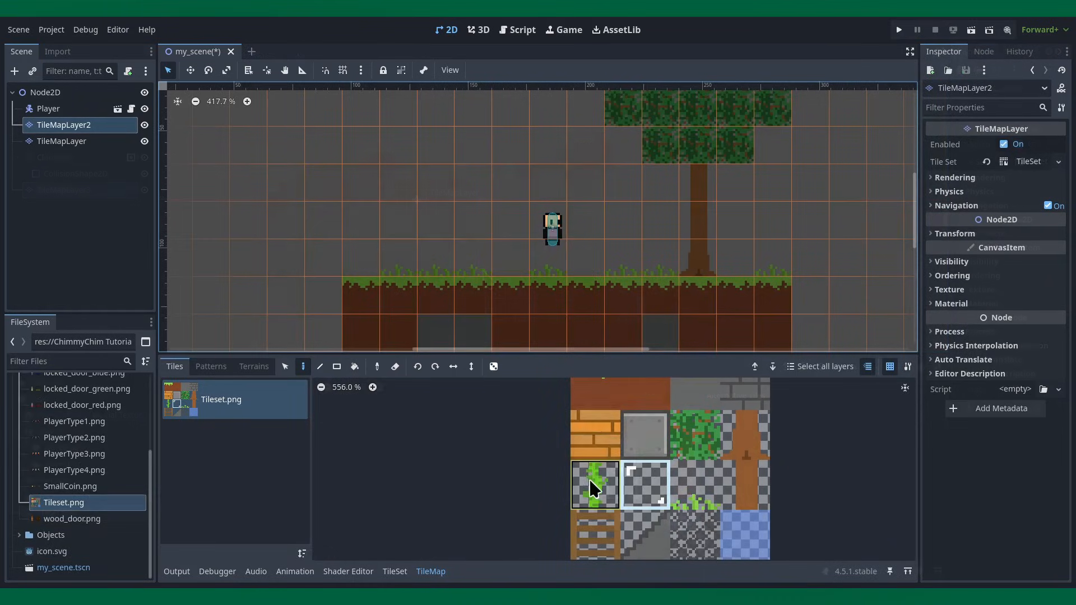
Step: Paint a tall vertical vine on TileMapLayer2, rising from the grass to the left of the player
left_click(596, 483)
left_click_drag(473, 259, 484, 122)
scroll(500, 232, "down", 5)
scroll(516, 254, "down", 7)
scroll(504, 134, "up", 5)
mouse_move(501, 194)
left_mouse_down()
mouse_move(497, 209)
mouse_move(499, 161)
mouse_move(504, 168)
left_mouse_up()
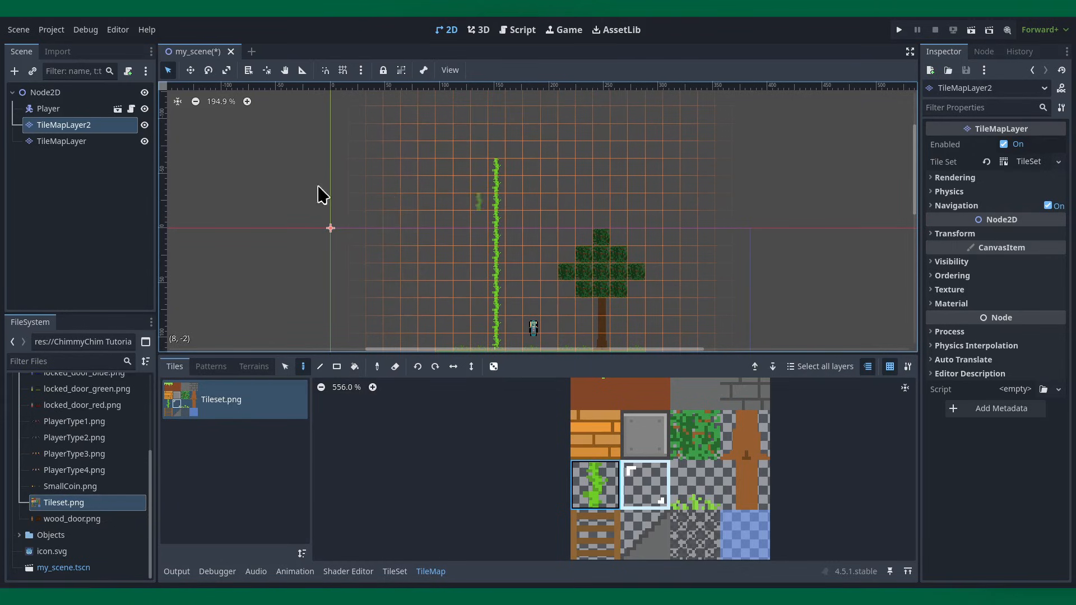
Step: Set the Z Index of TileMapLayer2 to -1 in its ordering properties
left_click(115, 142)
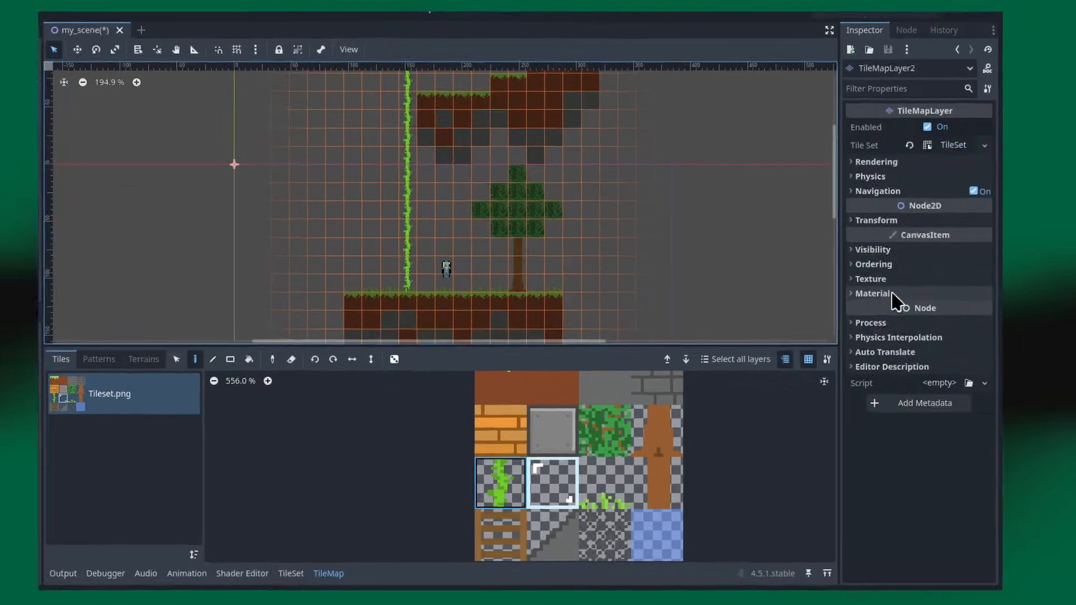
left_click(978, 279)
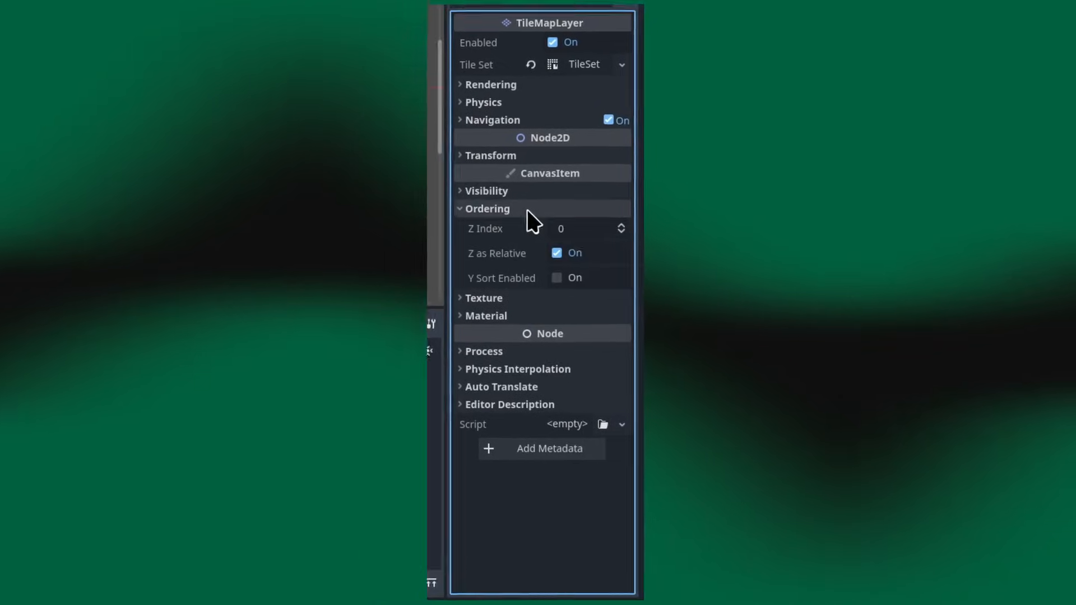
left_click(612, 232)
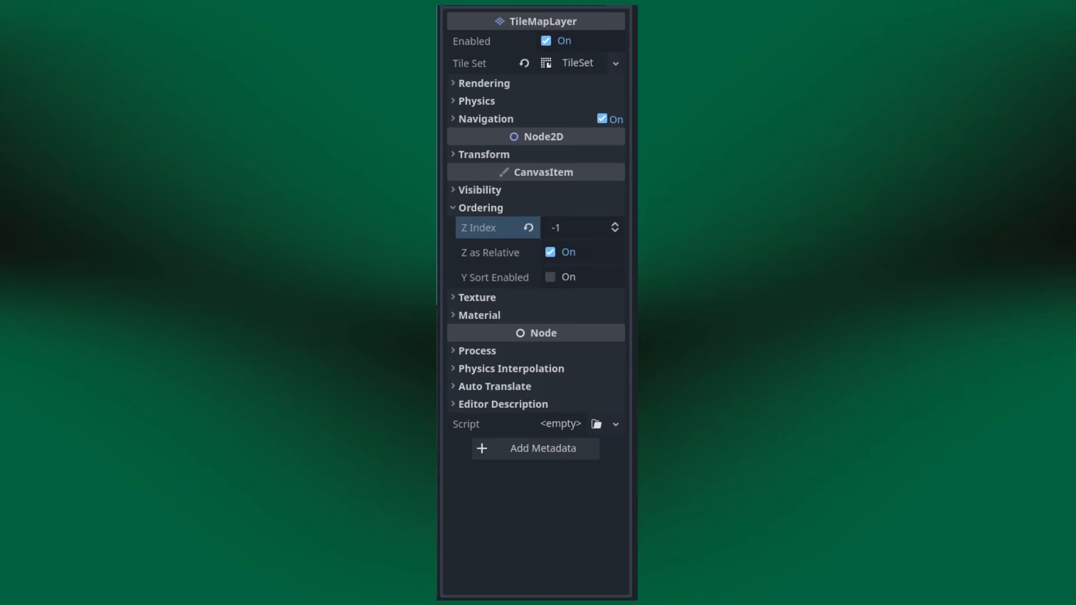
Step: Run the project and walk the player back and forth past the vine to check the layer ordering
key("F5")
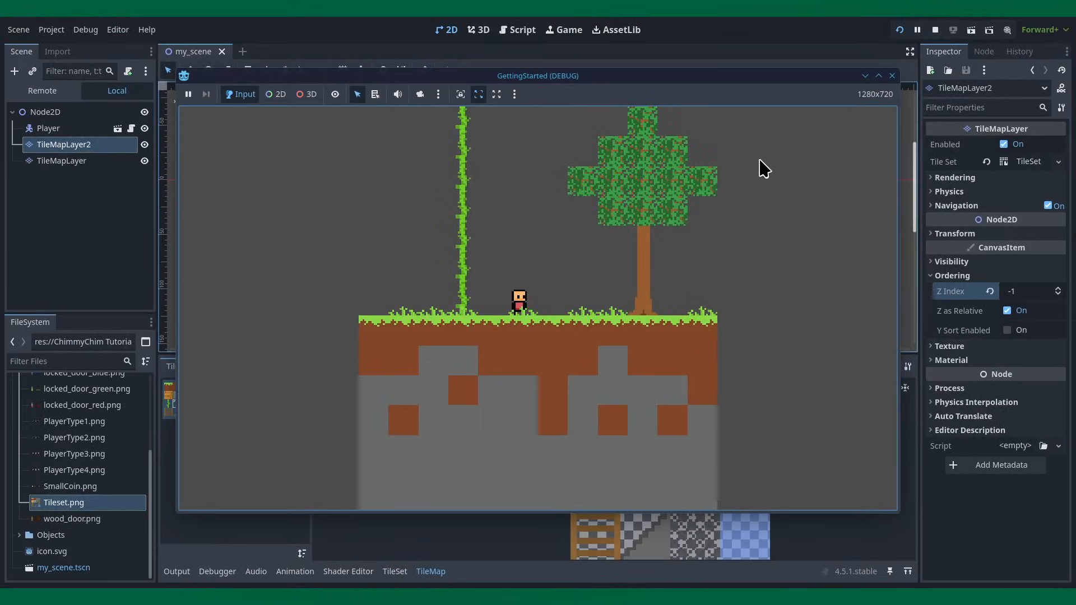
key("Left")
key("Left")
key("Right")
key("Left")
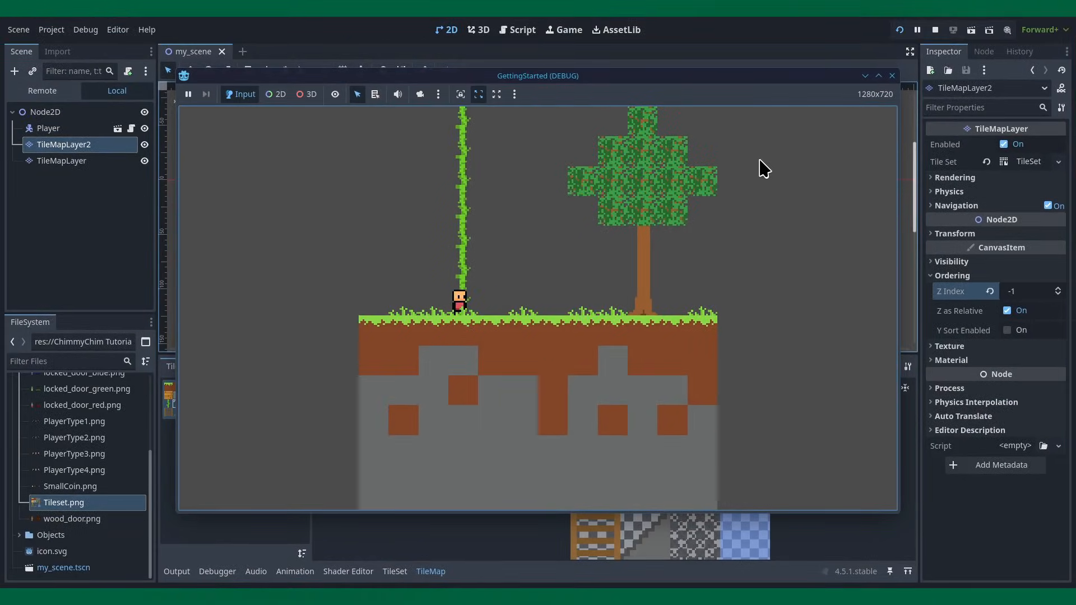
key("Right")
key("Right")
key("Left")
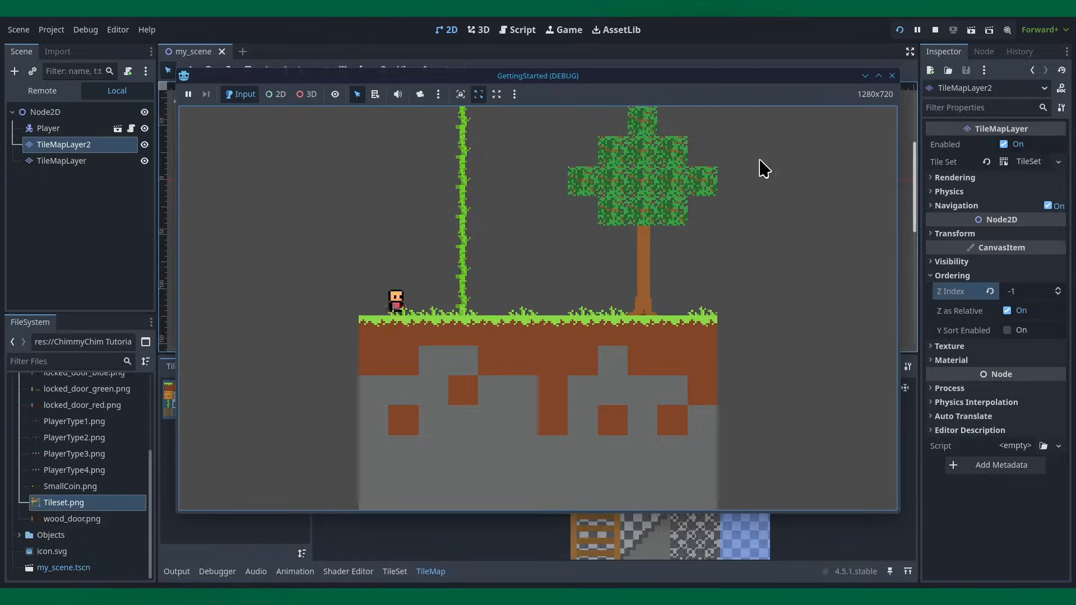
key("Right")
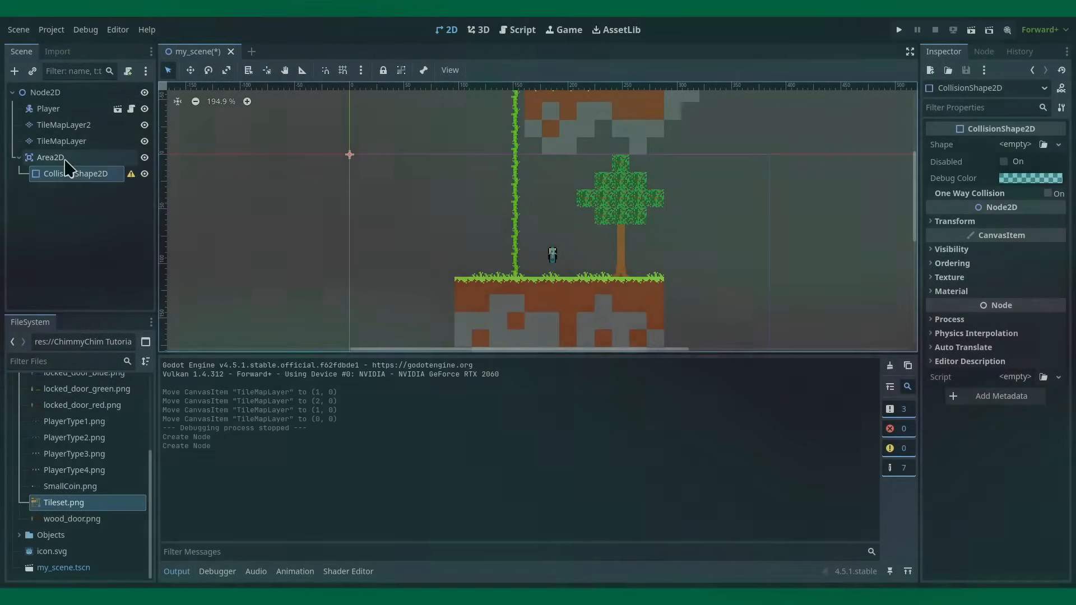
Step: Give the Area2D's CollisionShape2D a new rectangle shape and narrow it symmetrically about its centre
left_click(1014, 144)
left_click(1017, 240)
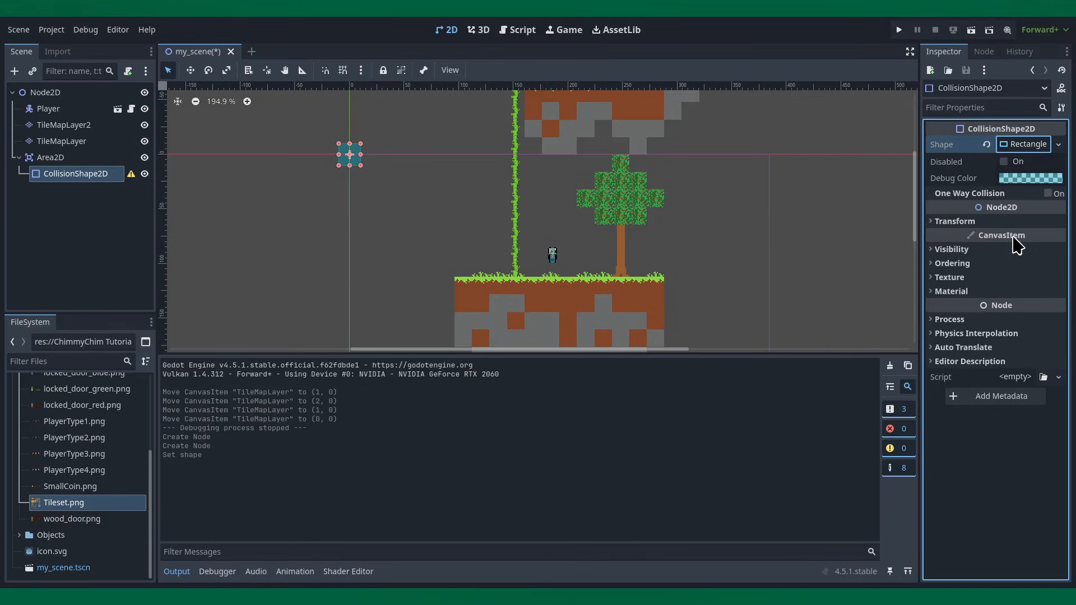
scroll(339, 149, "up", 2)
scroll(342, 150, "up", 8)
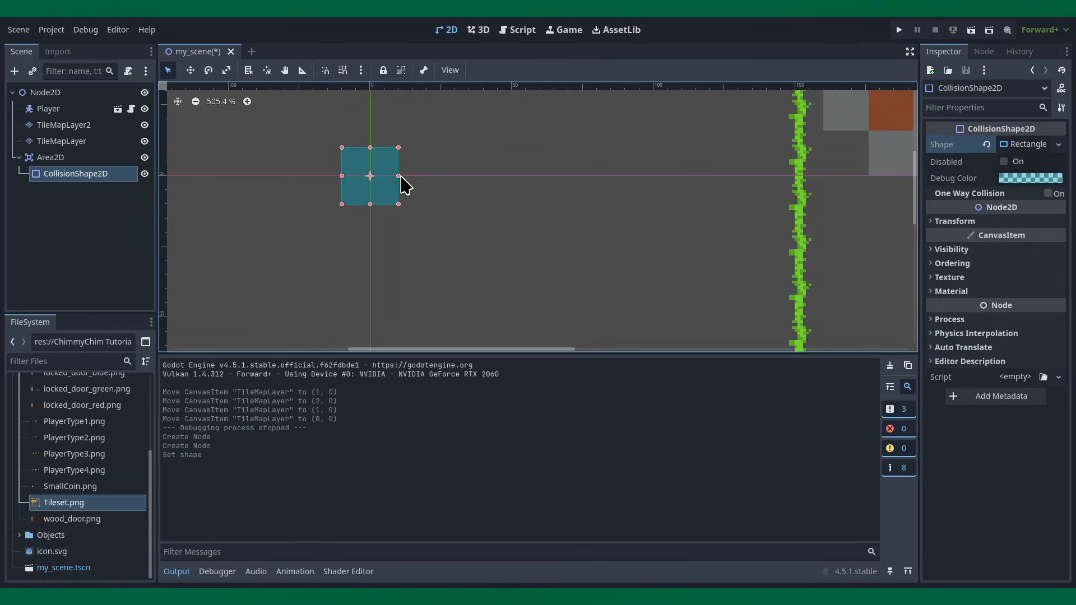
left_click_drag(399, 176, 377, 179)
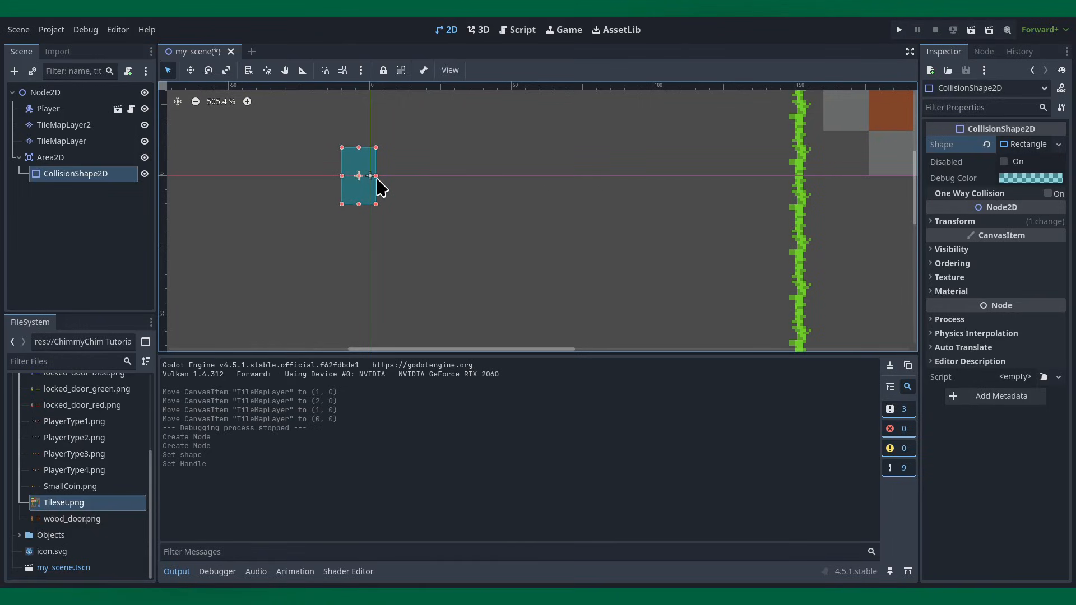
key("ctrl+z")
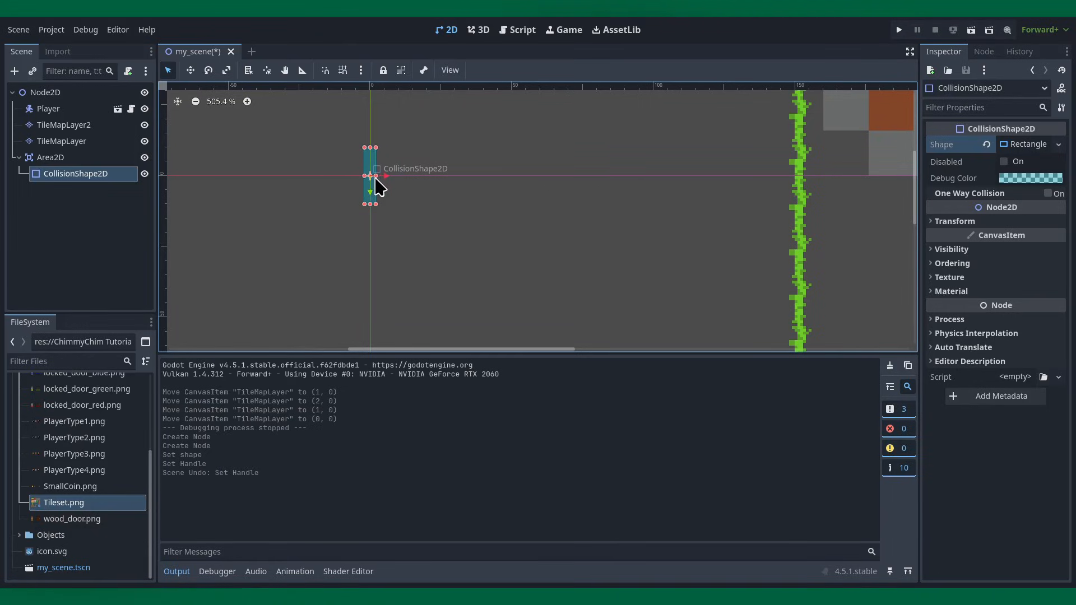
Step: Finish narrowing the collision rectangle symmetrically about its centre and rename its parent Area2D node to ClimbArea
left_click(375, 177)
scroll(303, 157, "down", 2)
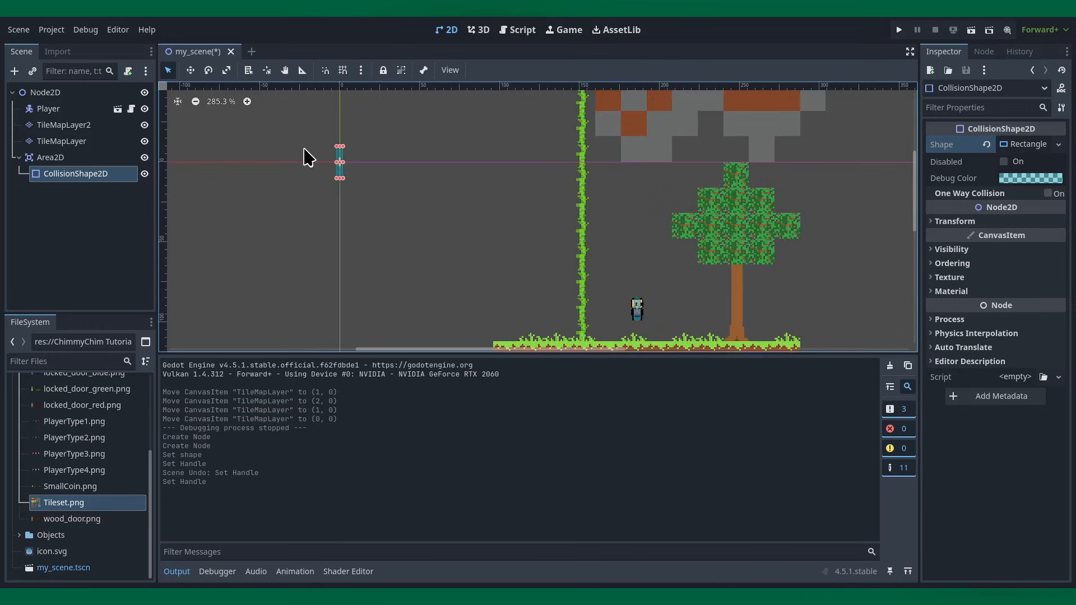
left_click(89, 159)
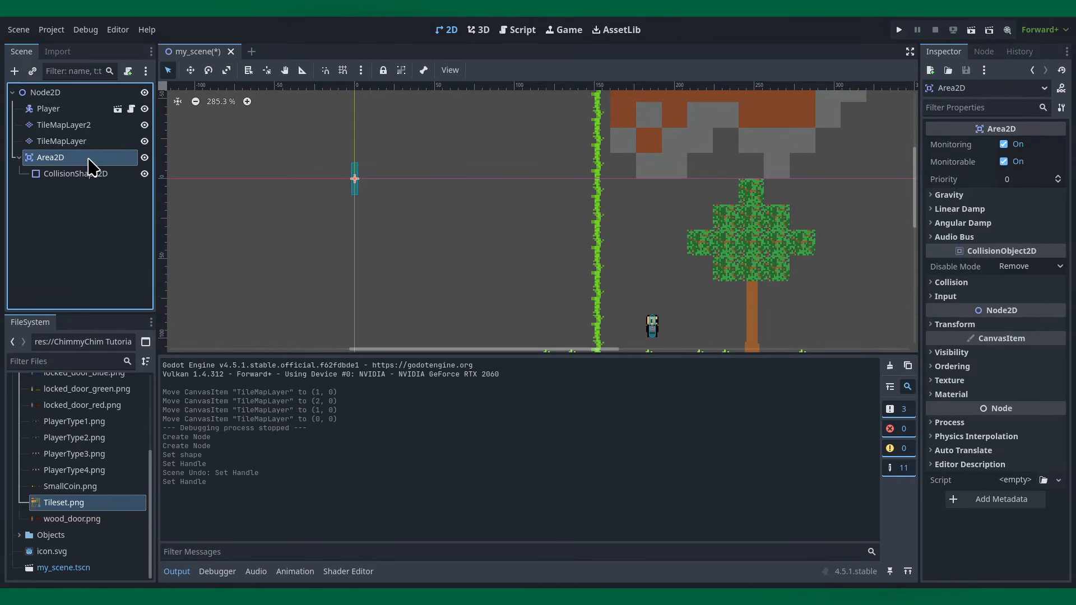
left_click(89, 159)
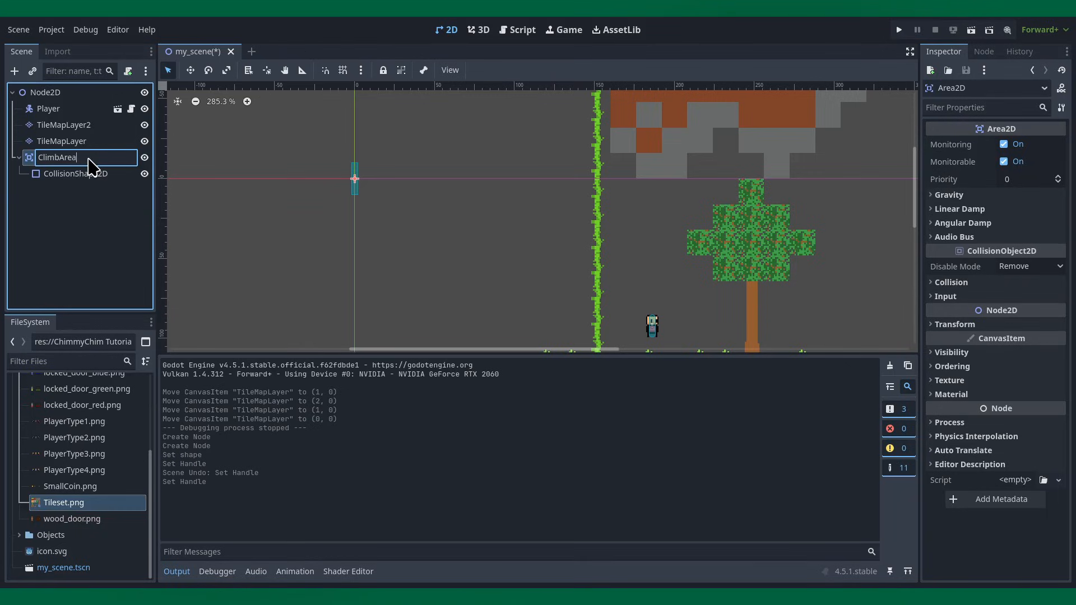
key("Return")
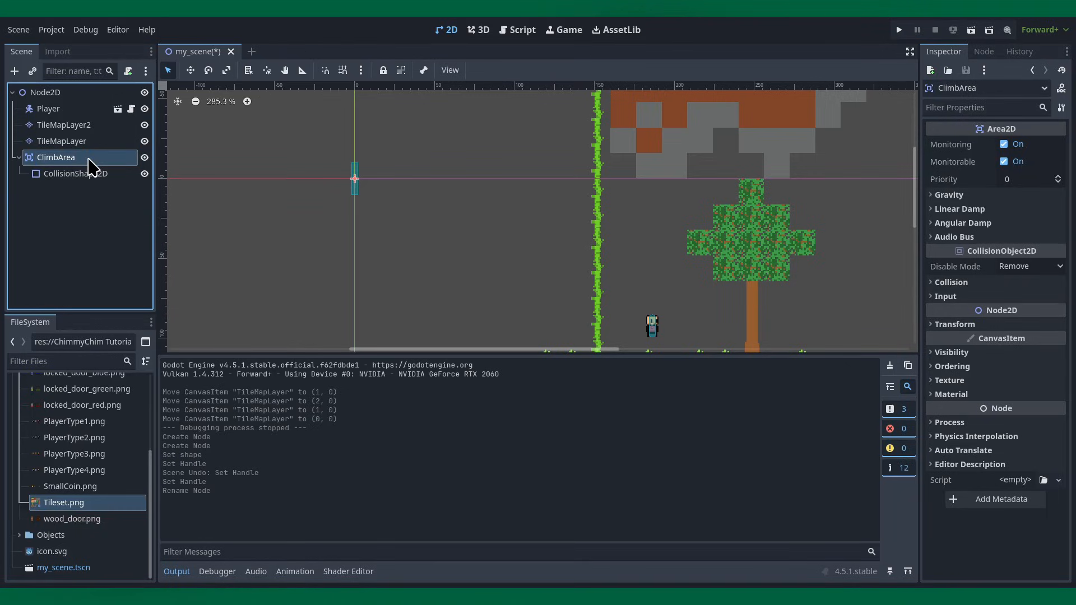
Step: Attach a new GDScript with the Node: Default template to ClimbArea, saved as res://Objects/climb_area.gd
right_click(89, 159)
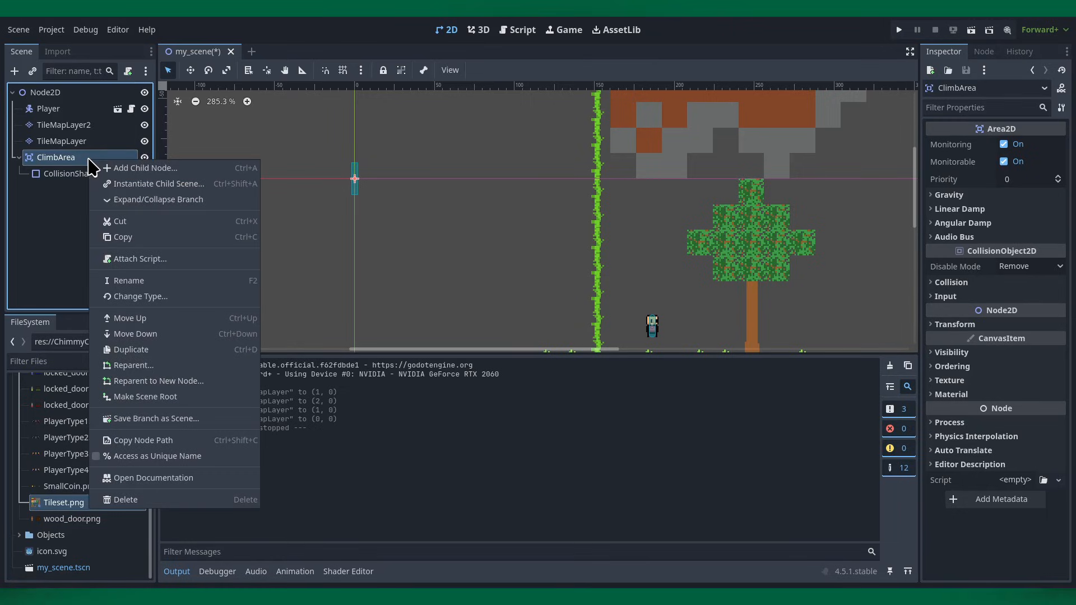
left_click(119, 261)
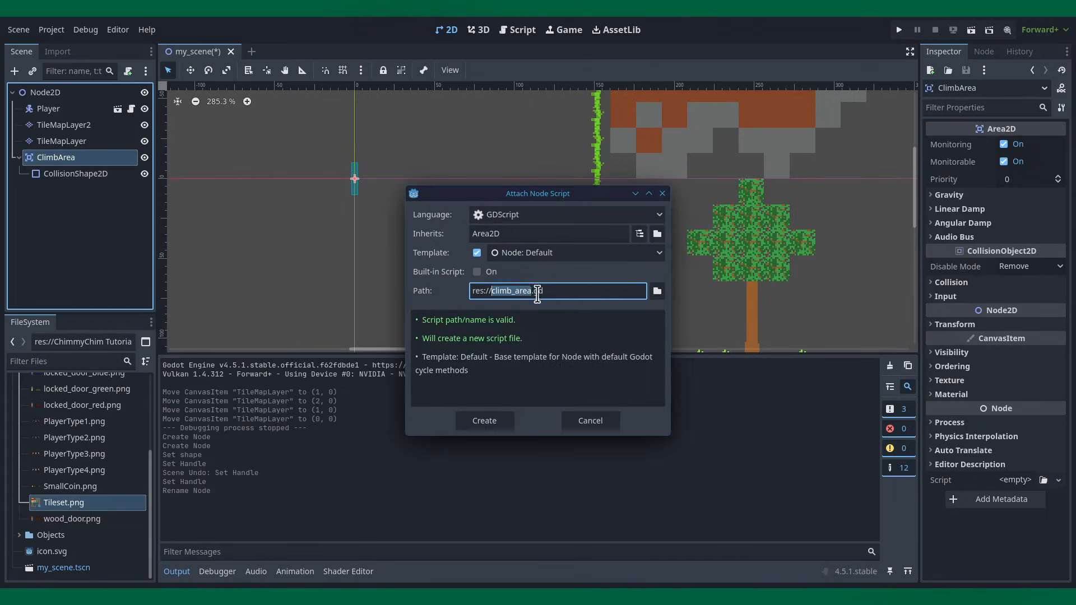
left_click(657, 291)
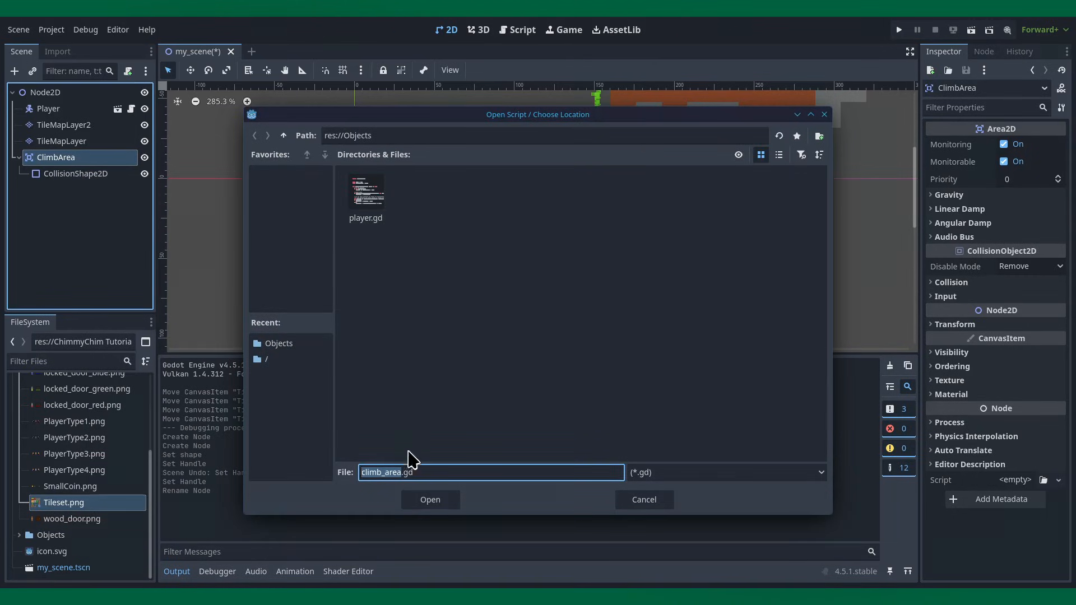
left_click(437, 500)
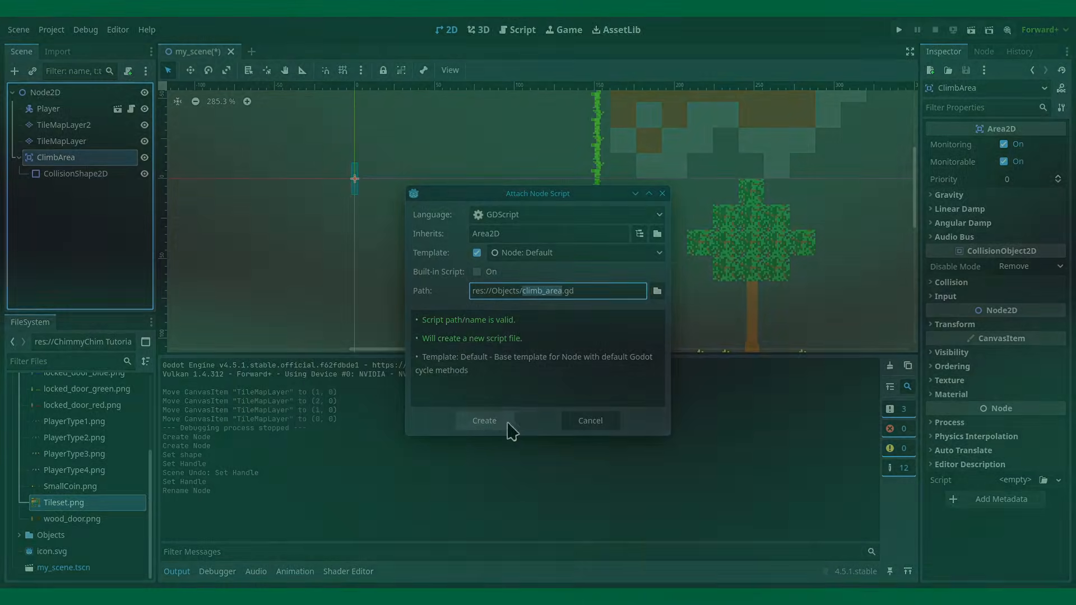
left_click(484, 421)
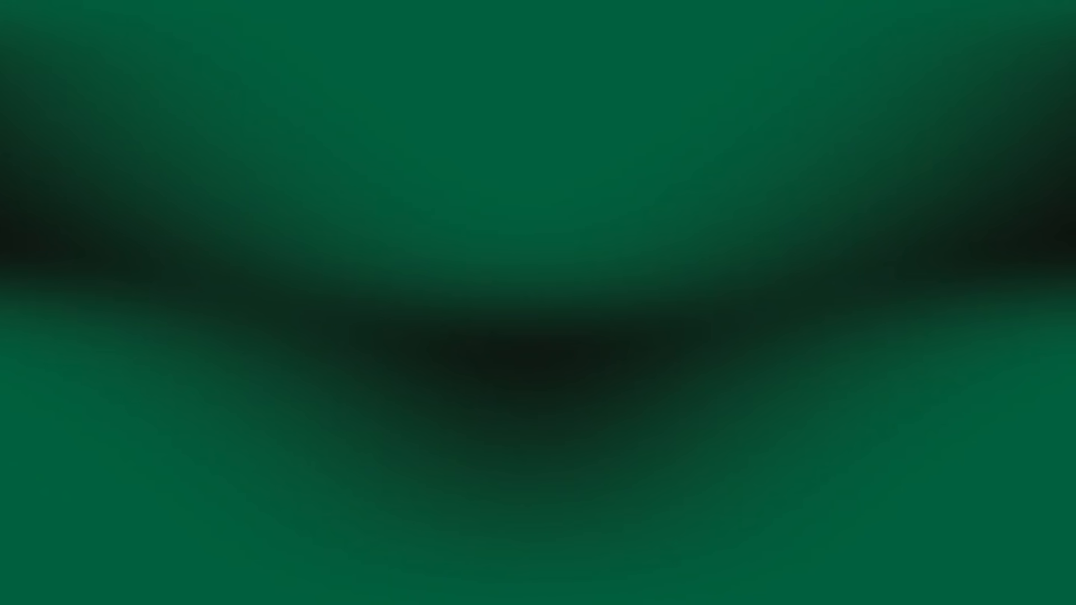